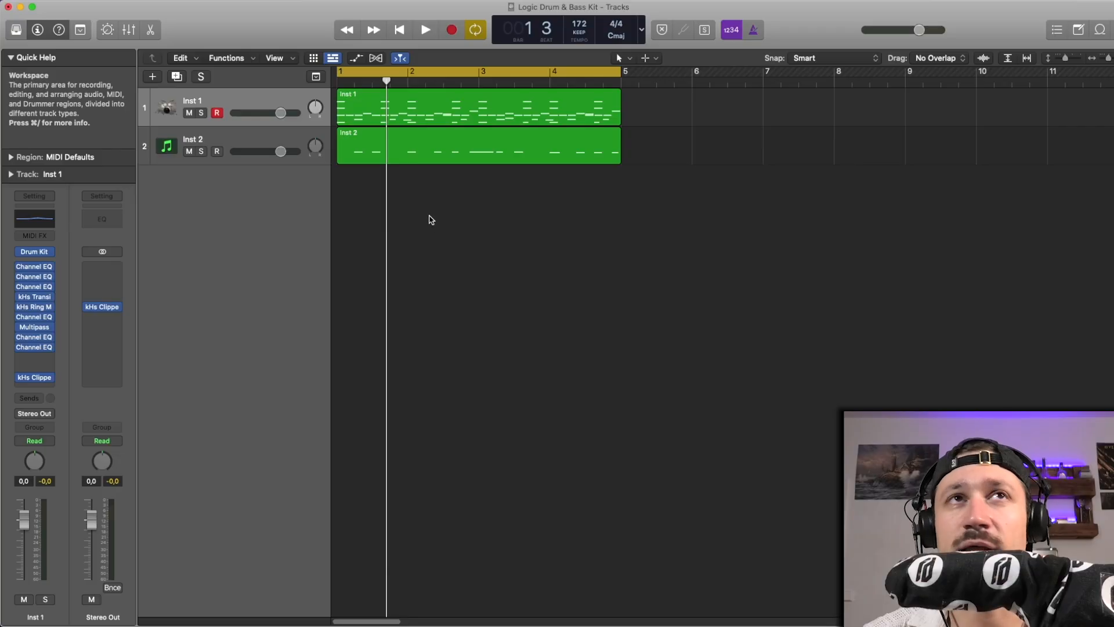
{"action": "left_click_drag", "start_coordinate": [429, 216], "coordinate": [391, 118]}
{"action": "left_click_drag", "start_coordinate": [418, 231], "coordinate": [353, 116]}
{"action": "left_click", "coordinate": [468, 188]}
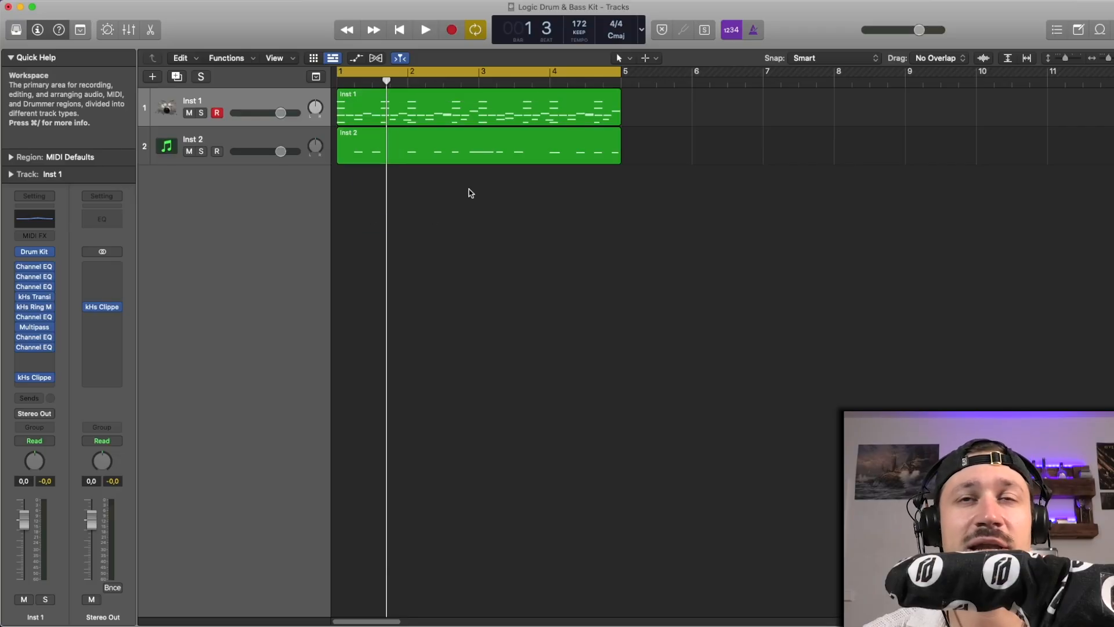
Play back the loop, mute the Inst 2 track, and stop with the playhead back at the start of bar 1
{"action": "key", "text": "space"}
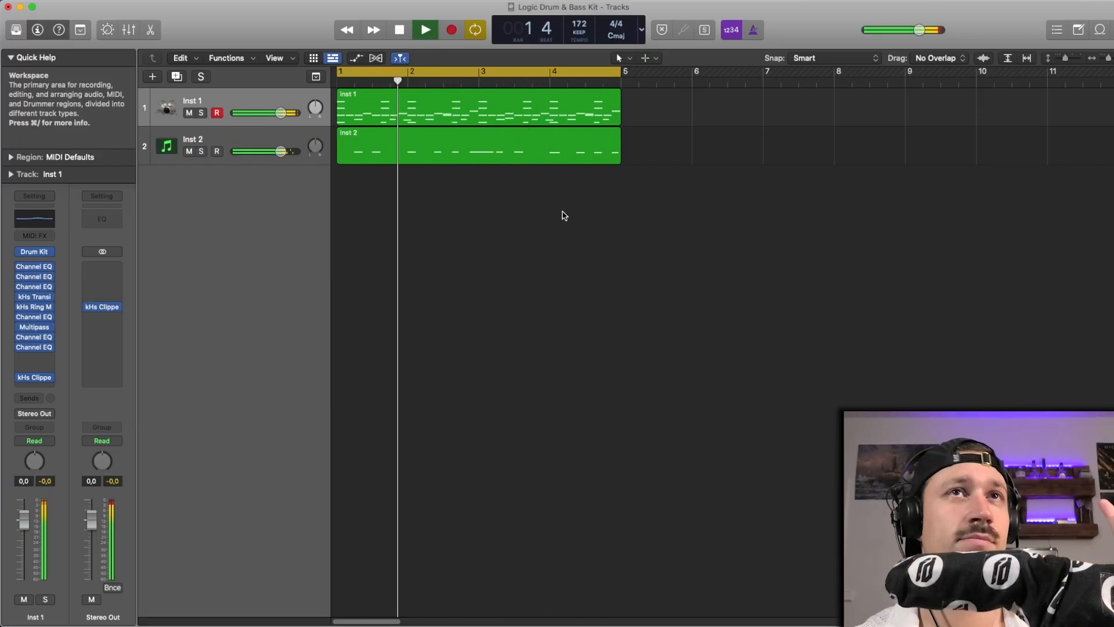
{"action": "left_click", "coordinate": [189, 152]}
{"action": "key", "text": "space"}
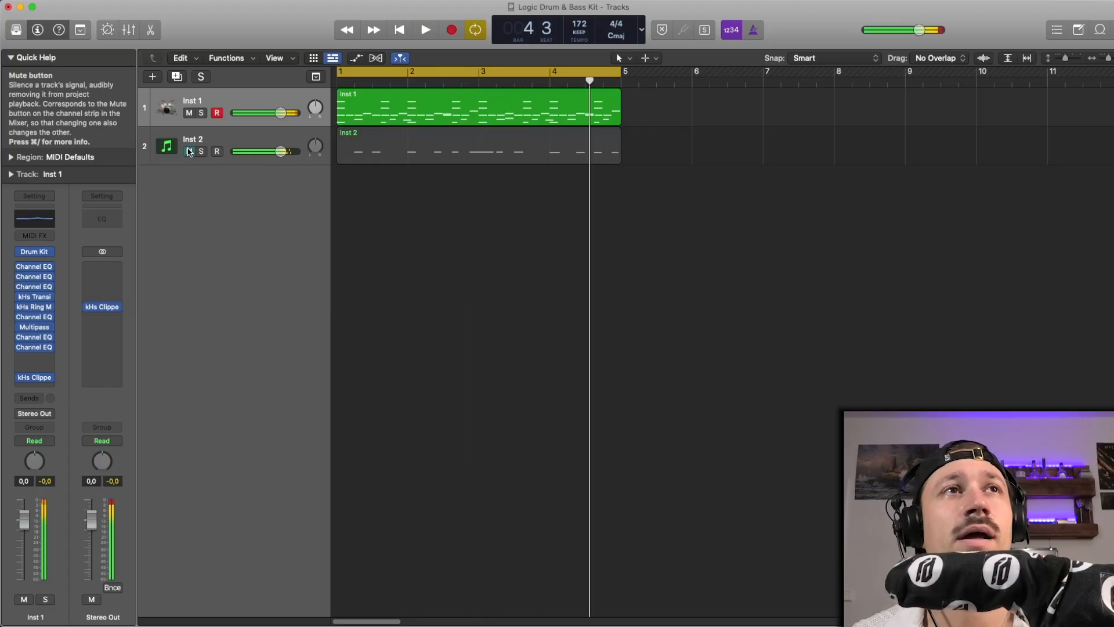
{"action": "key", "text": "Return"}
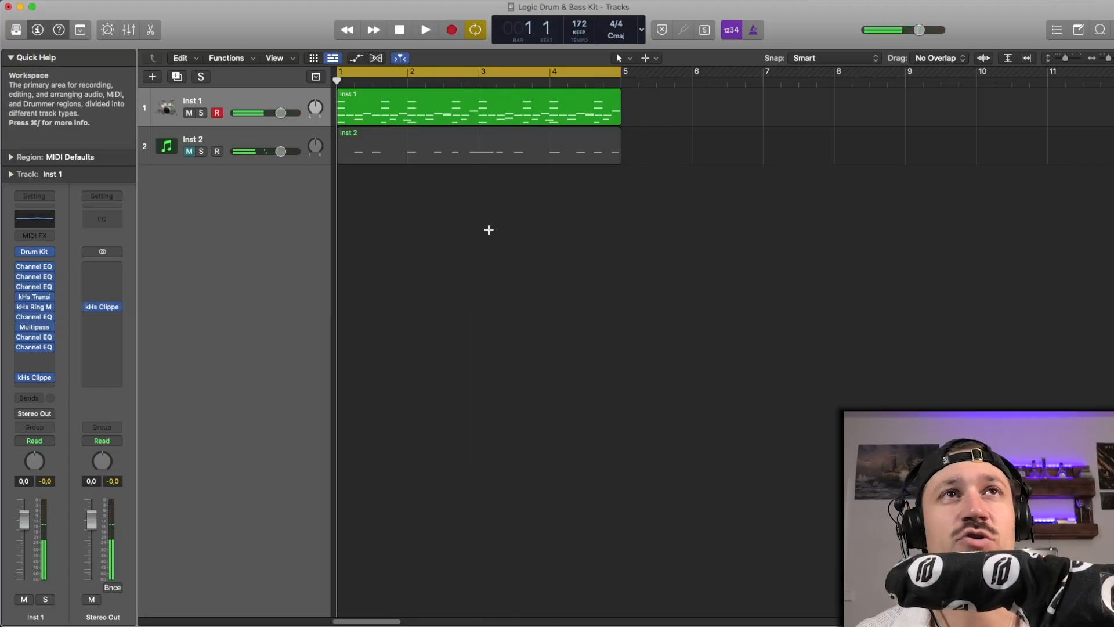
Enlarge the track heights and play back the Inst 1 drum loop without Inst 2
{"action": "key", "text": "super+Down"}
{"action": "key", "text": "super+Right"}
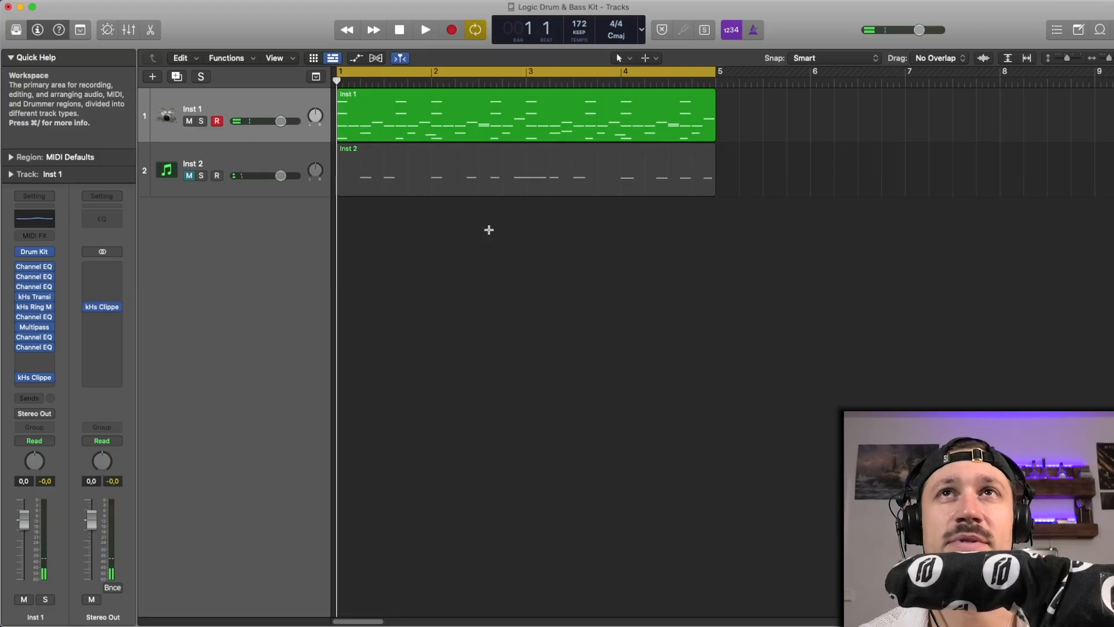
{"action": "key", "text": "super+Left"}
{"action": "key", "text": "super+Down"}
{"action": "key", "text": "super+Down"}
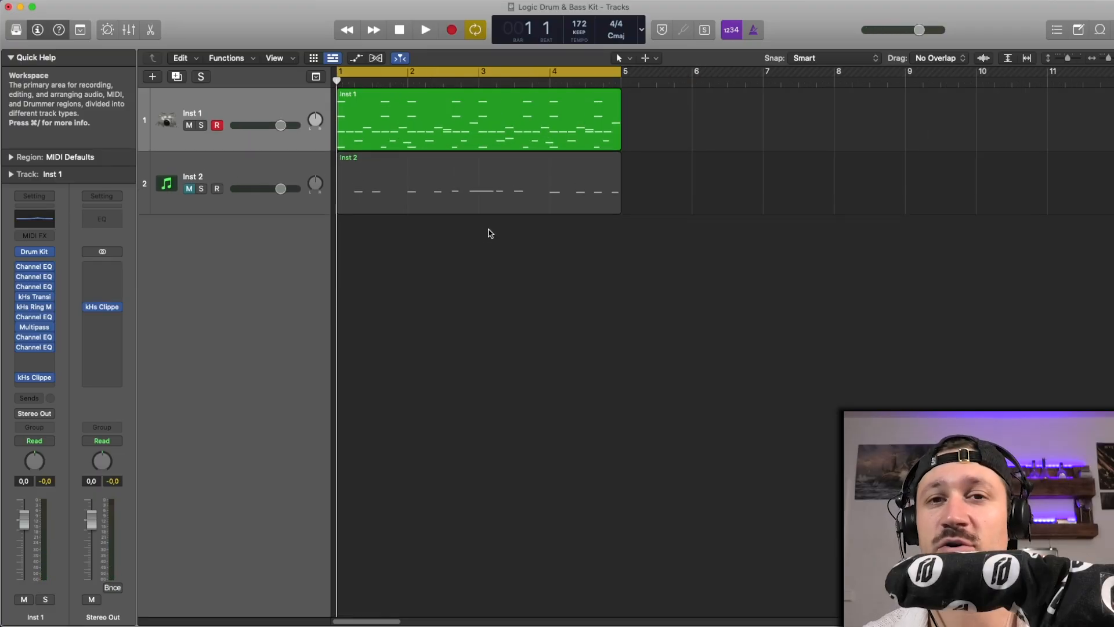
{"action": "key", "text": "space"}
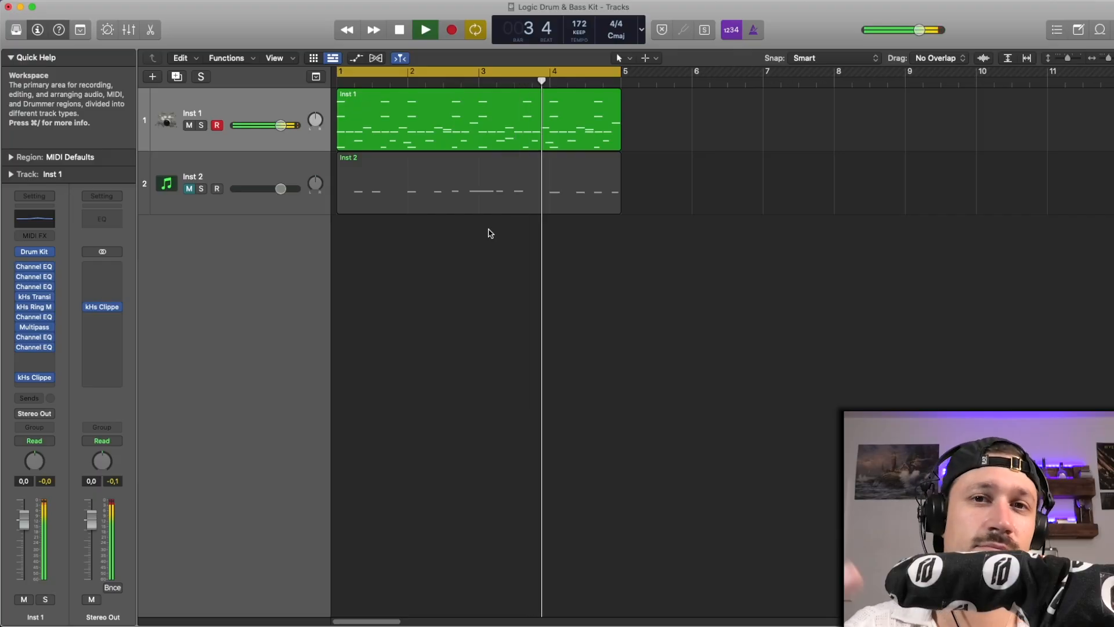
{"action": "key", "text": "super+Down"}
{"action": "key", "text": "space"}
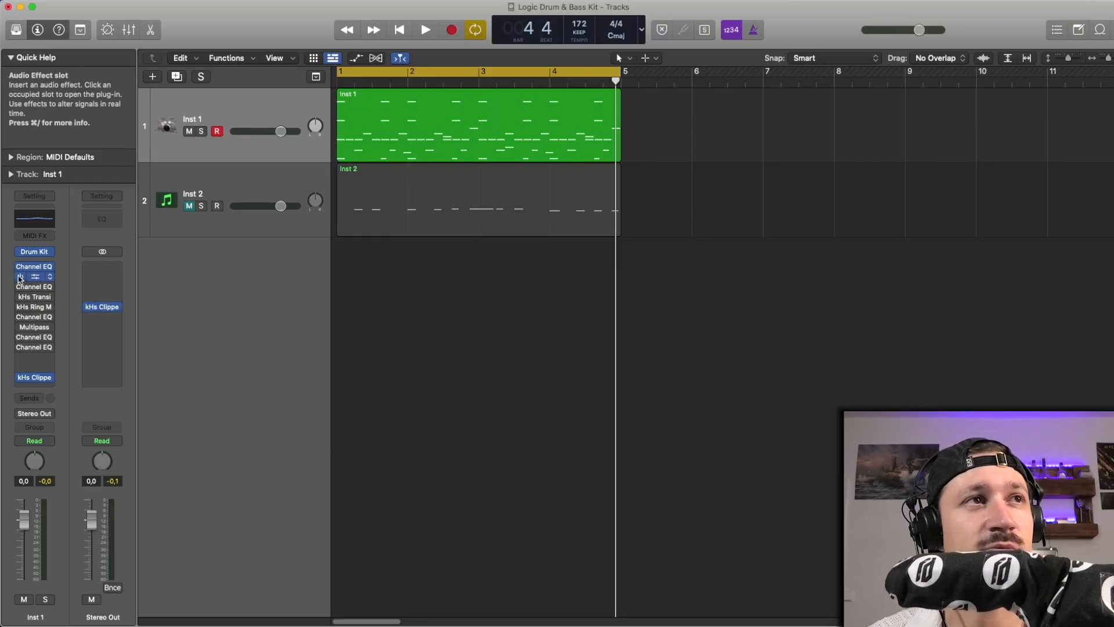
Solo the Inst 1 track and open its MIDI region in the Piano Roll
{"action": "left_click", "coordinate": [200, 132]}
{"action": "left_click", "coordinate": [383, 120]}
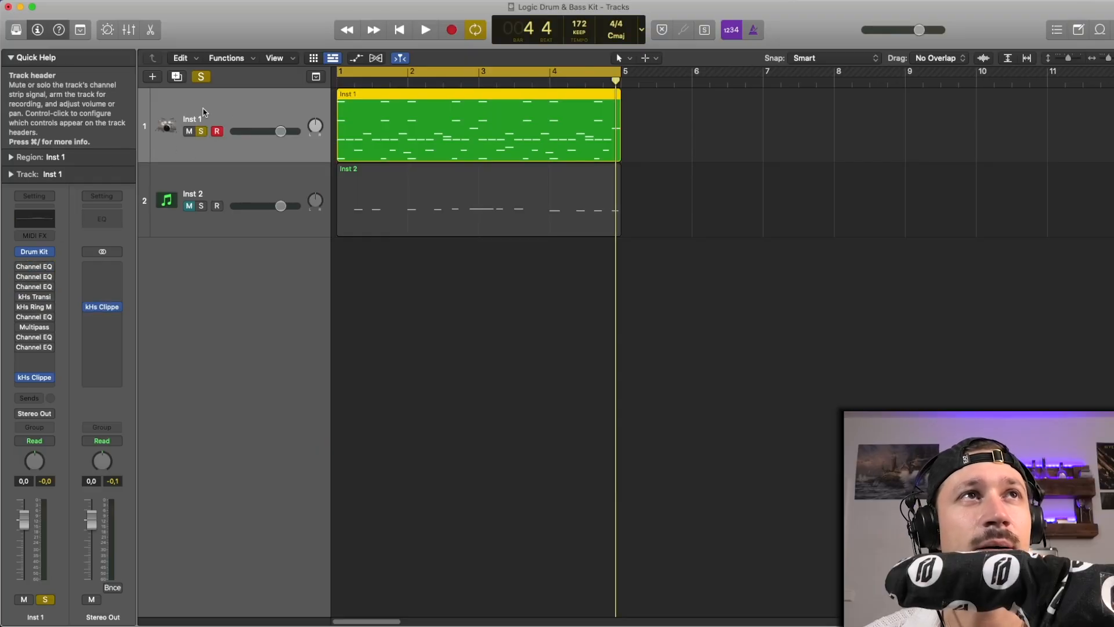
{"action": "double_click", "coordinate": [383, 120]}
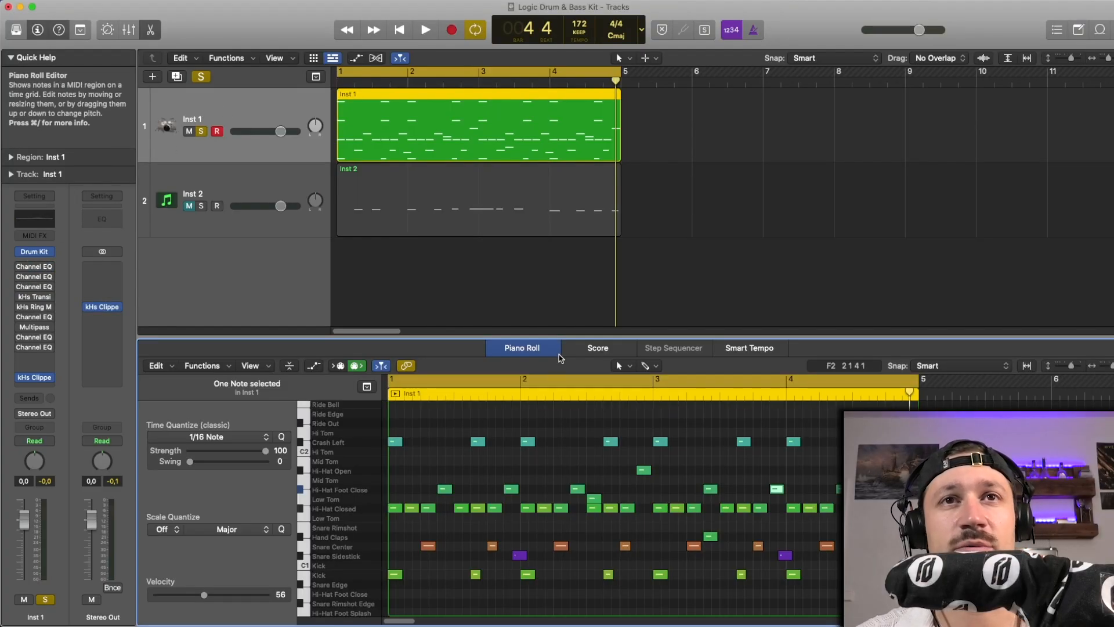
Enlarge the Piano Roll editor and narrow its local inspector and the channel strip inspector so all drum rows fit in view
{"action": "left_click_drag", "start_coordinate": [566, 337], "coordinate": [565, 171]}
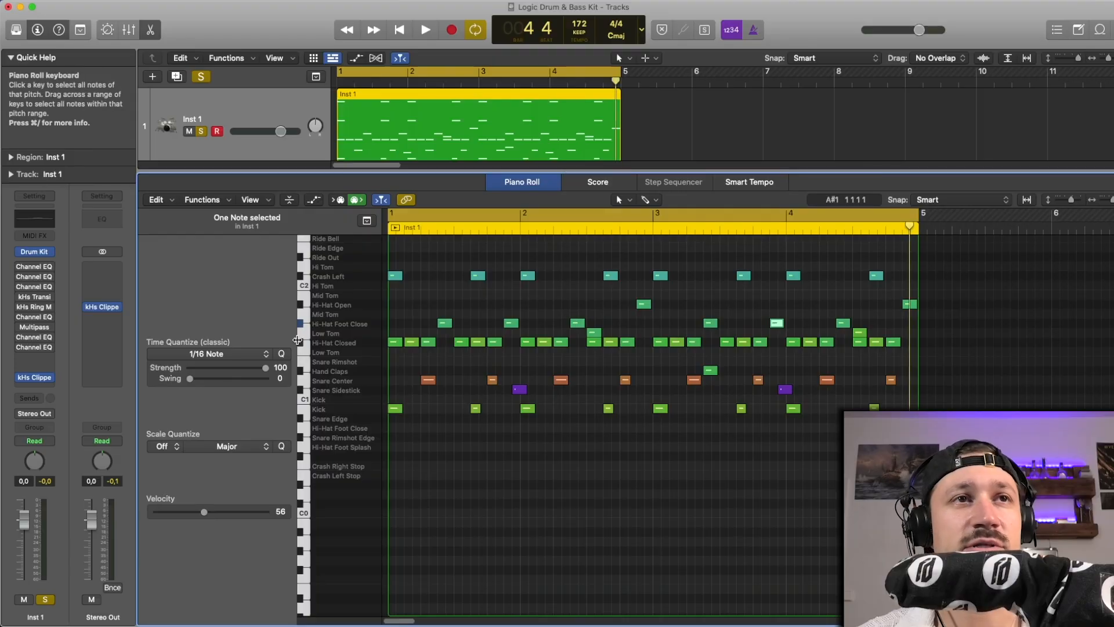
{"action": "left_click", "coordinate": [294, 333]}
{"action": "left_click_drag", "start_coordinate": [295, 330], "coordinate": [225, 329]}
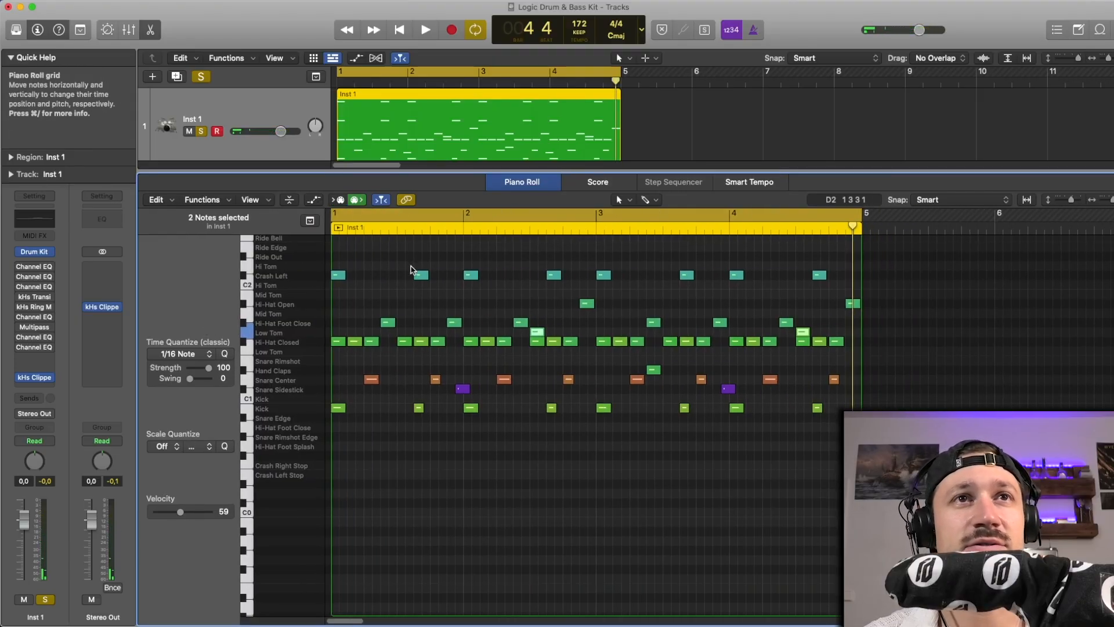
{"action": "scroll", "coordinate": [412, 270], "scroll_direction": "up", "scroll_amount": 3}
{"action": "scroll", "coordinate": [381, 246], "scroll_direction": "up", "scroll_amount": 5}
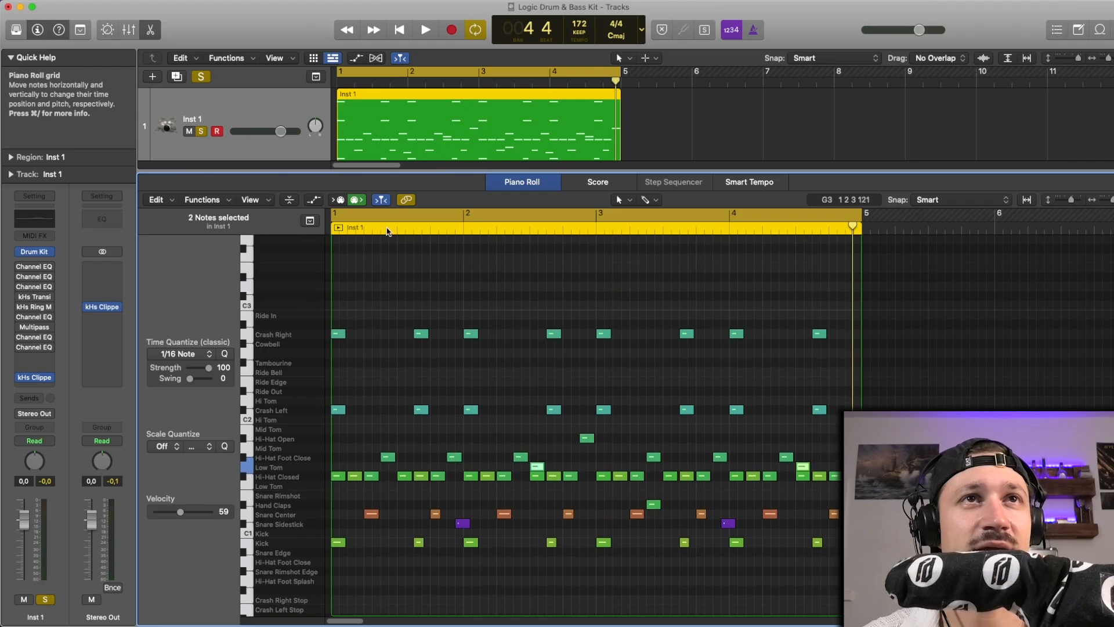
{"action": "left_click", "coordinate": [405, 199]}
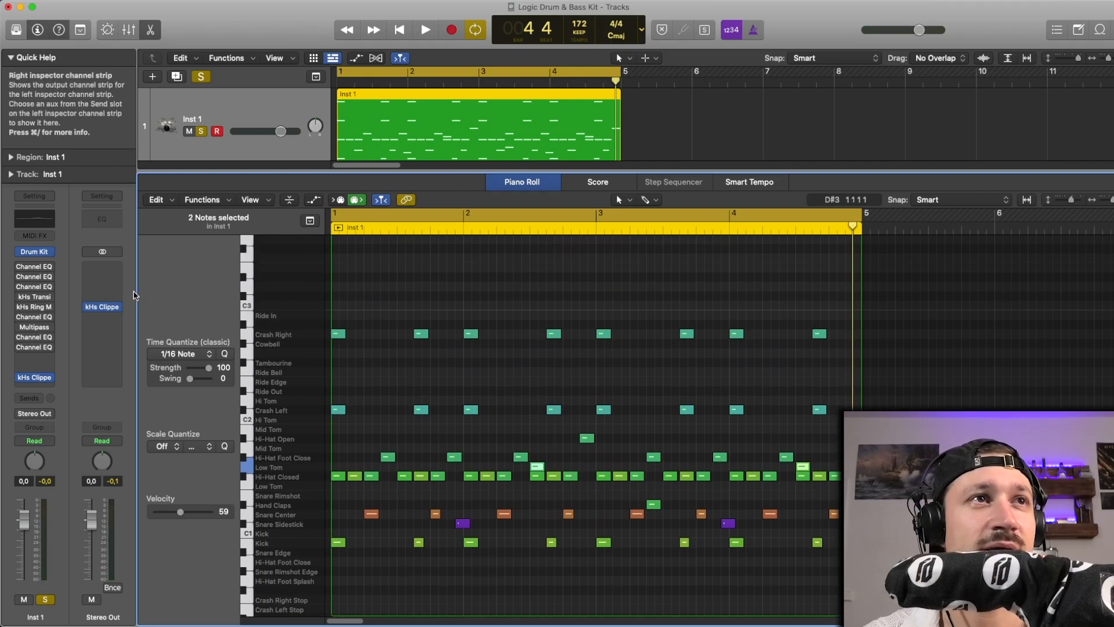
{"action": "left_click_drag", "start_coordinate": [130, 296], "coordinate": [103, 296]}
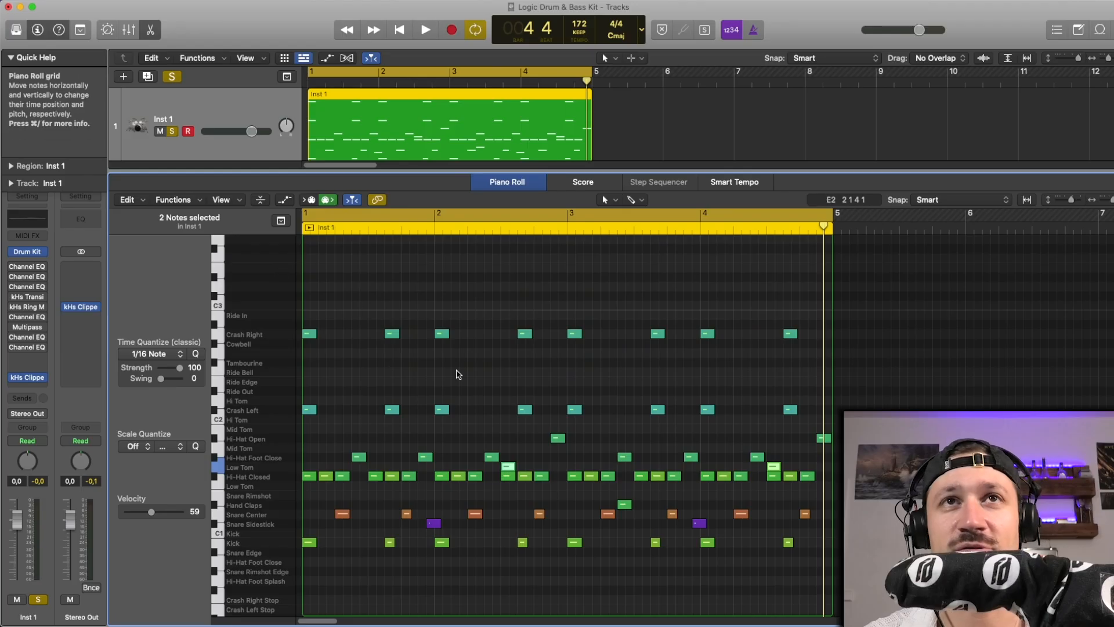
Mute every note in the Inst 1 region except those in the lower Kick row
{"action": "scroll", "coordinate": [456, 352], "scroll_direction": "down", "scroll_amount": 2}
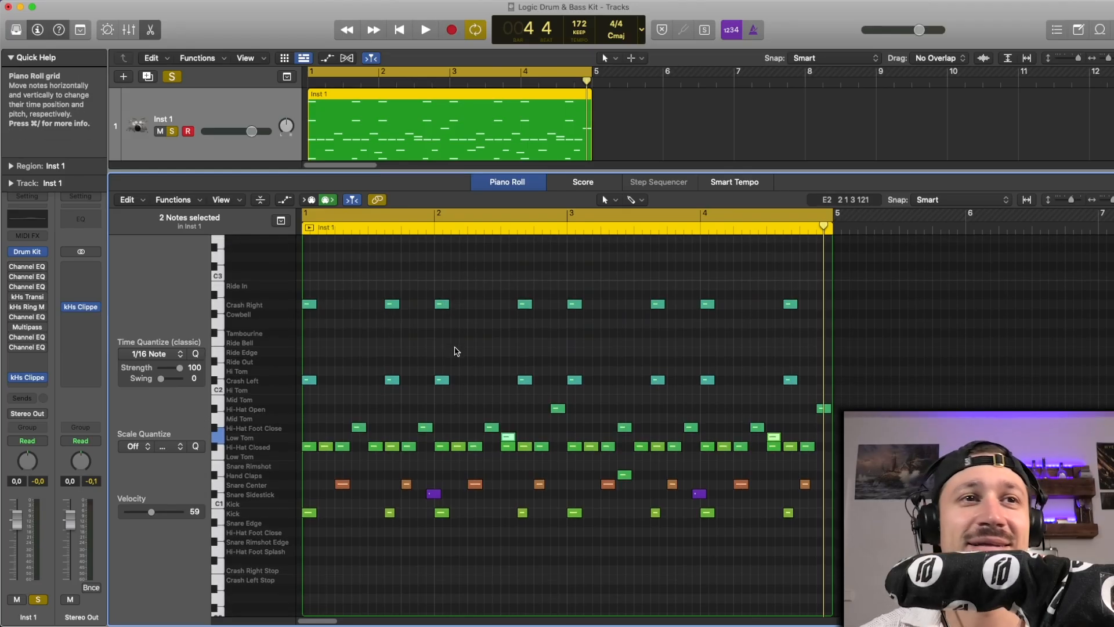
{"action": "scroll", "coordinate": [456, 351], "scroll_direction": "down", "scroll_amount": 2}
{"action": "scroll", "coordinate": [457, 351], "scroll_direction": "down", "scroll_amount": 2}
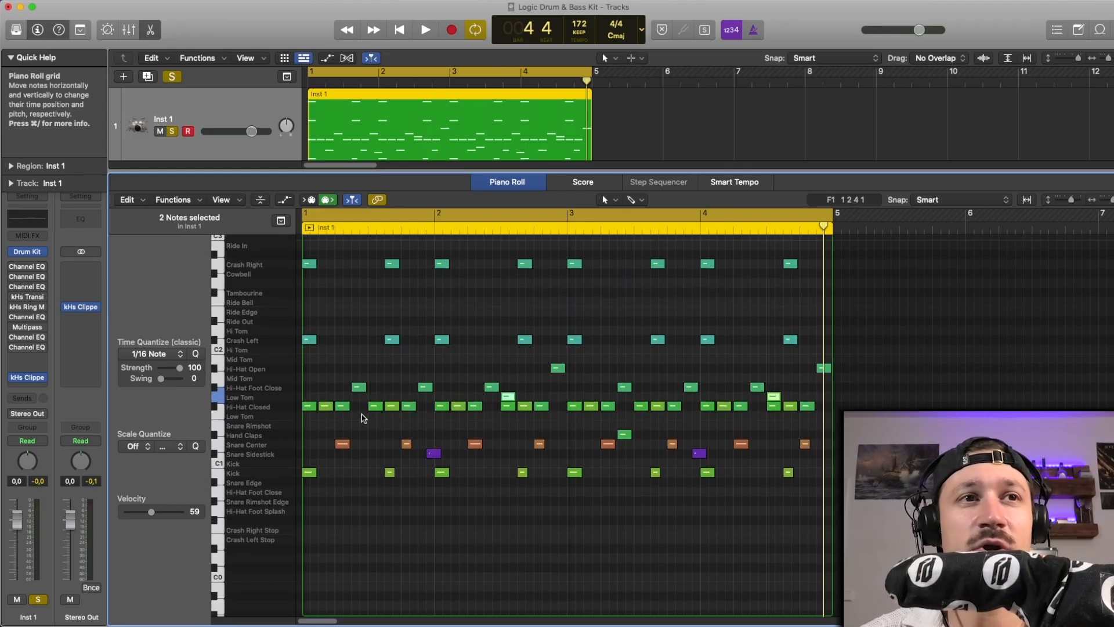
{"action": "left_click_drag", "start_coordinate": [854, 462], "coordinate": [295, 235]}
{"action": "key", "text": "ctrl+m"}
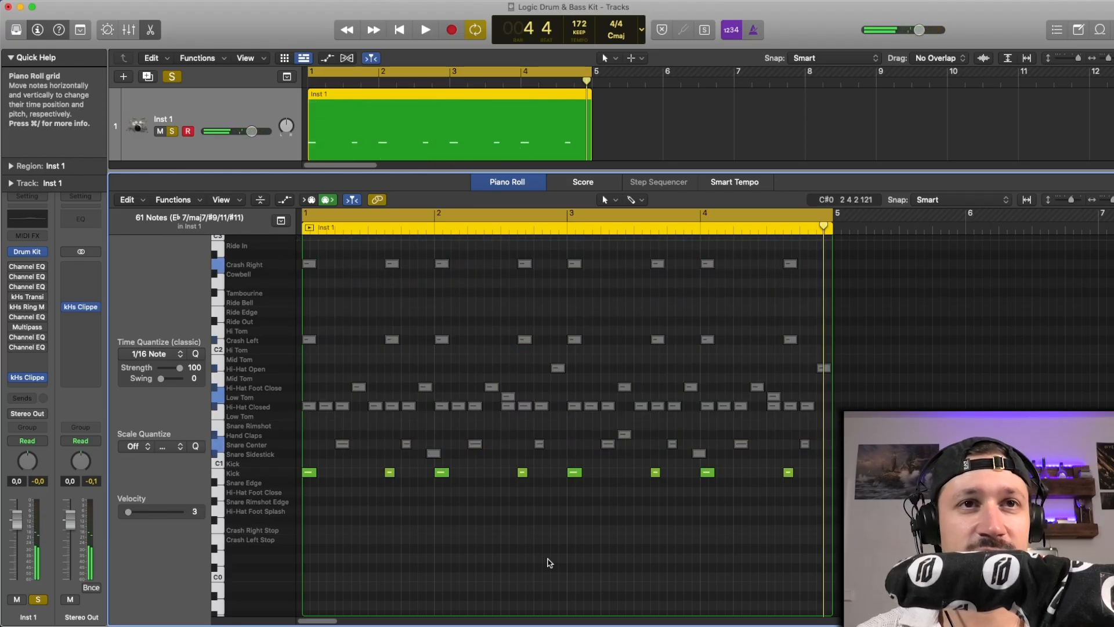
{"action": "left_click", "coordinate": [549, 562]}
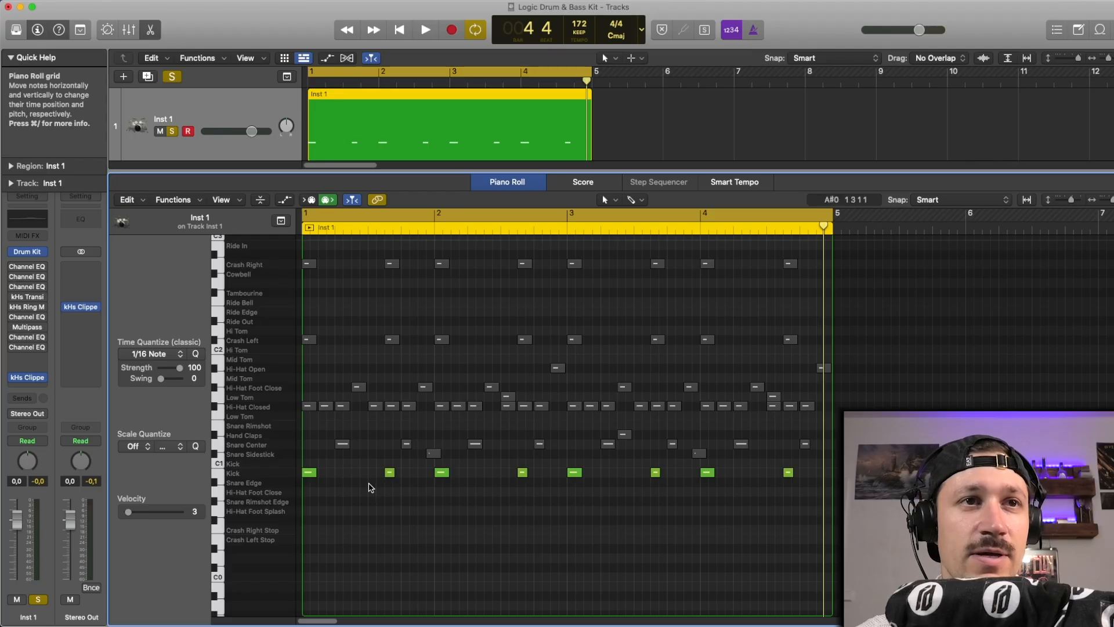
Play back the isolated kick pattern and place the playhead at the second kick hit of bar 1
{"action": "key", "text": "space"}
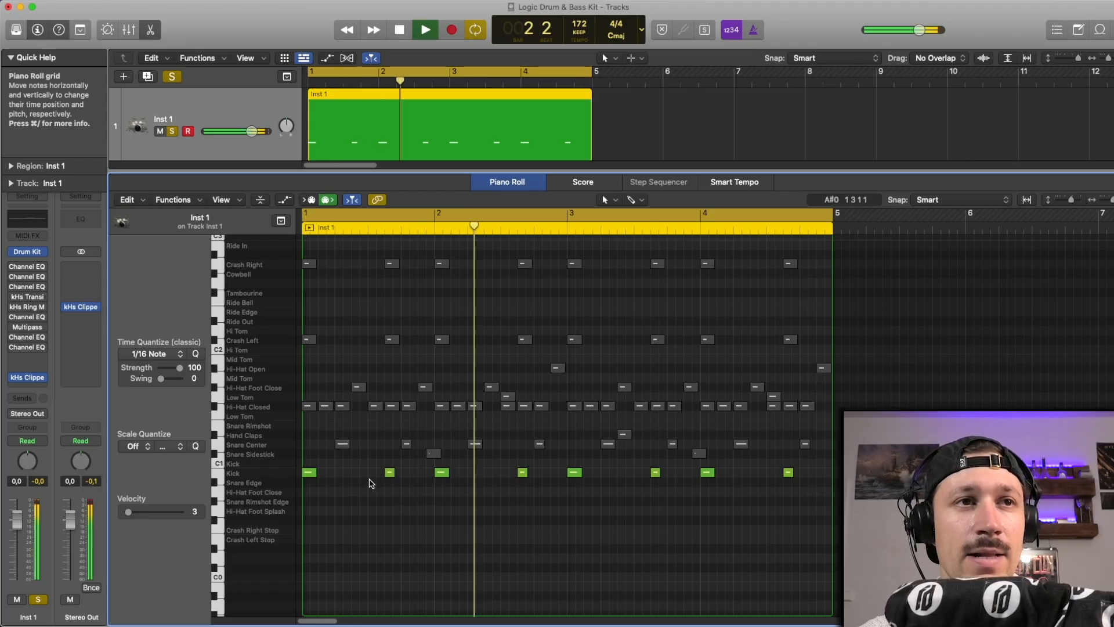
{"action": "key", "text": "space"}
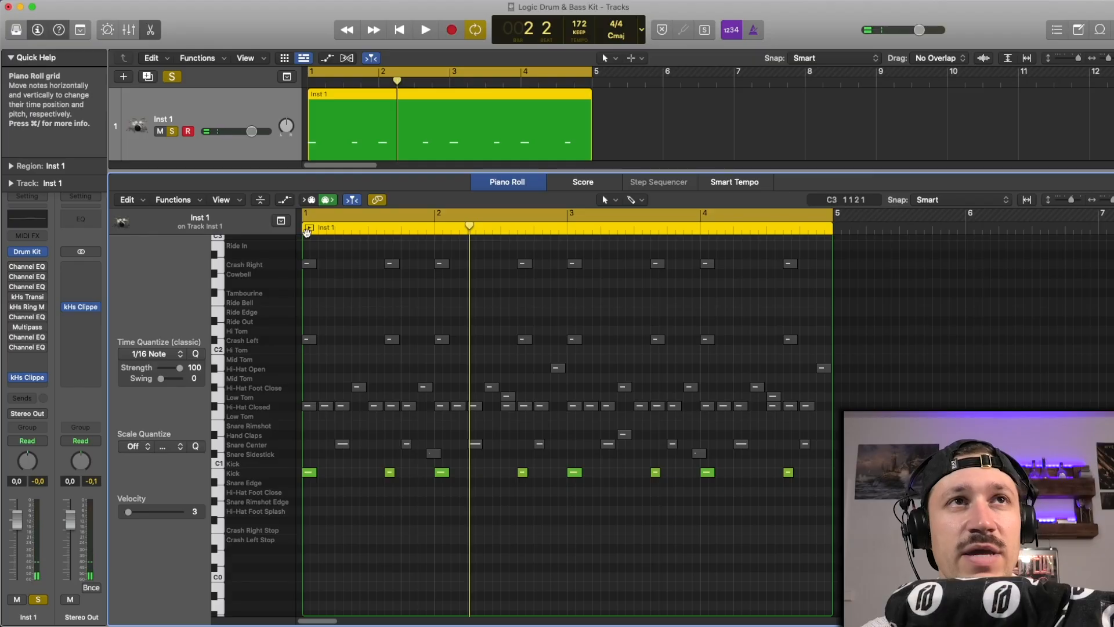
{"action": "mouse_move", "coordinate": [374, 231]}
{"action": "left_mouse_down"}
{"action": "mouse_move", "coordinate": [394, 230]}
{"action": "mouse_move", "coordinate": [360, 232]}
{"action": "mouse_move", "coordinate": [399, 234]}
{"action": "mouse_move", "coordinate": [363, 235]}
{"action": "mouse_move", "coordinate": [398, 234]}
{"action": "mouse_move", "coordinate": [384, 235]}
{"action": "left_mouse_up"}
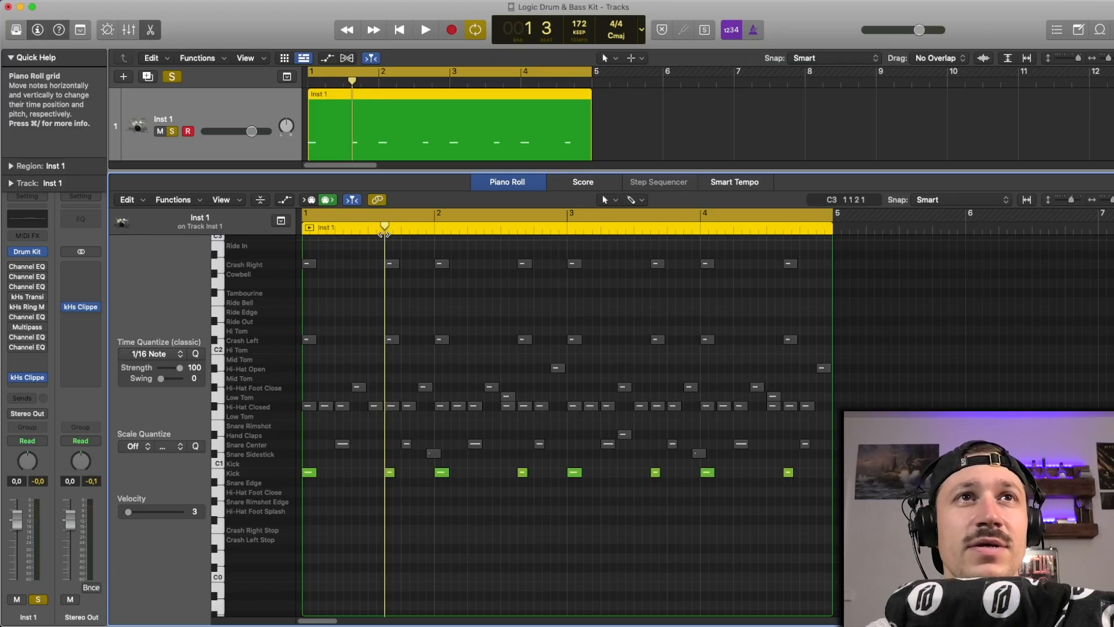
Audition the first kick note and play the kick pattern in short passages around the second hit of bar 1
{"action": "left_click", "coordinate": [309, 472]}
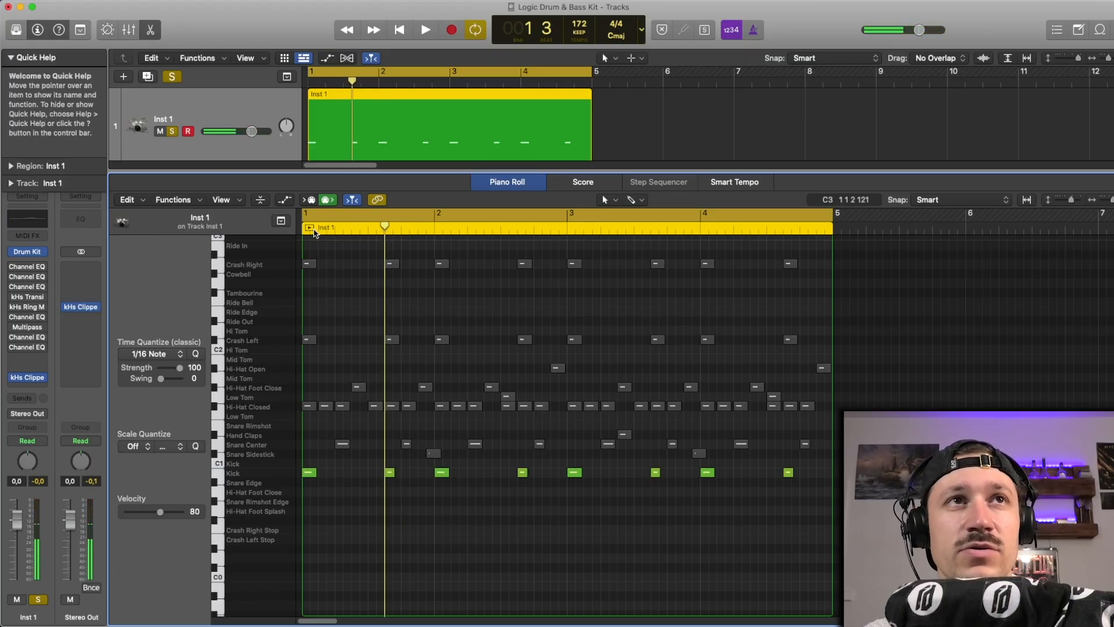
{"action": "key", "text": "space"}
{"action": "key", "text": "space"}
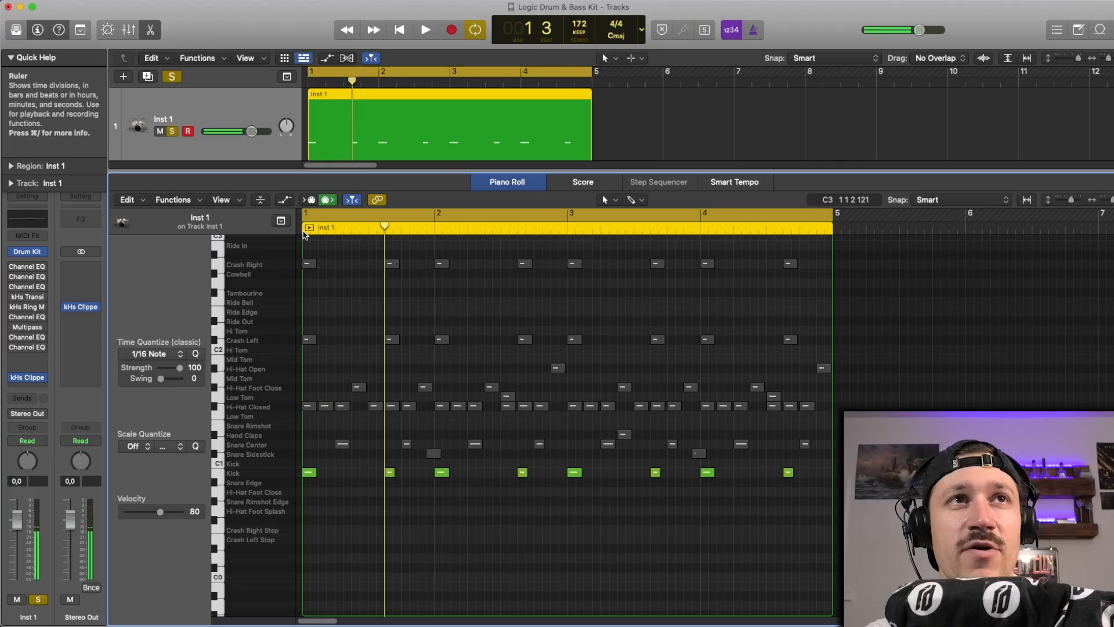
{"action": "key", "text": "space"}
{"action": "left_click", "coordinate": [385, 233]}
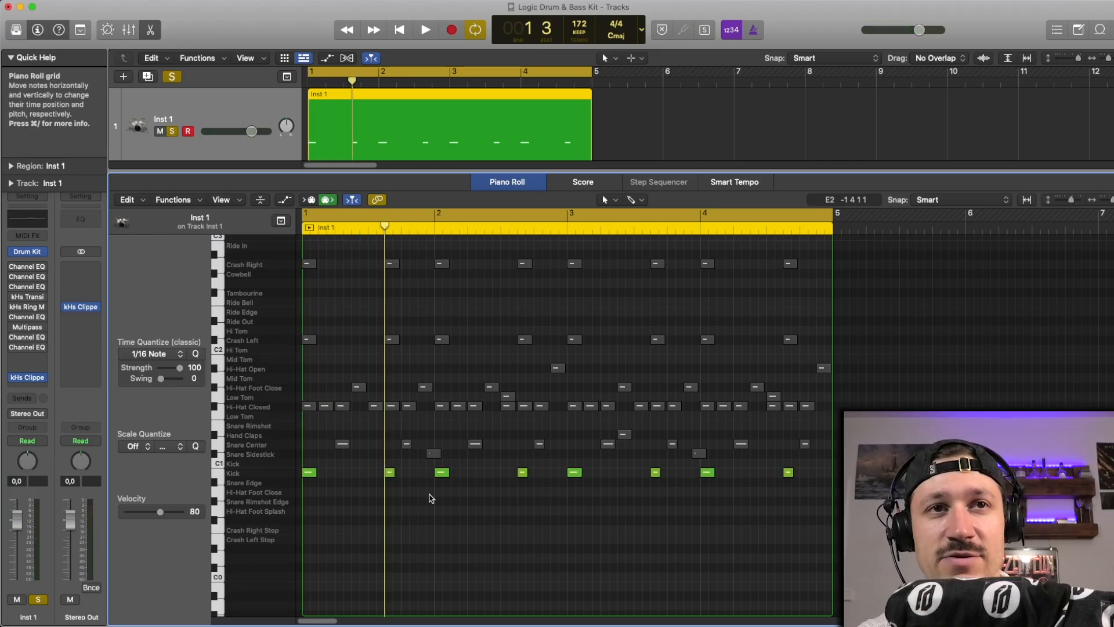
{"action": "key", "text": "space"}
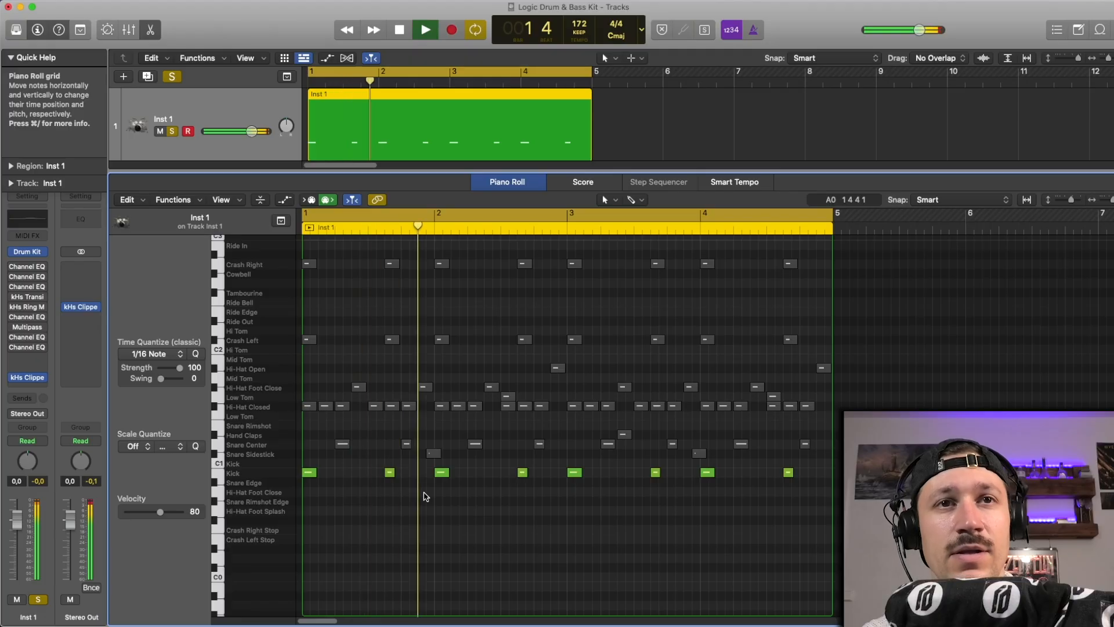
{"action": "key", "text": "space"}
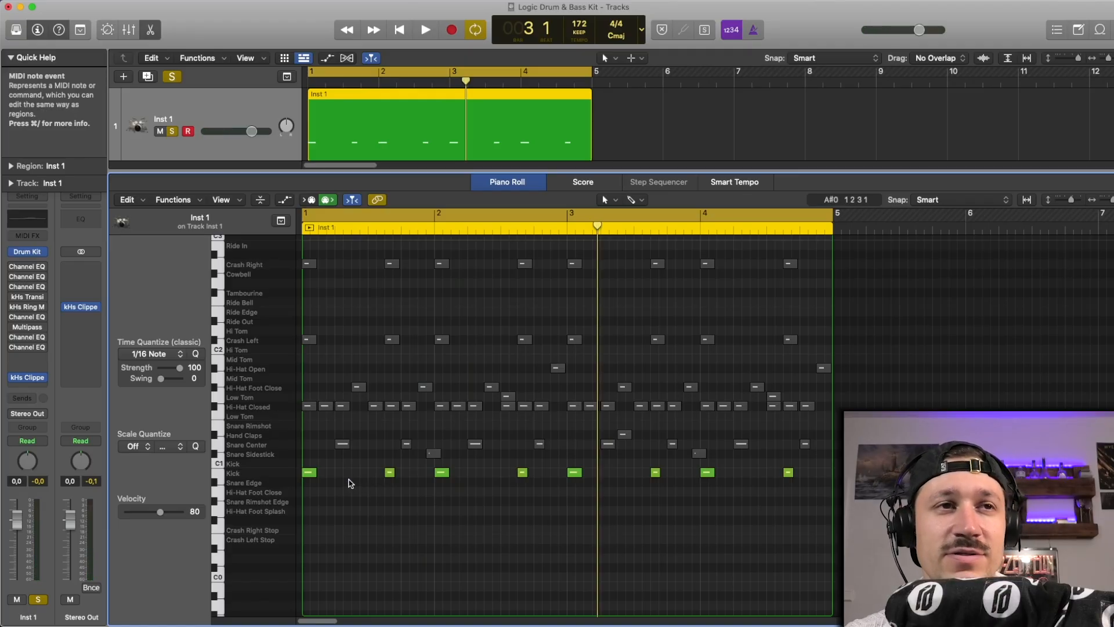
Audition the two kick notes of bar 1 one by one and replay the kick pattern
{"action": "left_click", "coordinate": [310, 472]}
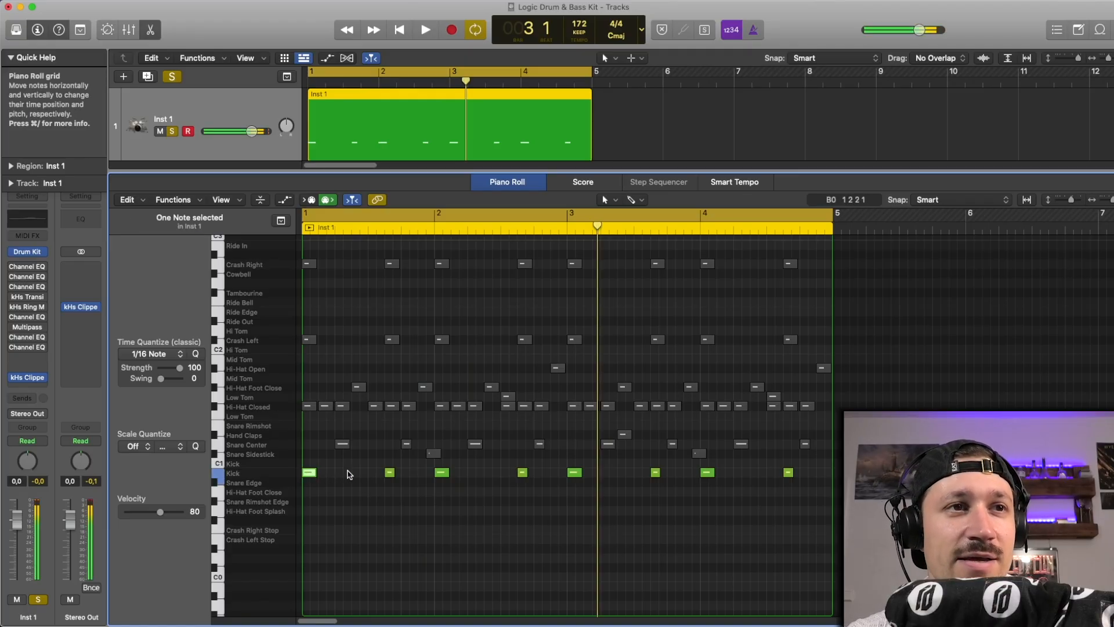
{"action": "left_click", "coordinate": [389, 472]}
{"action": "left_click", "coordinate": [392, 486]}
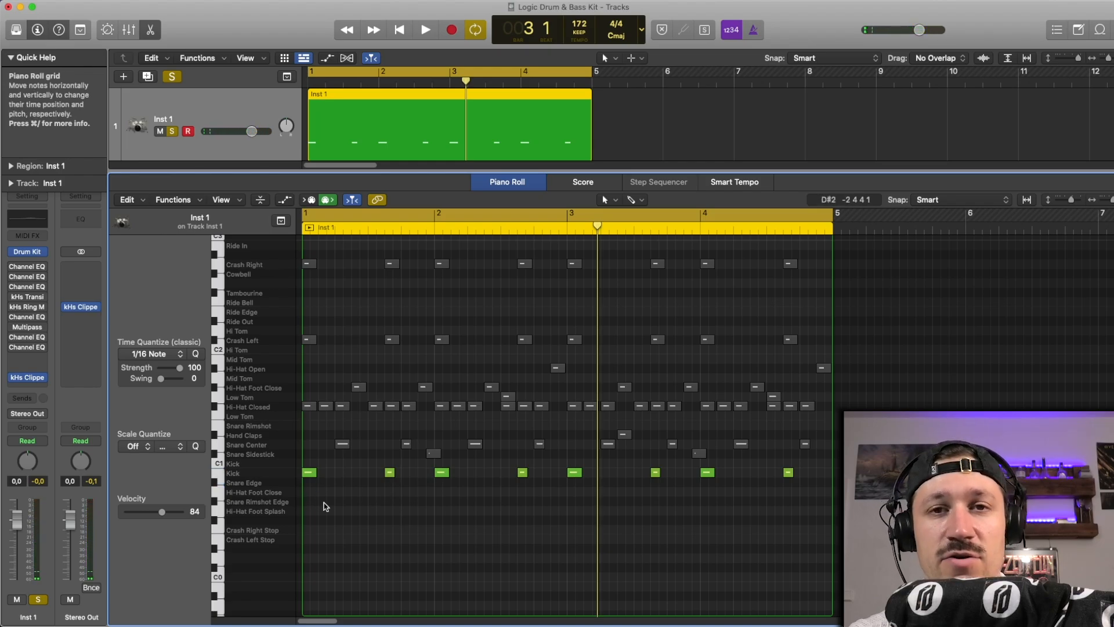
{"action": "key", "text": "space"}
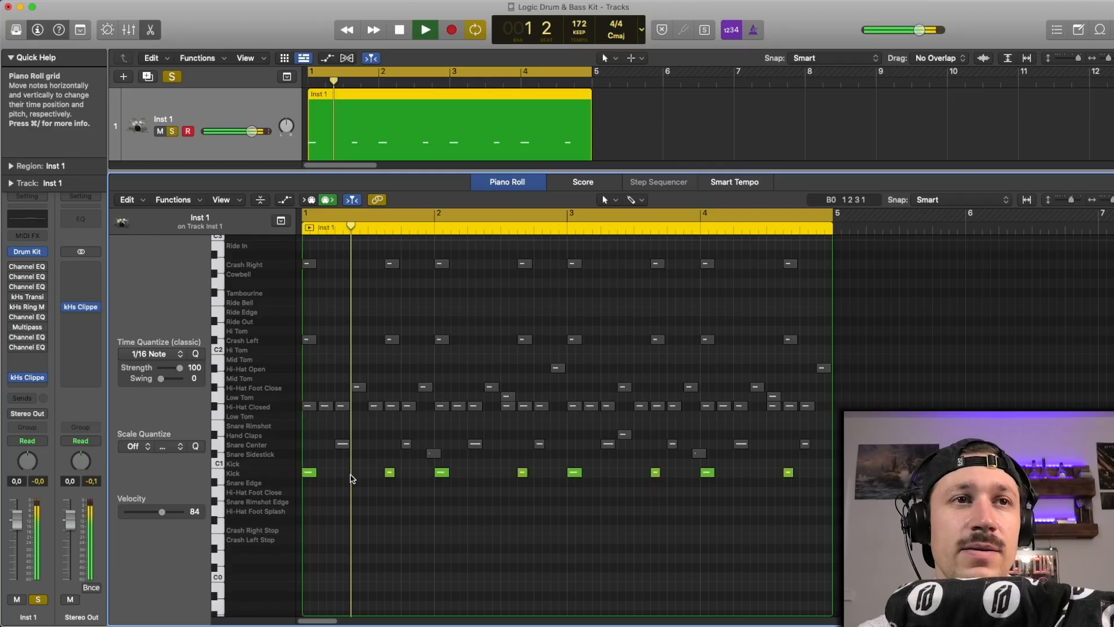
{"action": "key", "text": "space"}
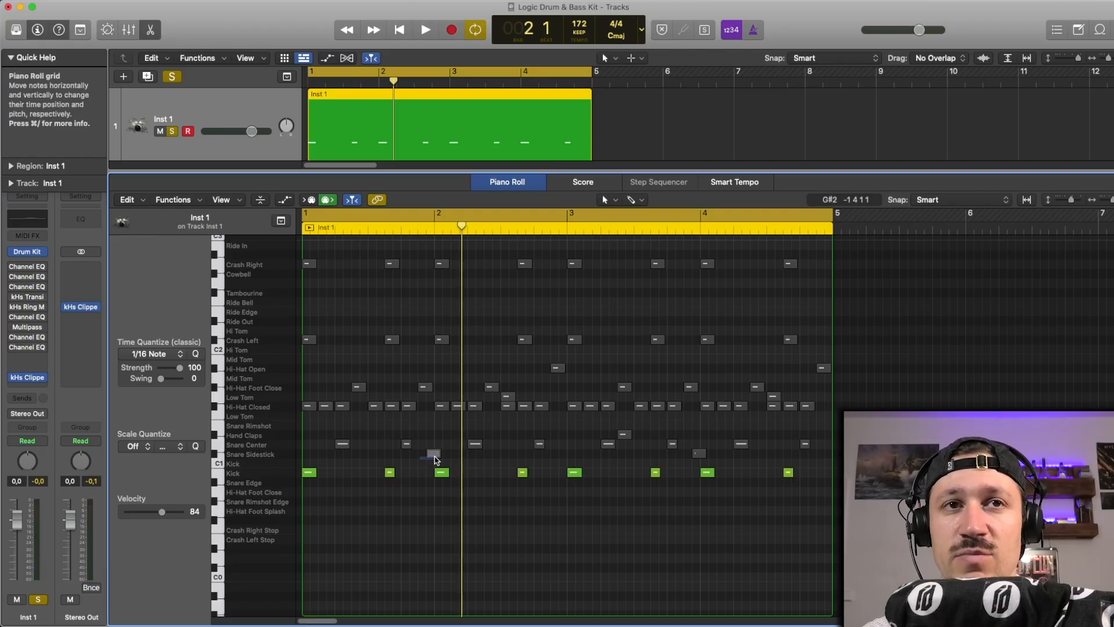
Unmute all Snare Center notes across the four bars, leaving the Snare Sidestick notes muted
{"action": "left_click", "coordinate": [434, 453]}
{"action": "left_click", "coordinate": [380, 448]}
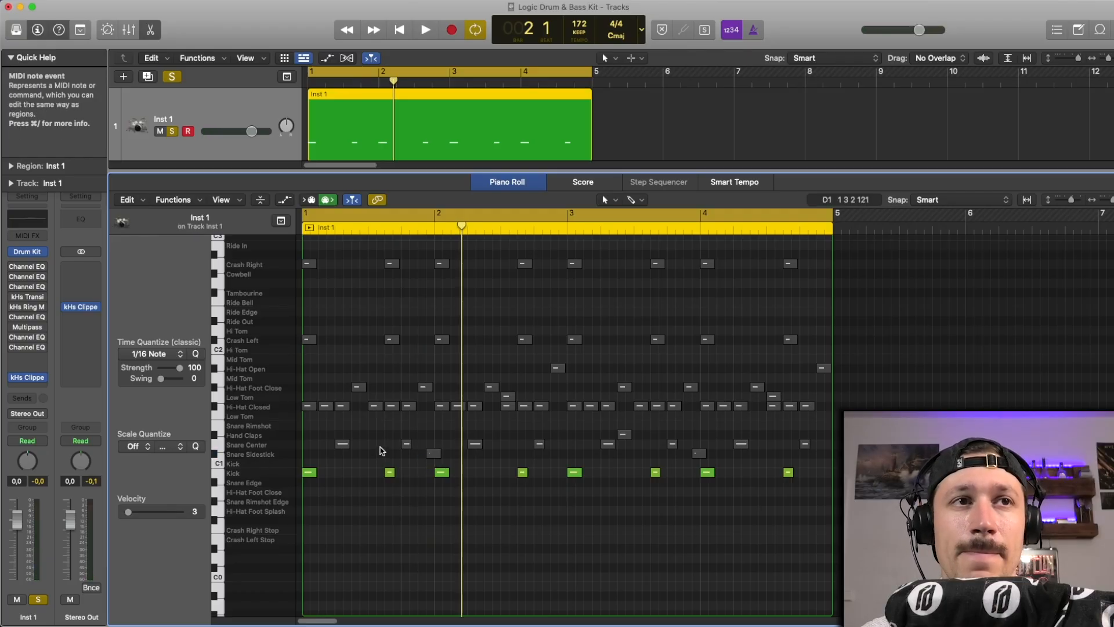
{"action": "left_click_drag", "start_coordinate": [338, 435], "coordinate": [541, 447]}
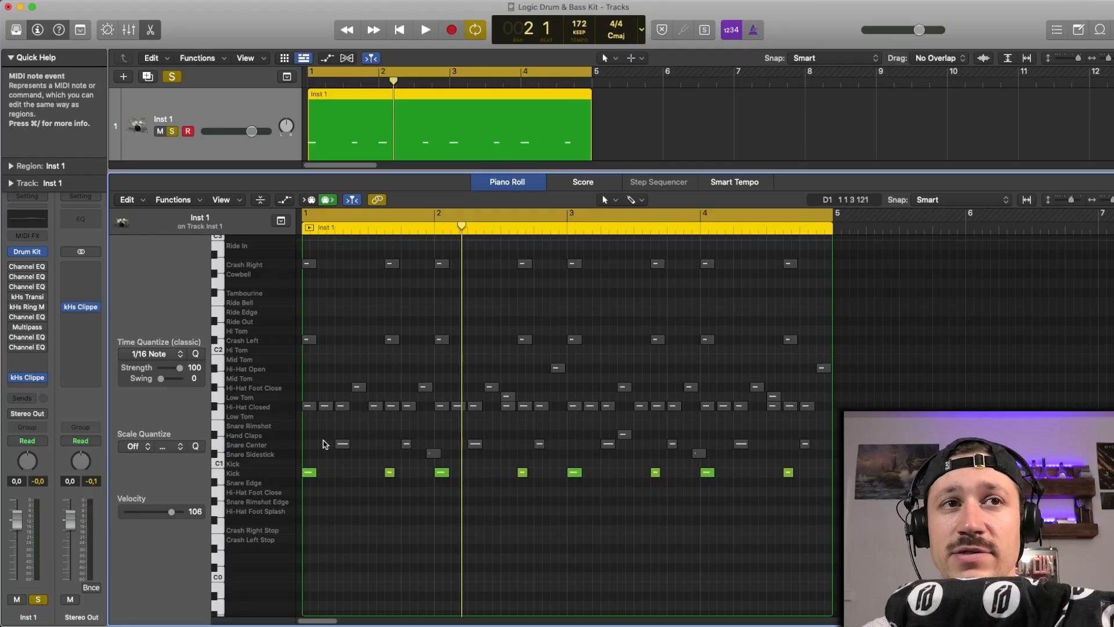
{"action": "left_click_drag", "start_coordinate": [323, 445], "coordinate": [803, 446]}
{"action": "key", "text": "ctrl+m"}
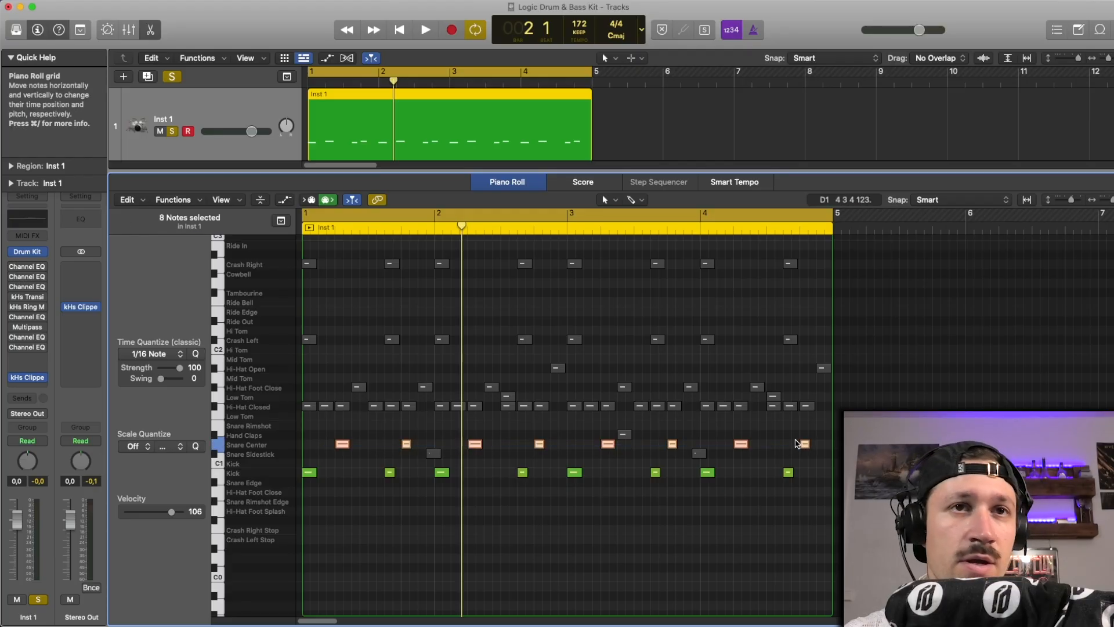
{"action": "left_click", "coordinate": [470, 424]}
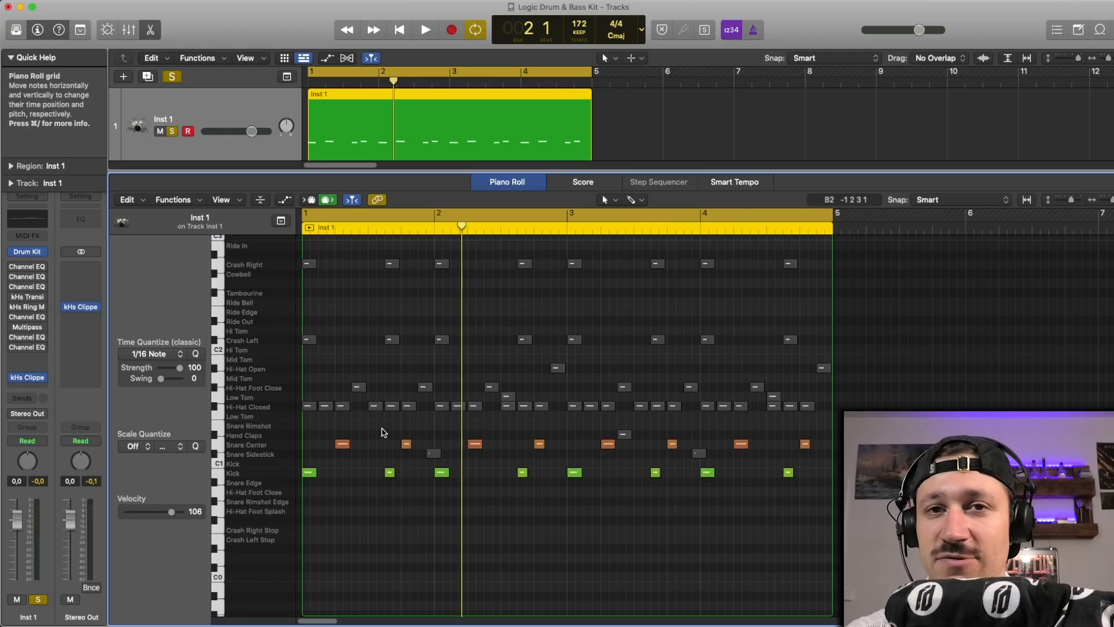
Play the kick and snare pattern, then audition the first Snare Center note and move the playhead from beat 2 to beat 4 of bar 1
{"action": "key", "text": "space"}
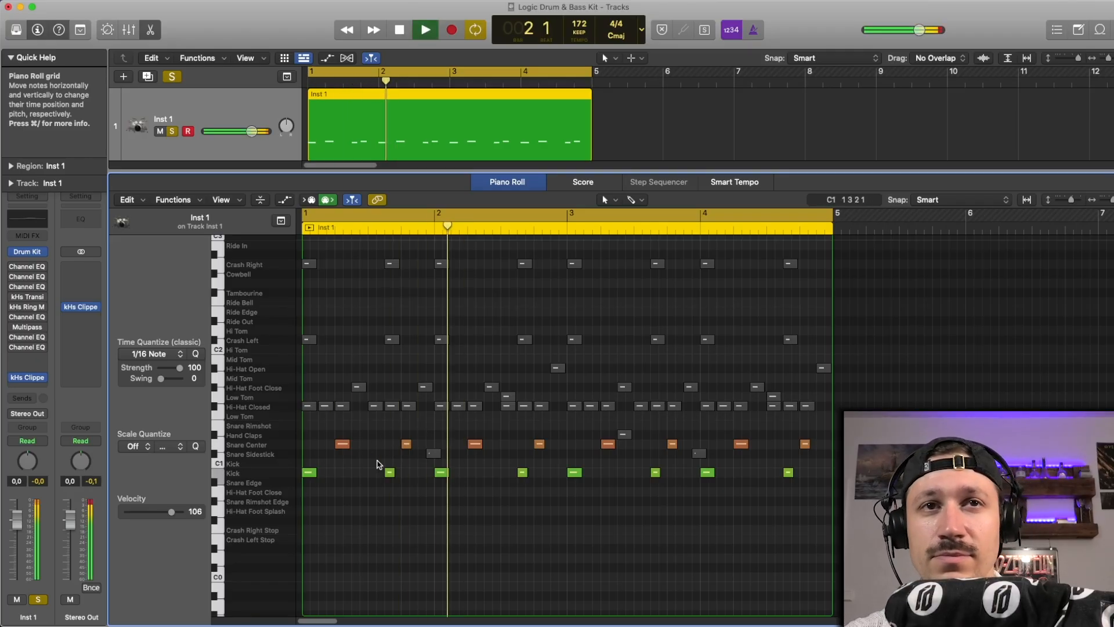
{"action": "key", "text": "space"}
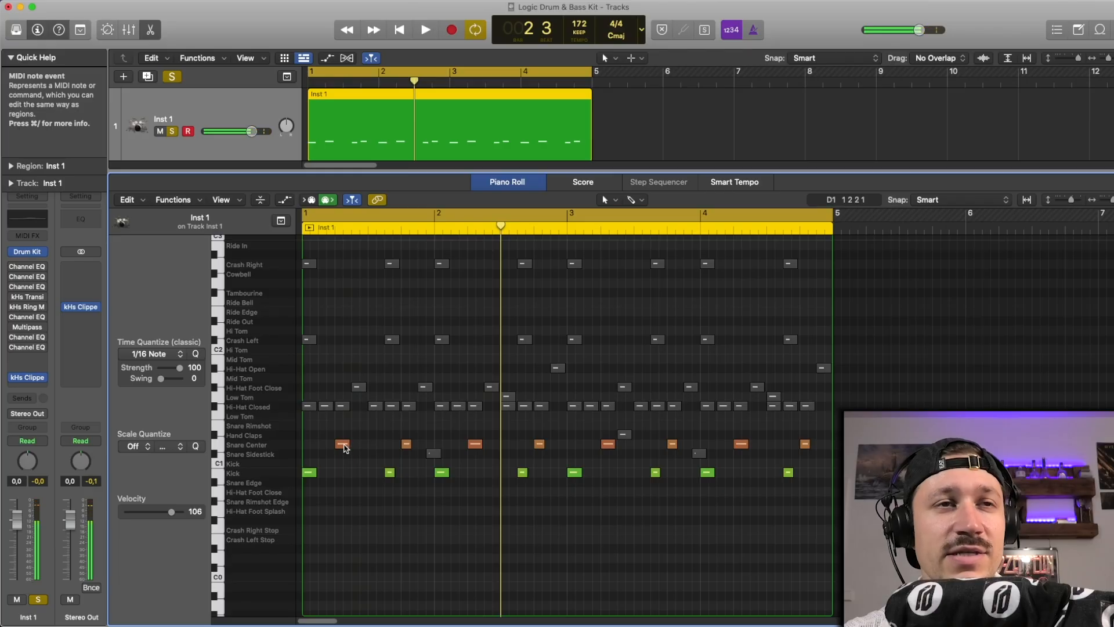
{"action": "left_click", "coordinate": [345, 446]}
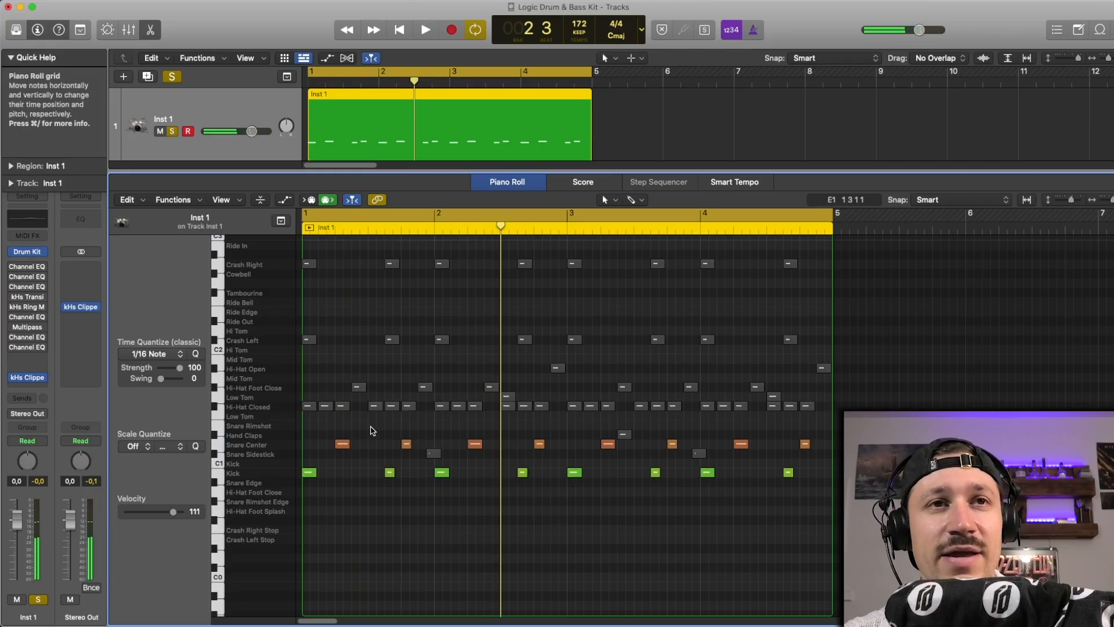
{"action": "left_click", "coordinate": [335, 227]}
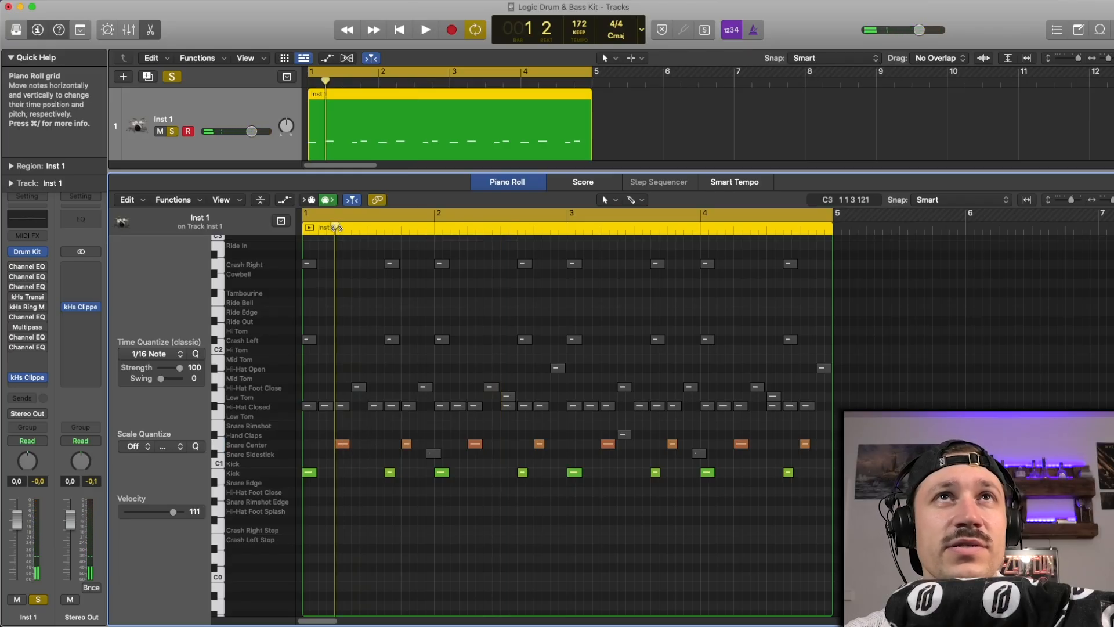
{"action": "left_click_drag", "start_coordinate": [335, 228], "coordinate": [401, 243]}
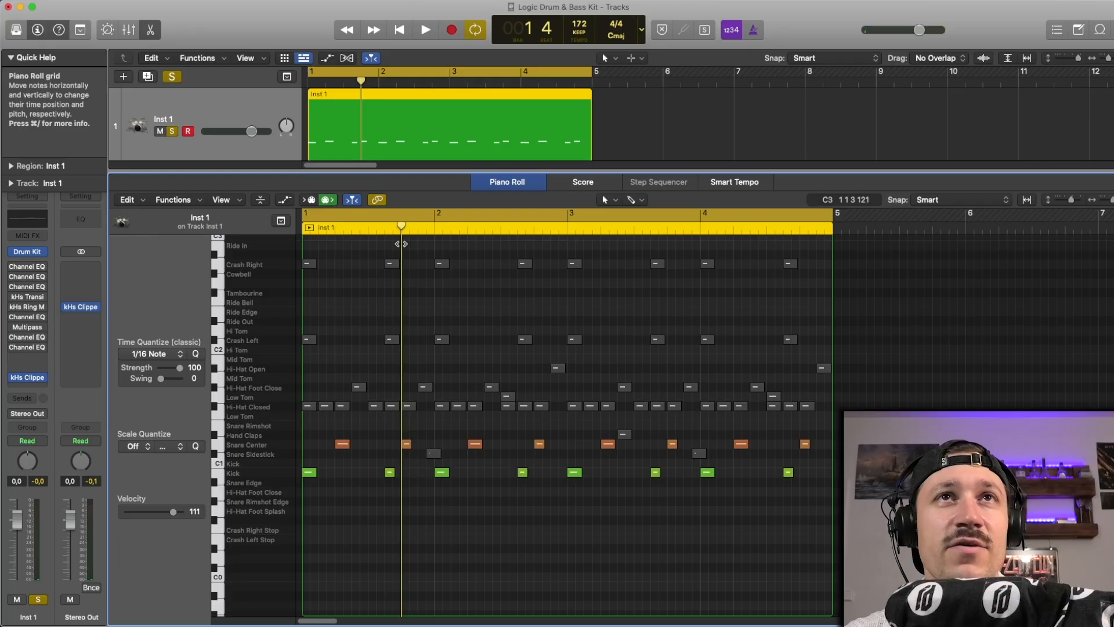
Replay the kick and snare groove and audition the two Snare Center notes of bar 1 one by one
{"action": "key", "text": "space"}
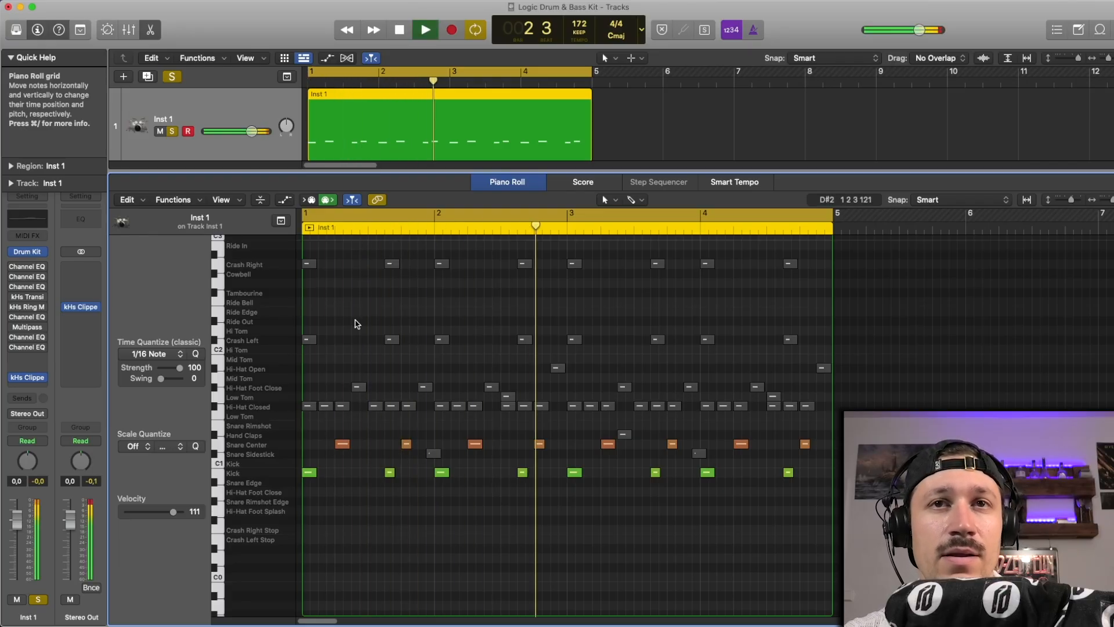
{"action": "key", "text": "space"}
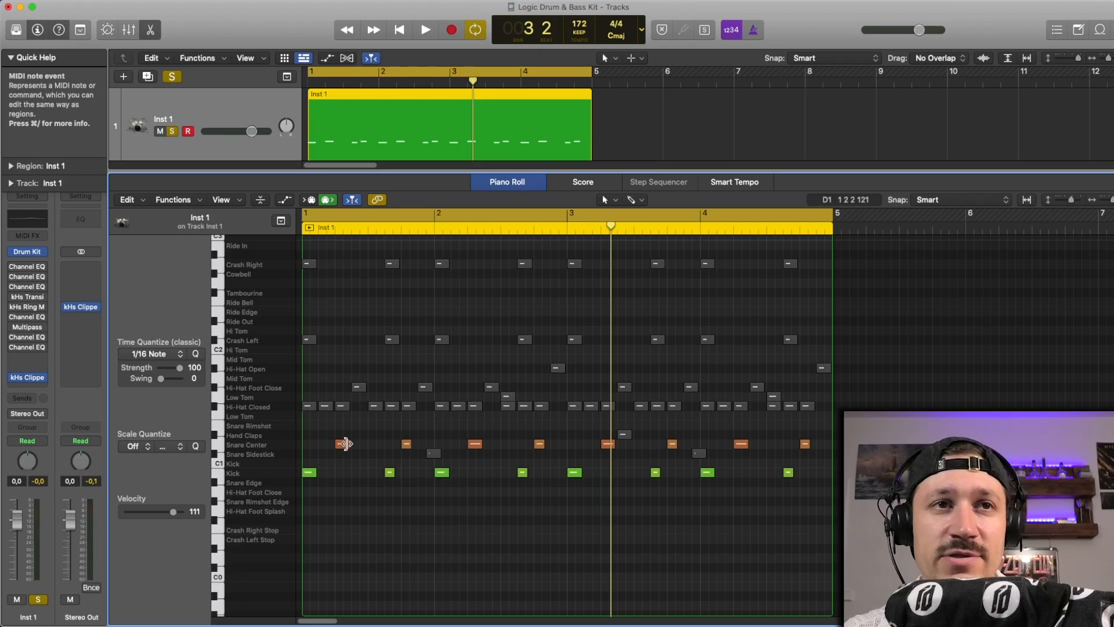
{"action": "left_click", "coordinate": [343, 445]}
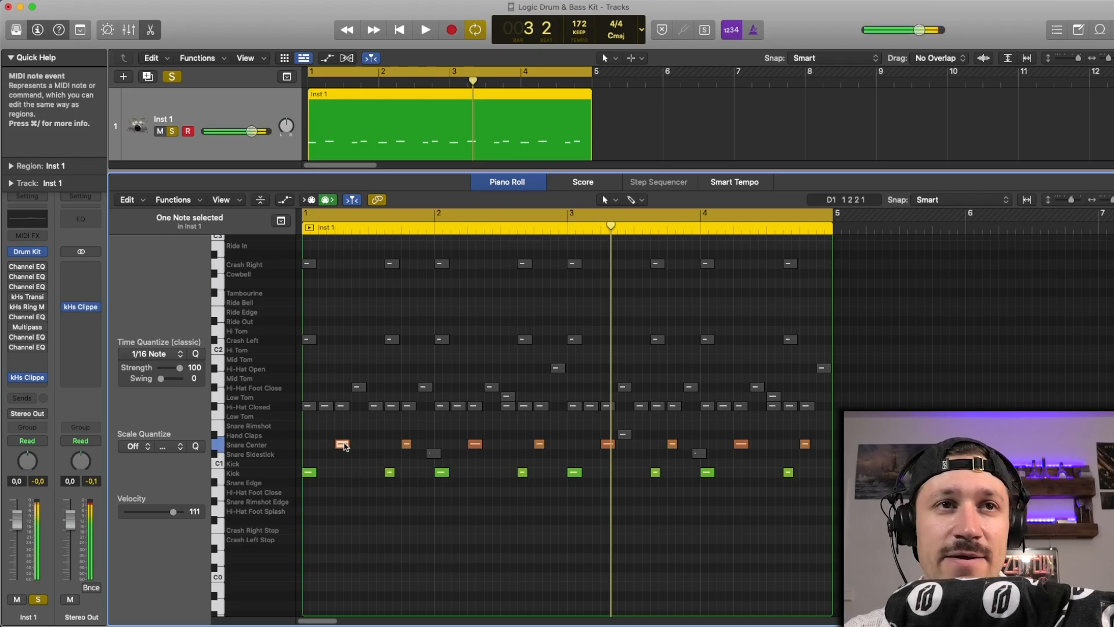
{"action": "left_click", "coordinate": [406, 445]}
{"action": "left_click", "coordinate": [406, 436]}
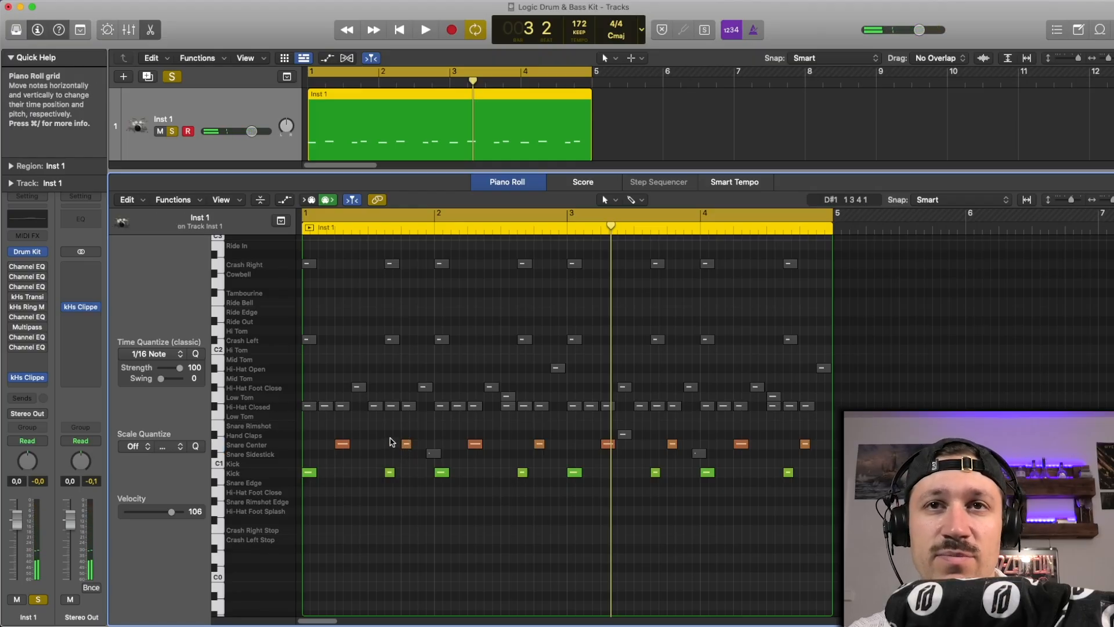
{"action": "key", "text": "Return"}
{"action": "key", "text": "space"}
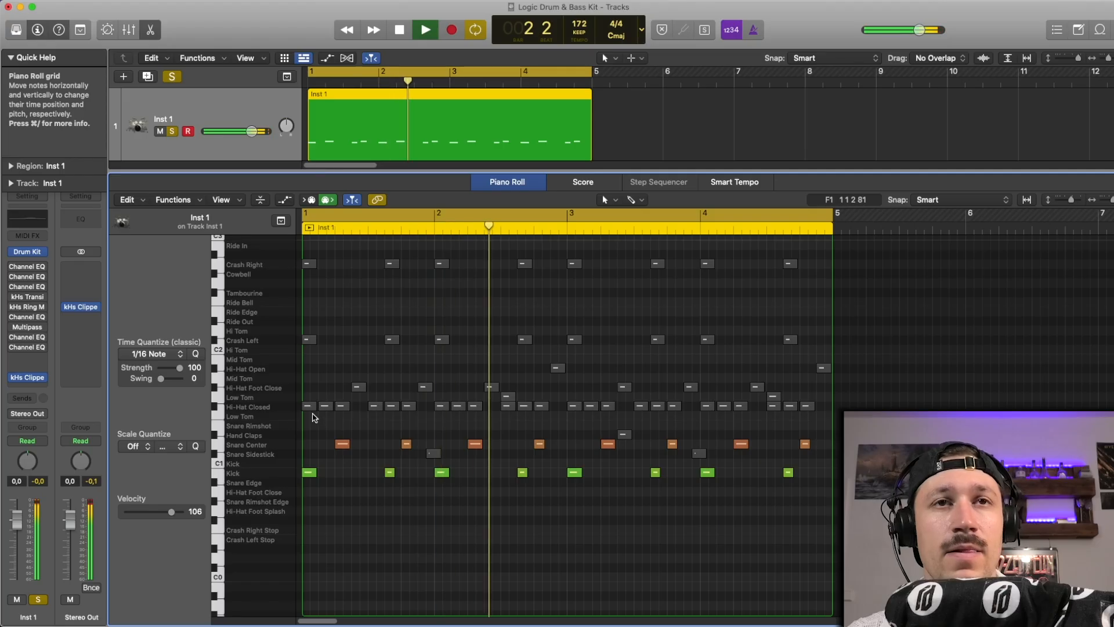
{"action": "key", "text": "space"}
Unmute all Hi-Hat Closed notes across the four bars
{"action": "left_click_drag", "start_coordinate": [313, 418], "coordinate": [826, 409]}
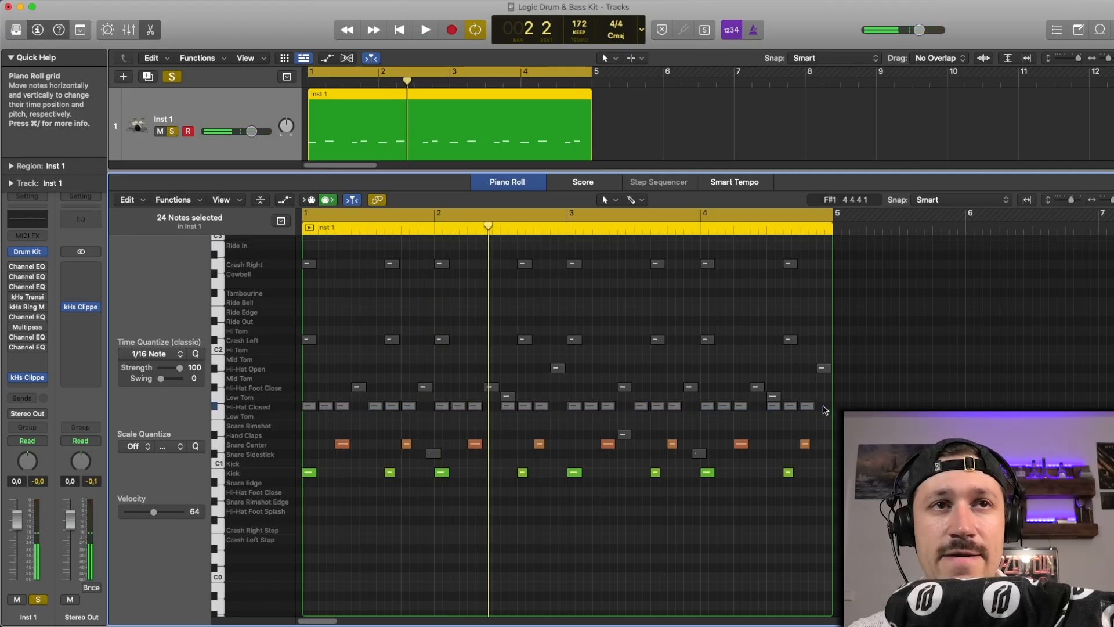
{"action": "key", "text": "ctrl+m"}
{"action": "left_click", "coordinate": [330, 421]}
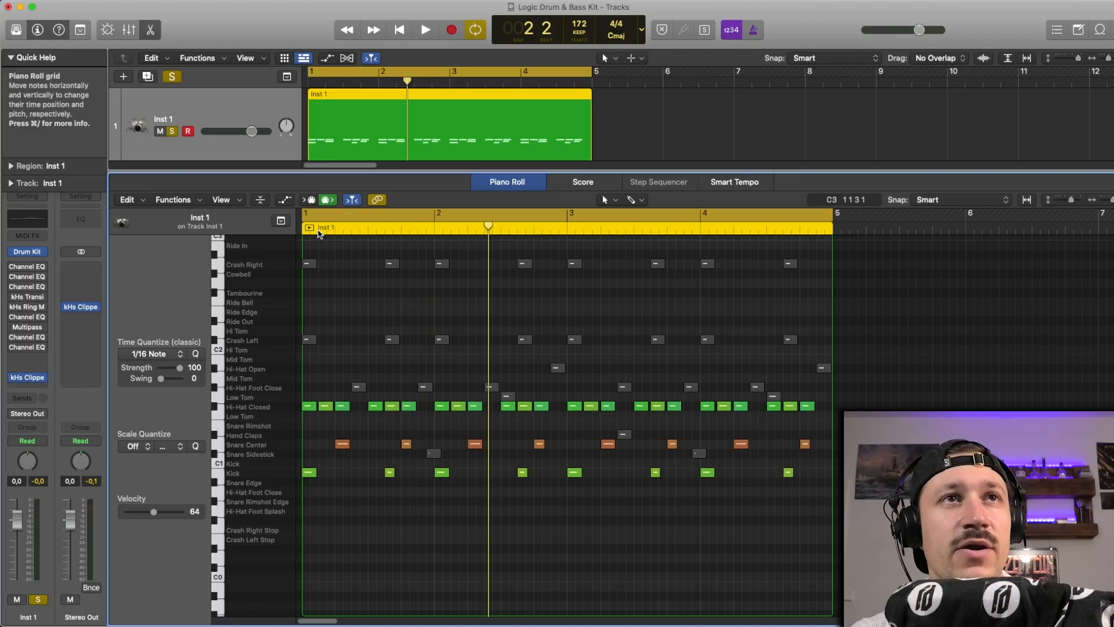
Move the playhead between beats 1 and 2 of bar 1 and play the beat with closed hi-hats from the start
{"action": "left_click", "coordinate": [301, 231]}
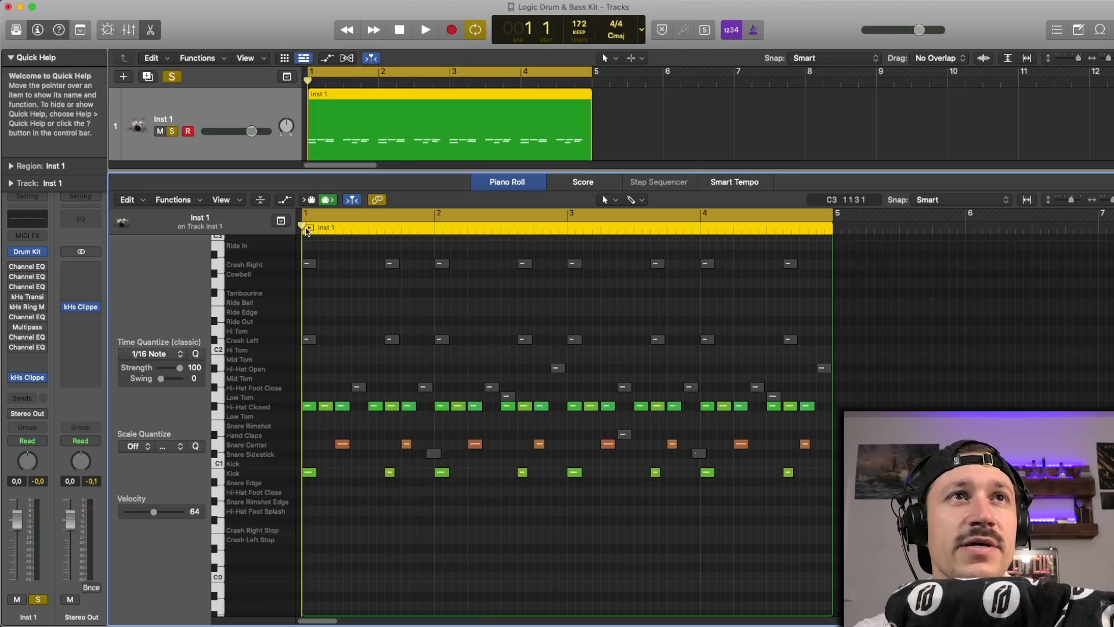
{"action": "left_click", "coordinate": [334, 231]}
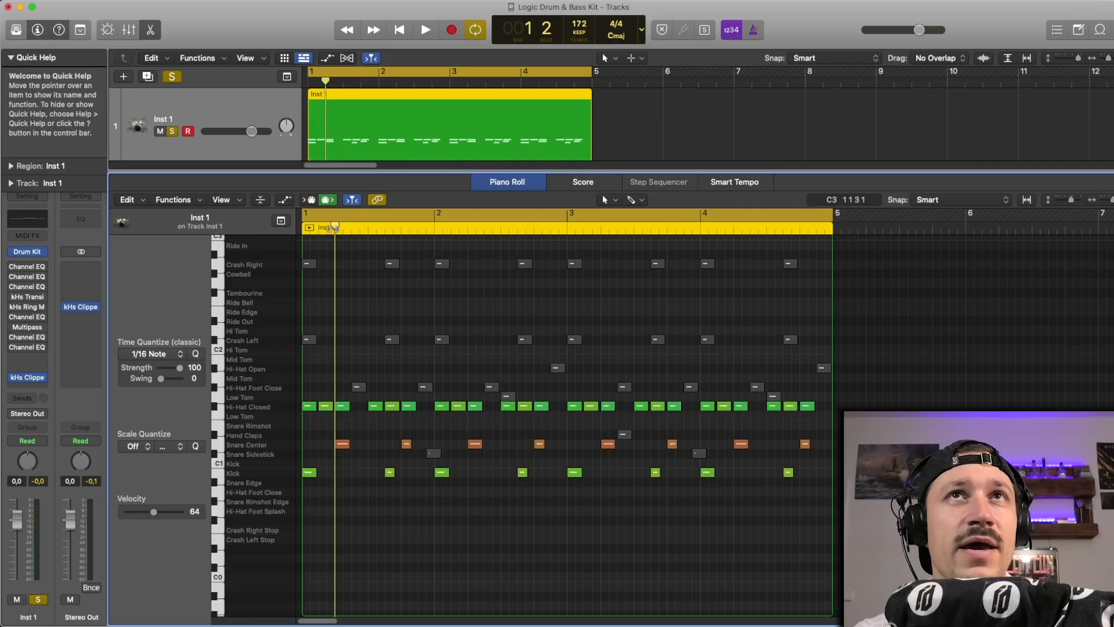
{"action": "left_click_drag", "start_coordinate": [334, 231], "coordinate": [307, 229]}
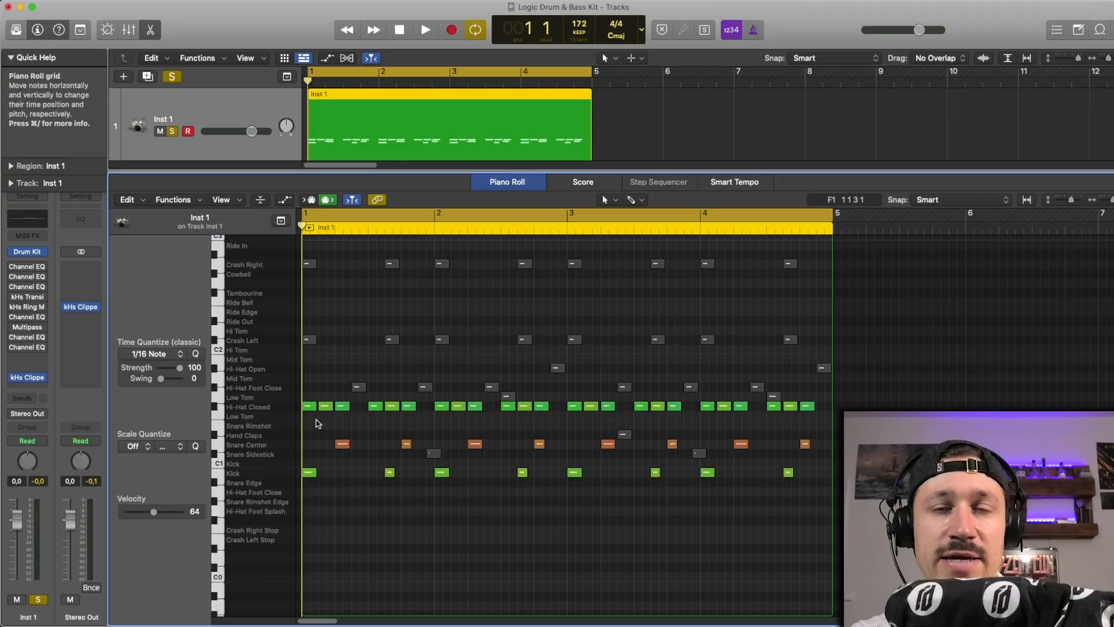
{"action": "key", "text": "space"}
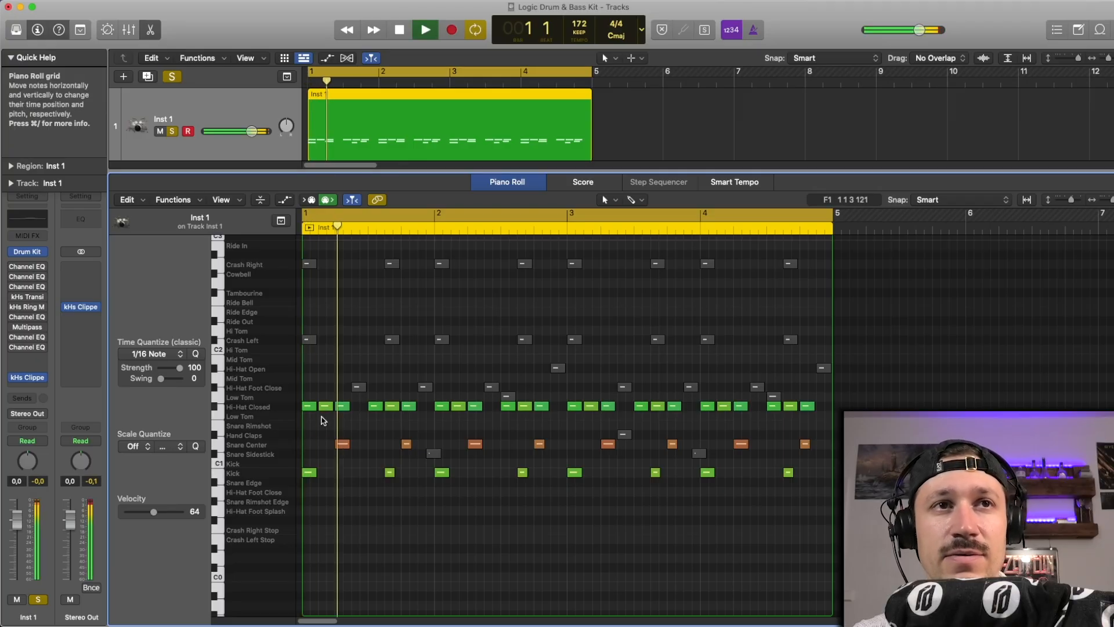
{"action": "key", "text": "space"}
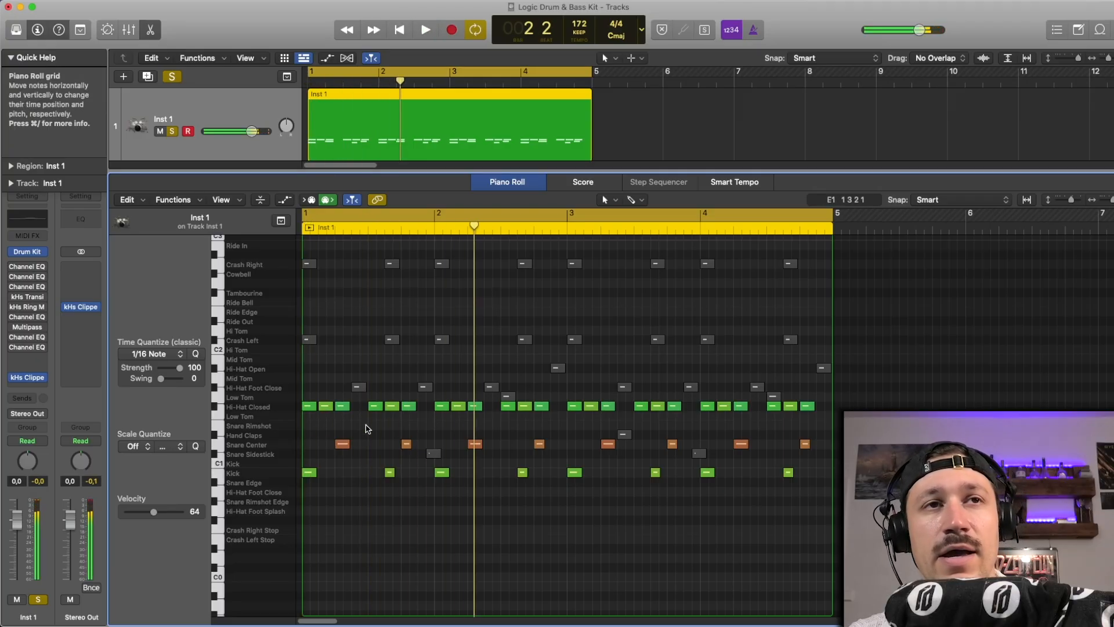
Unmute all six Hi-Hat Foot Close notes across the four bars
{"action": "left_click_drag", "start_coordinate": [379, 392], "coordinate": [545, 392]}
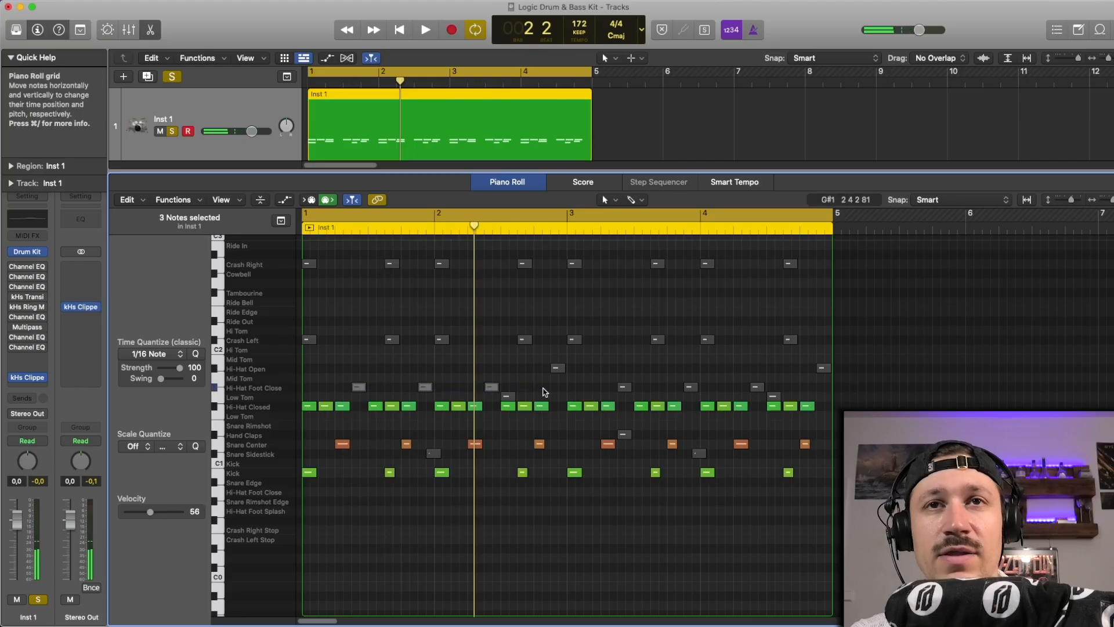
{"action": "left_click_drag", "start_coordinate": [327, 390], "coordinate": [876, 385]}
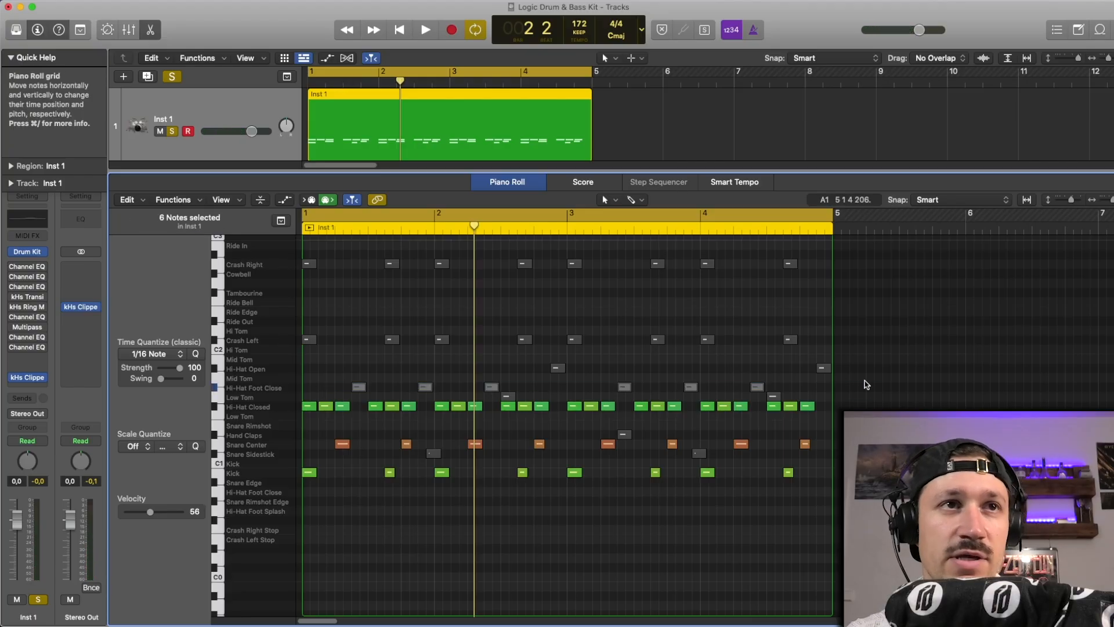
{"action": "key", "text": "ctrl+m"}
Play the beat with the Hi-Hat Foot Close notes included, deselecting the notes between passages
{"action": "key", "text": "space"}
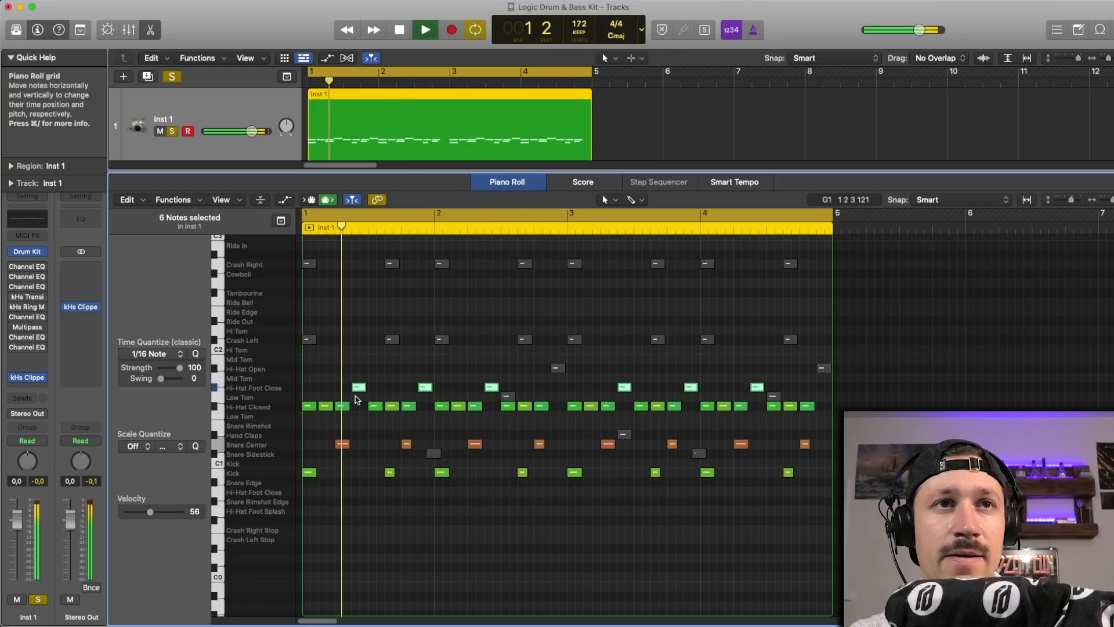
{"action": "key", "text": "space"}
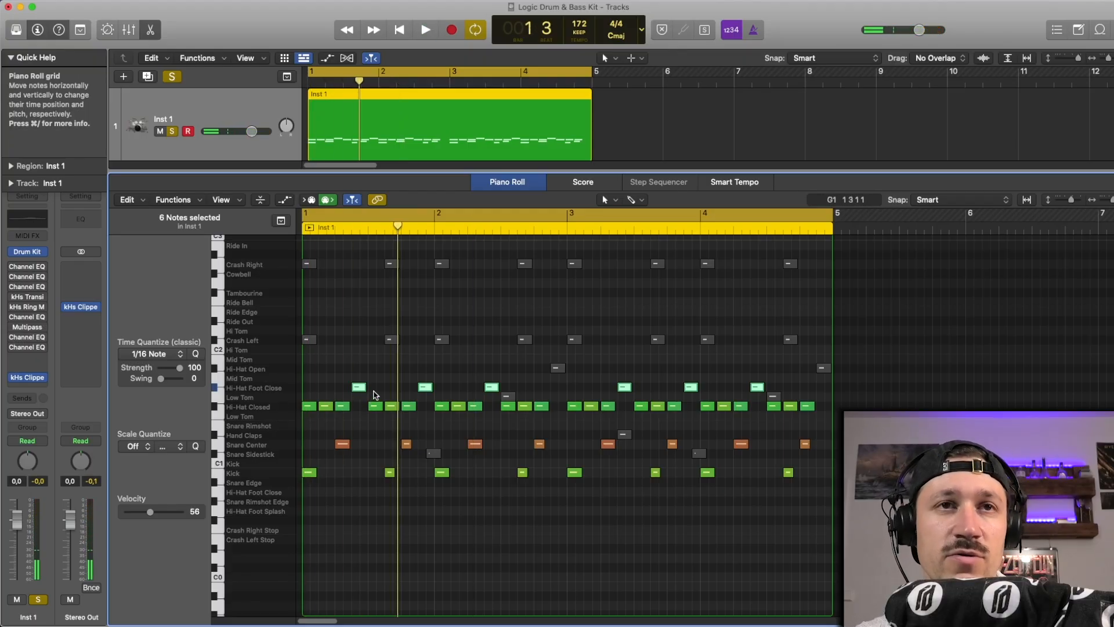
{"action": "key", "text": "super+shift+a"}
{"action": "key", "text": "space"}
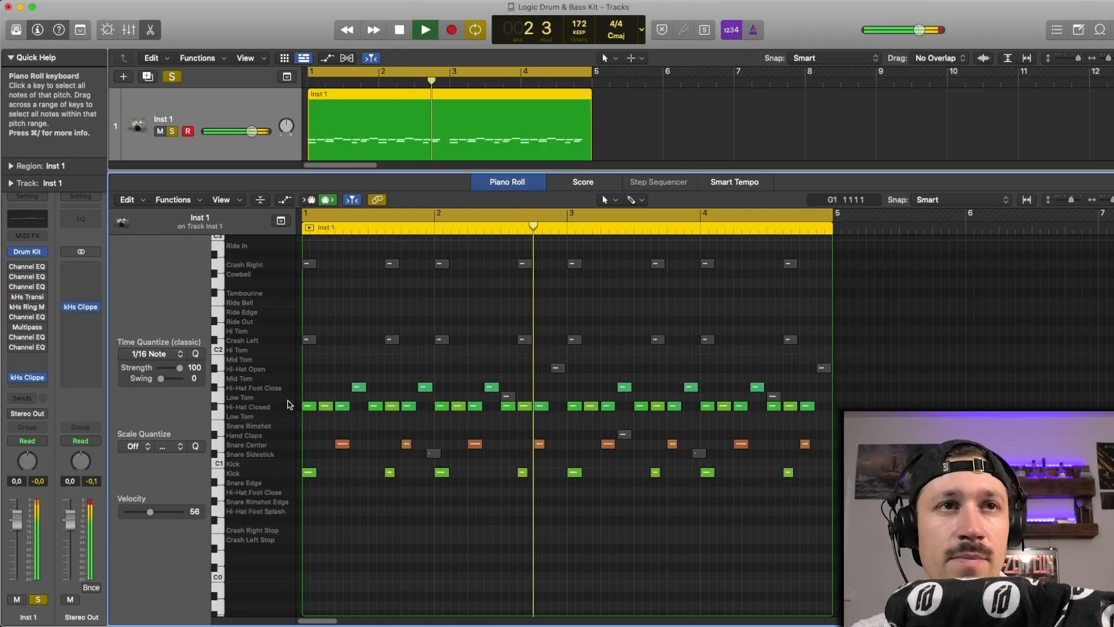
{"action": "key", "text": "space"}
Mute the Kick and Snare Center notes to hear the hi-hats alone, and undo both mutes
{"action": "left_click_drag", "start_coordinate": [313, 484], "coordinate": [436, 449]}
{"action": "left_click_drag", "start_coordinate": [794, 499], "coordinate": [831, 447]}
{"action": "key", "text": "space"}
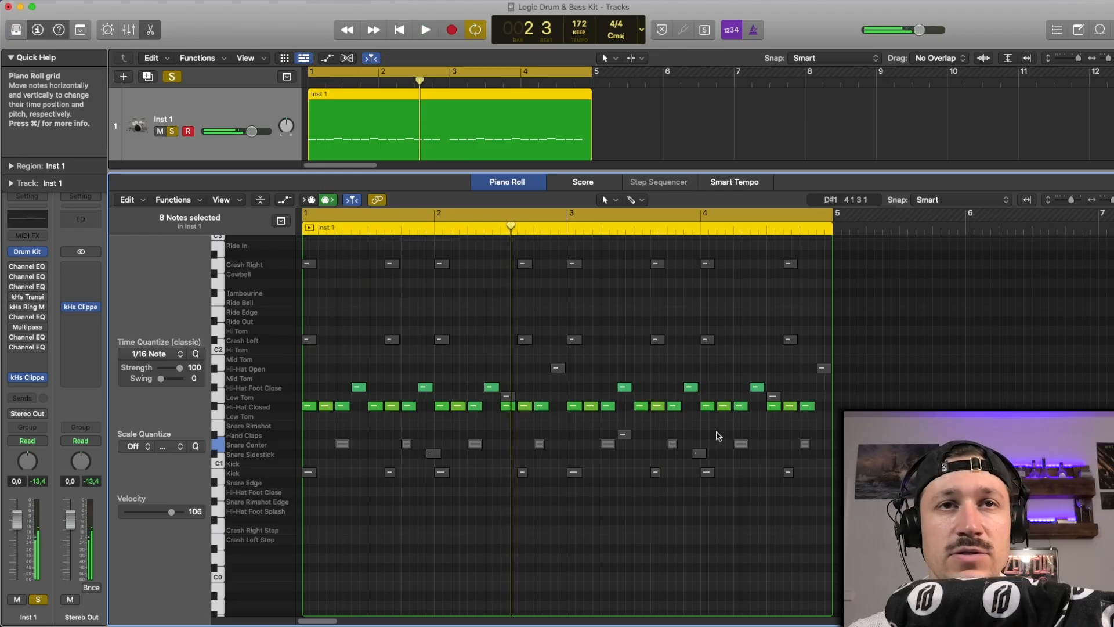
{"action": "key", "text": "super+z"}
{"action": "key", "text": "super+z"}
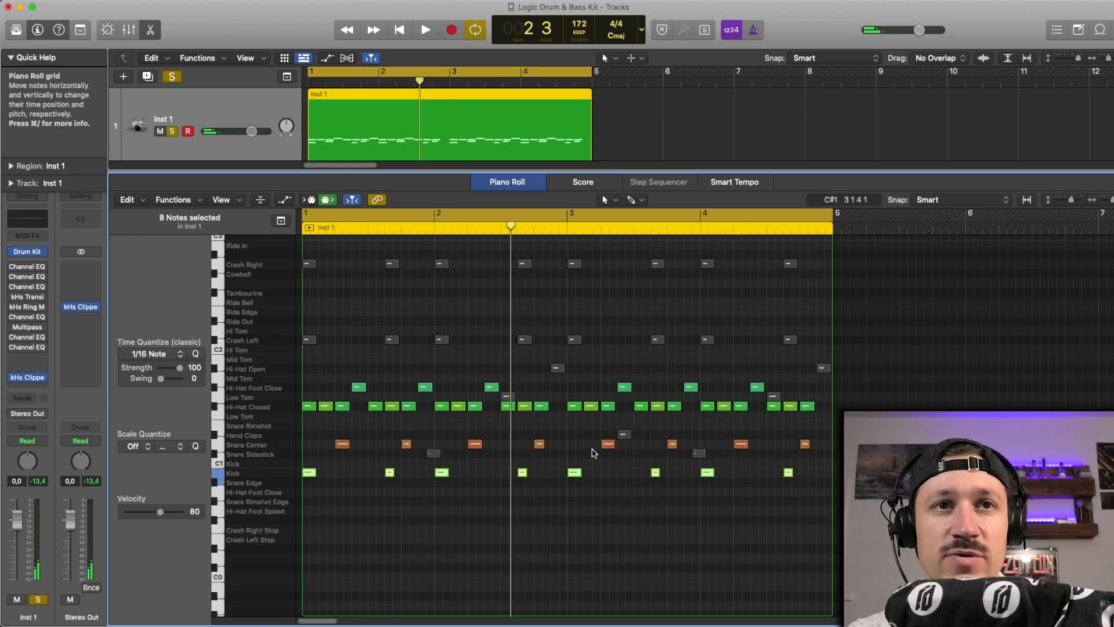
Unmute the two Hi-Hat Open notes at the ends of bars 2 and 4
{"action": "left_click", "coordinate": [554, 377]}
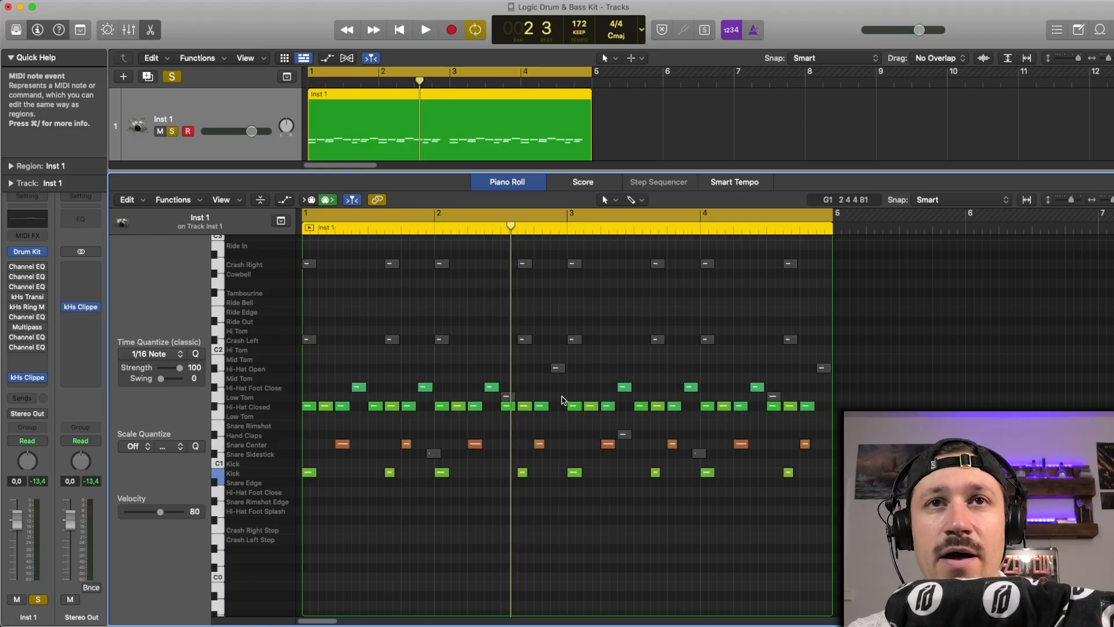
{"action": "left_click", "coordinate": [557, 368]}
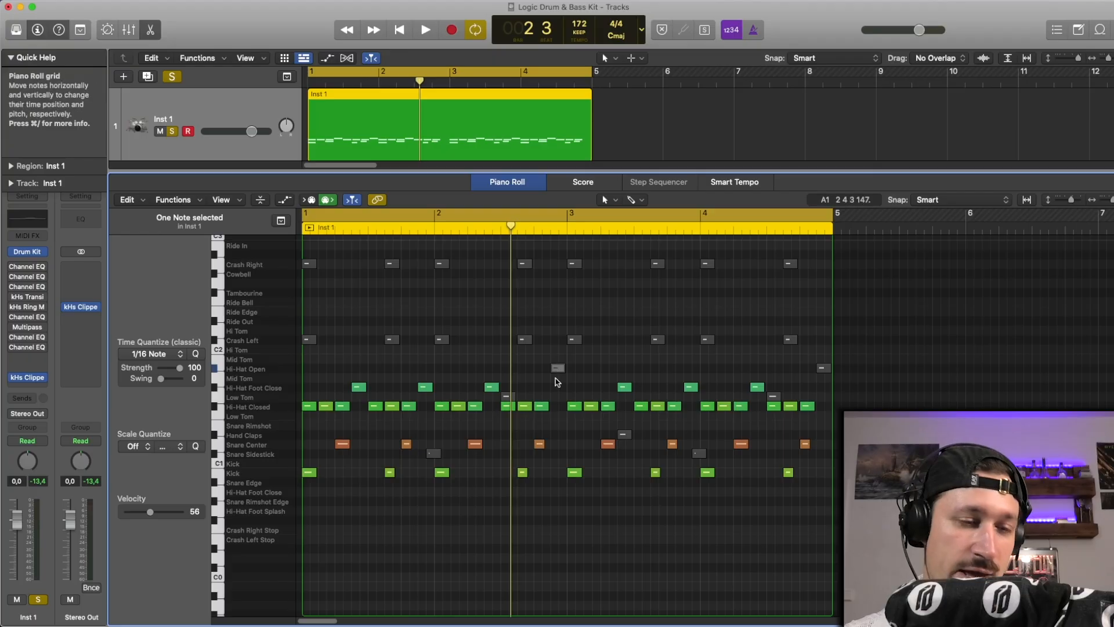
{"action": "key", "text": "ctrl+m"}
{"action": "left_click", "coordinate": [824, 368]}
{"action": "key", "text": "ctrl+m"}
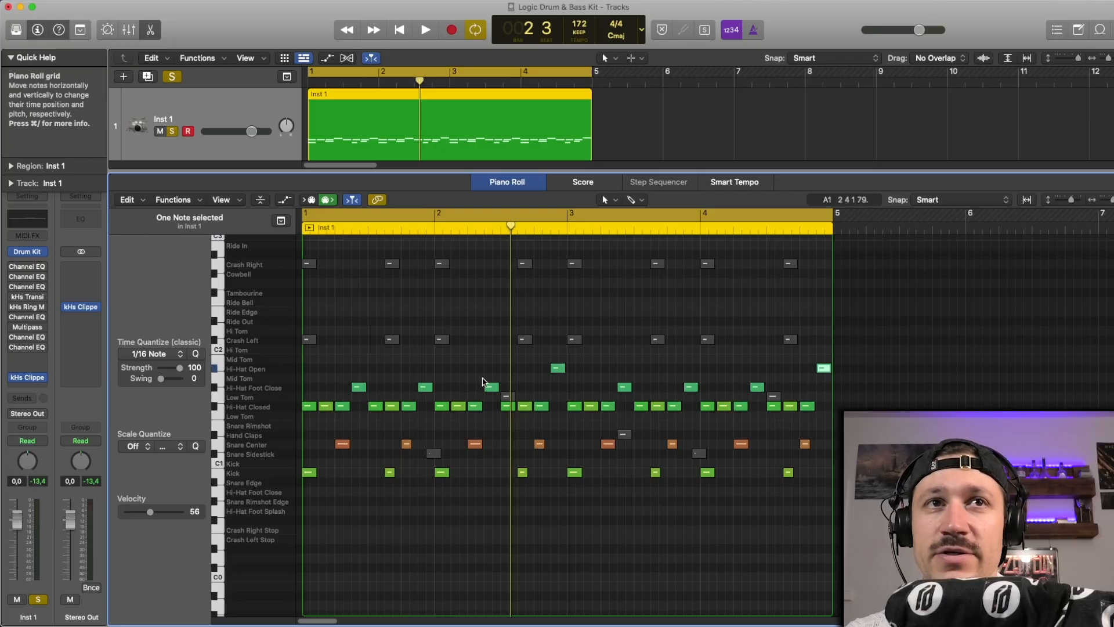
Play the full four-bar loop with the open hi-hats included
{"action": "key", "text": "space"}
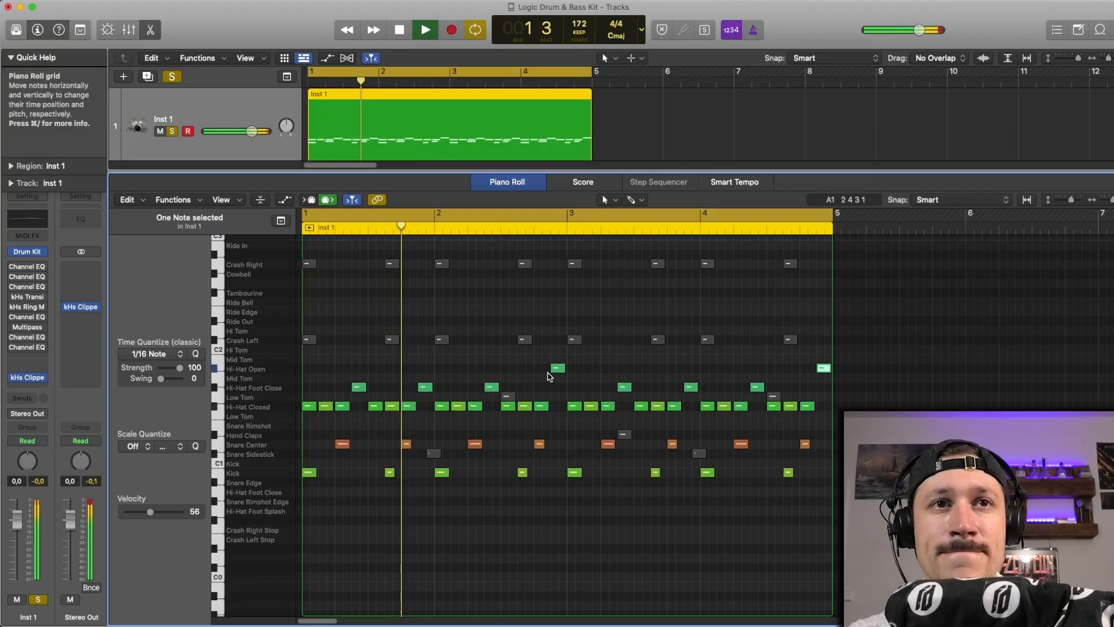
{"action": "left_click", "coordinate": [547, 386]}
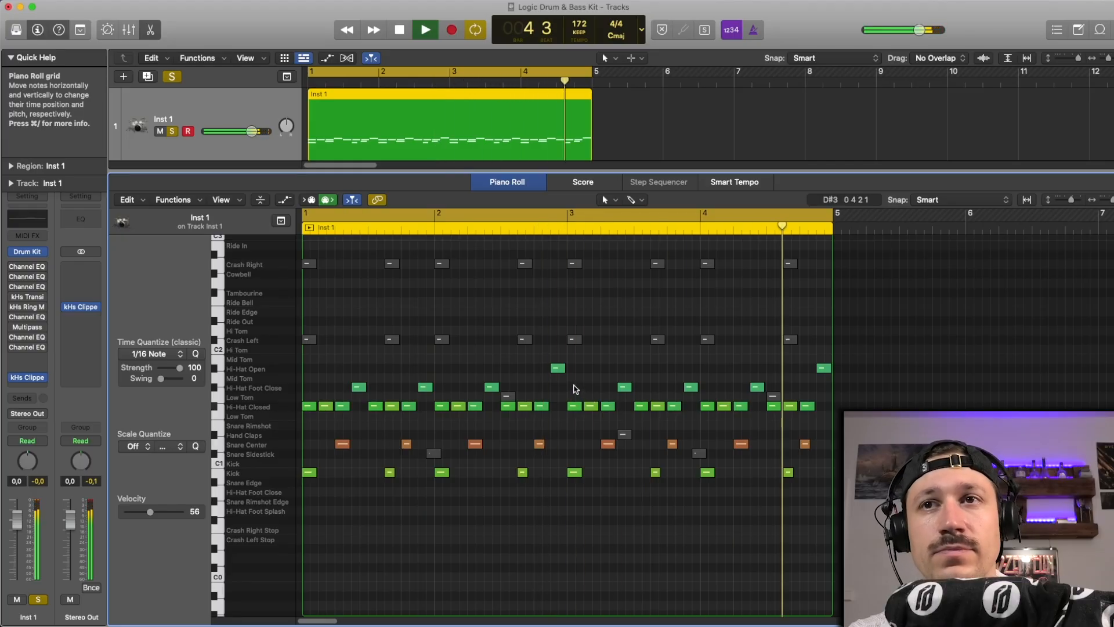
{"action": "key", "text": "space"}
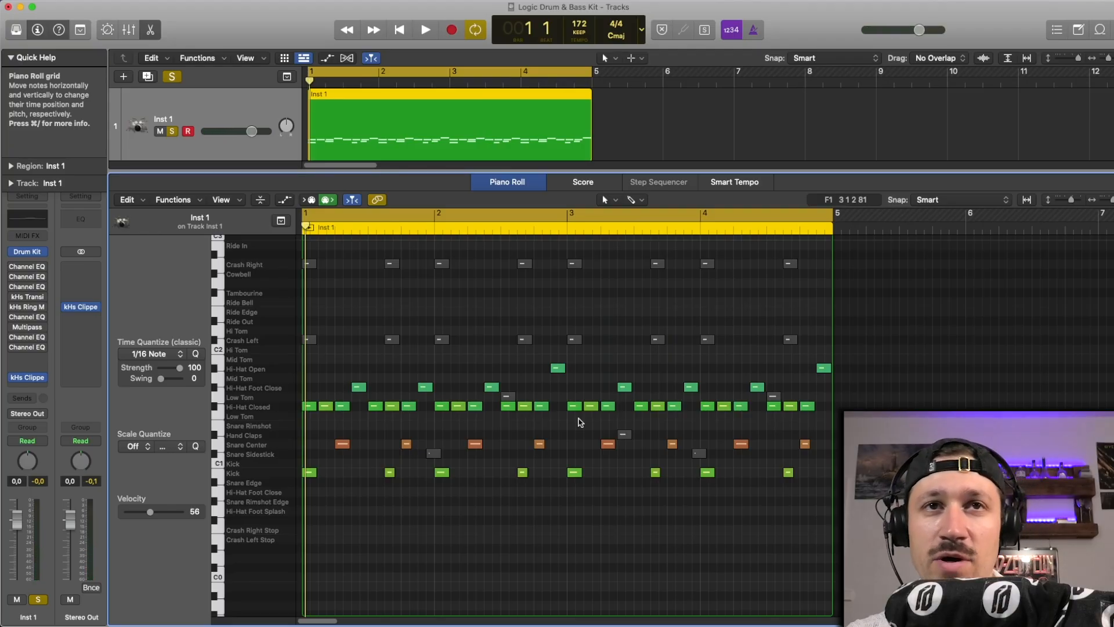
Unmute the Low Tom notes on beat 3 of bars 2 and 4, and audition the Hi-Hat Open note ending bar 2
{"action": "left_click", "coordinate": [507, 397]}
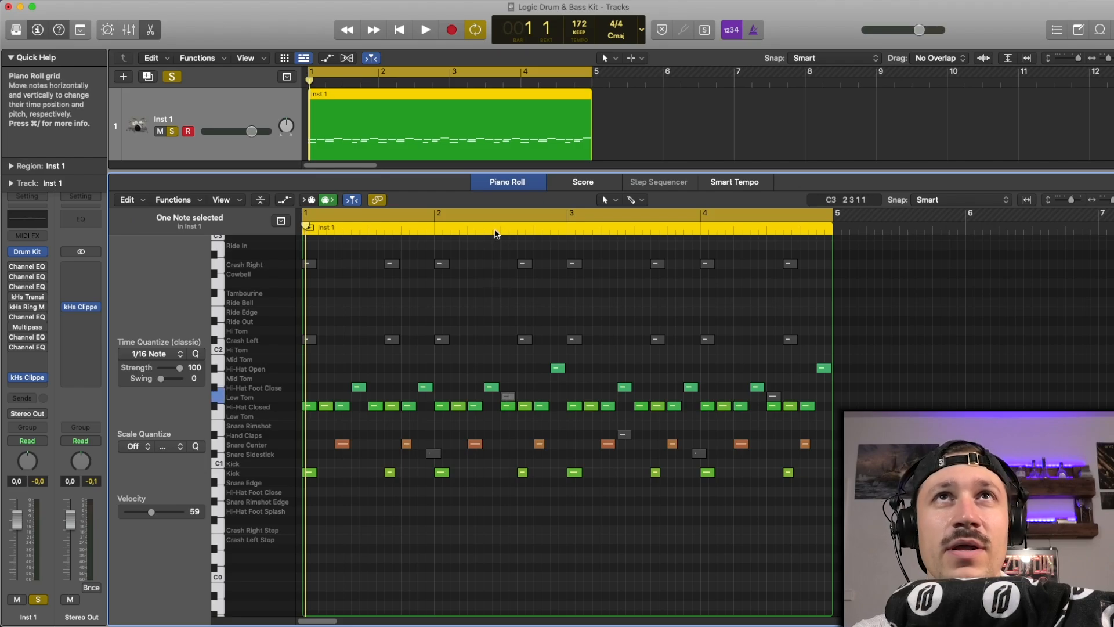
{"action": "mouse_move", "coordinate": [499, 229]}
{"action": "left_mouse_down"}
{"action": "mouse_move", "coordinate": [481, 229]}
{"action": "mouse_move", "coordinate": [500, 228]}
{"action": "left_mouse_up"}
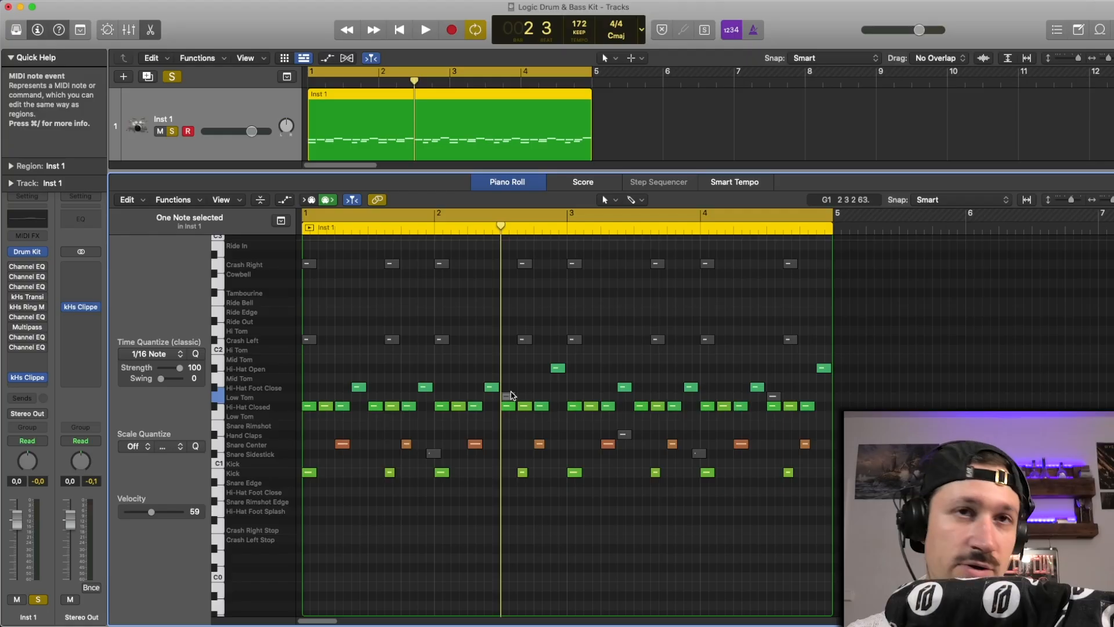
{"action": "left_click", "coordinate": [519, 384]}
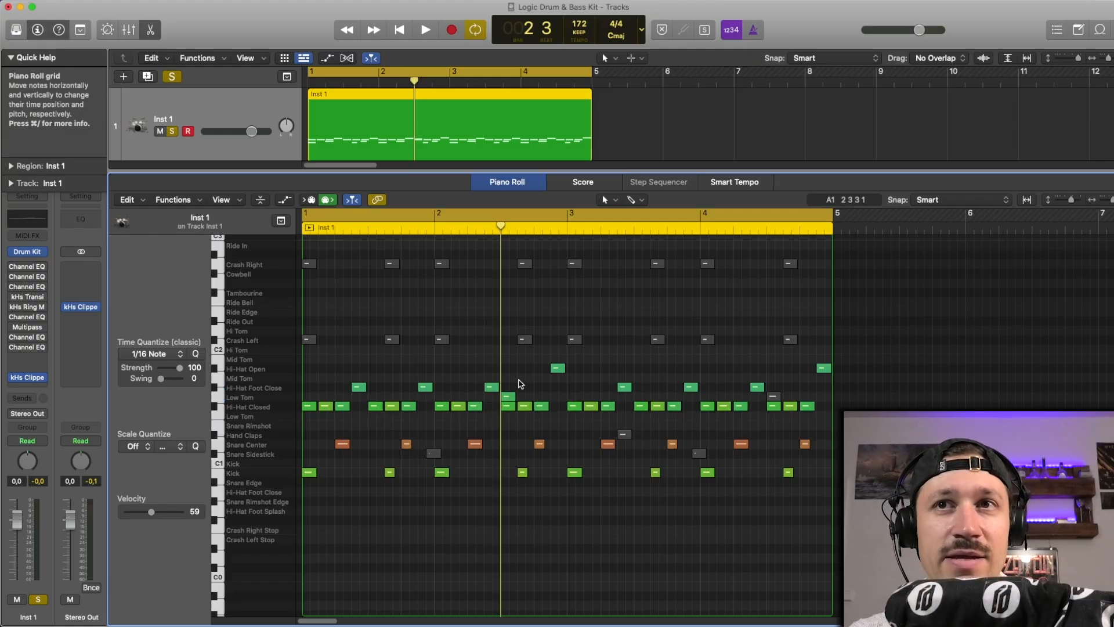
{"action": "left_click", "coordinate": [778, 396]}
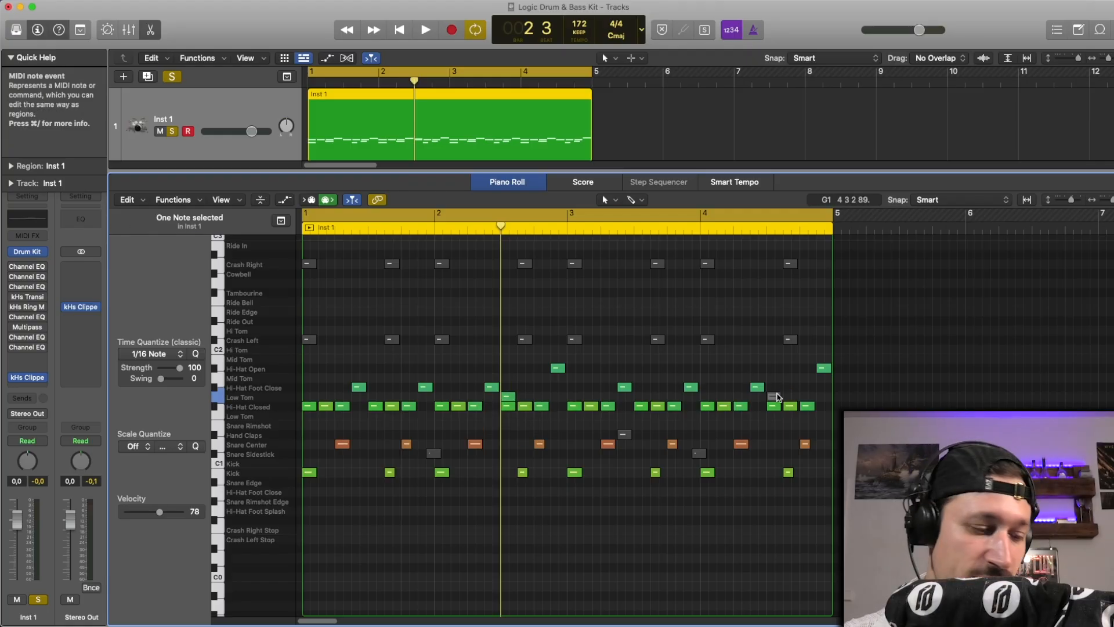
{"action": "left_click", "coordinate": [764, 369]}
{"action": "left_click", "coordinate": [556, 368]}
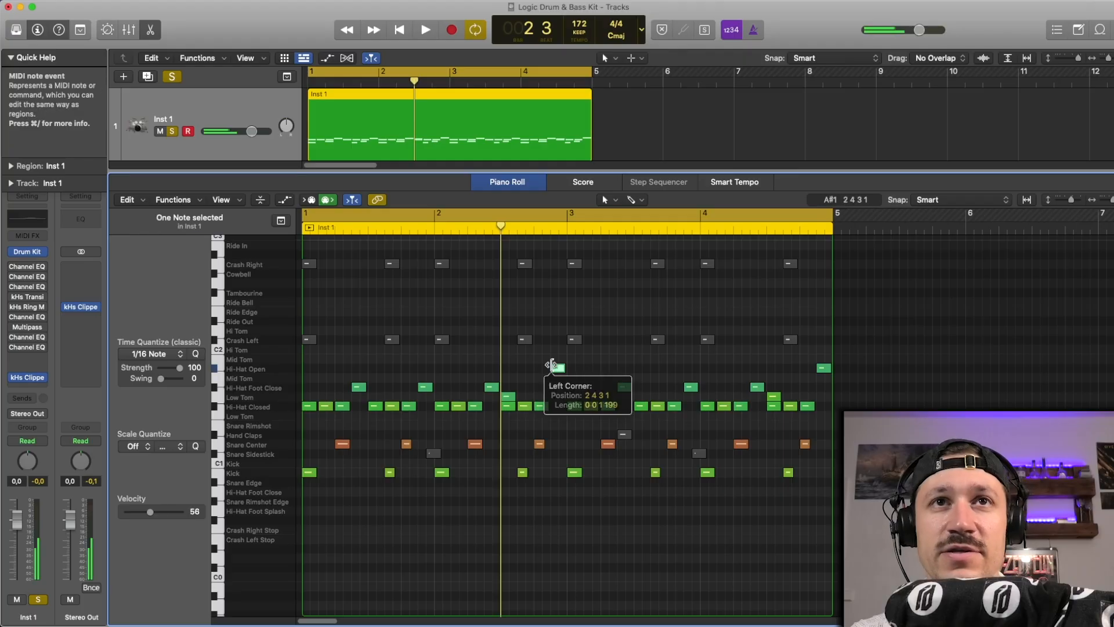
Clear the note selection and play the beat with the Low Tom notes included
{"action": "left_click", "coordinate": [545, 386]}
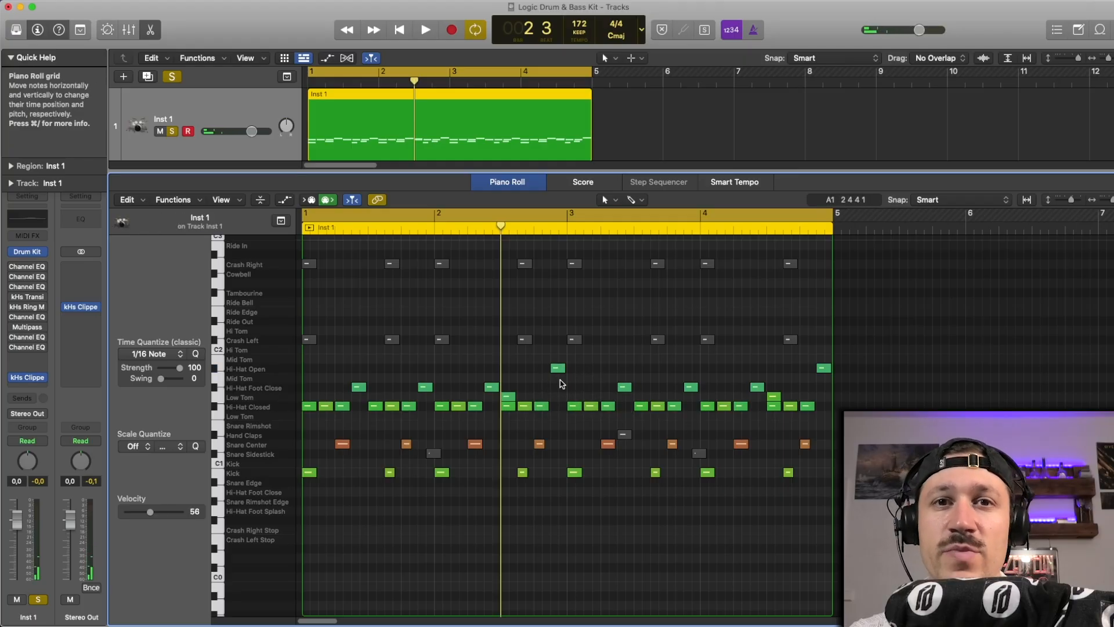
{"action": "key", "text": "space"}
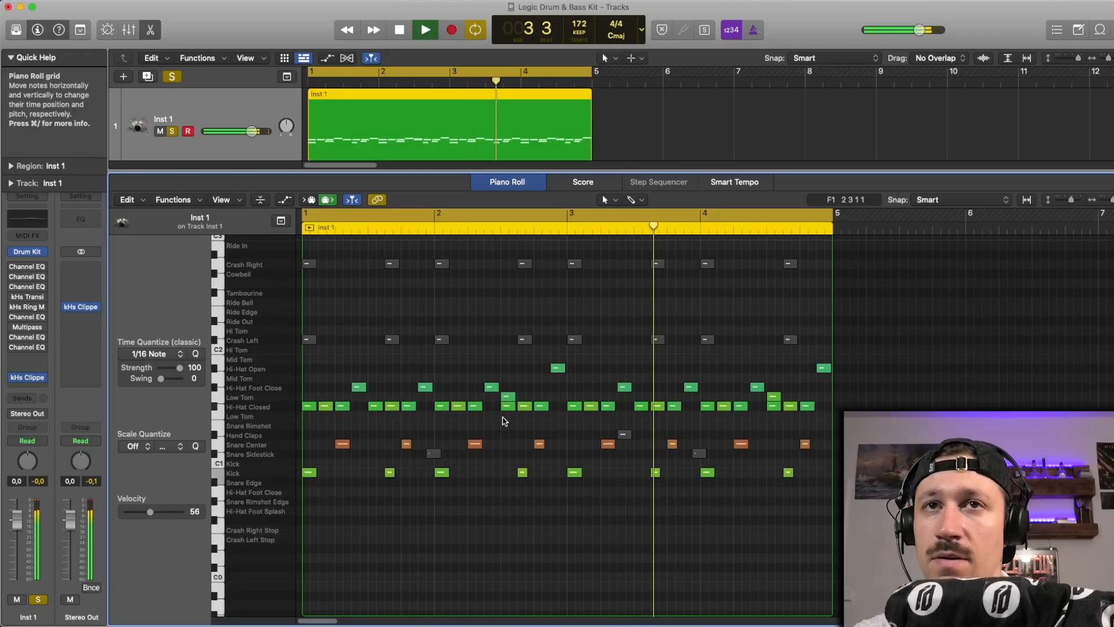
{"action": "key", "text": "space"}
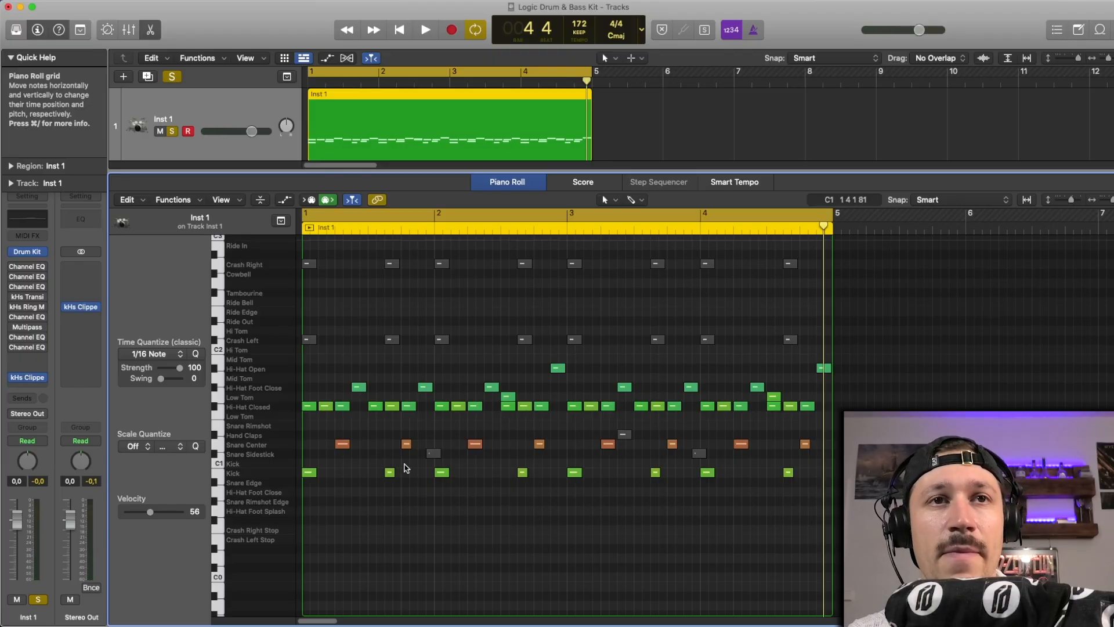
Unmute the two Snare Sidestick notes at the ends of bars 1 and 3
{"action": "left_click", "coordinate": [434, 454]}
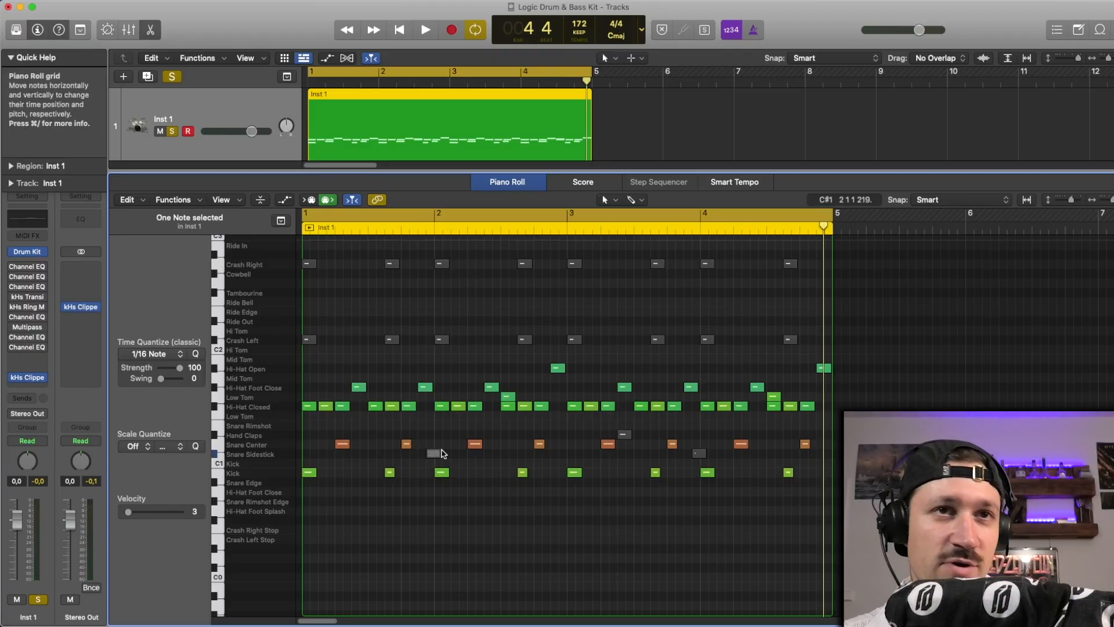
{"action": "left_click_drag", "start_coordinate": [680, 459], "coordinate": [698, 455]}
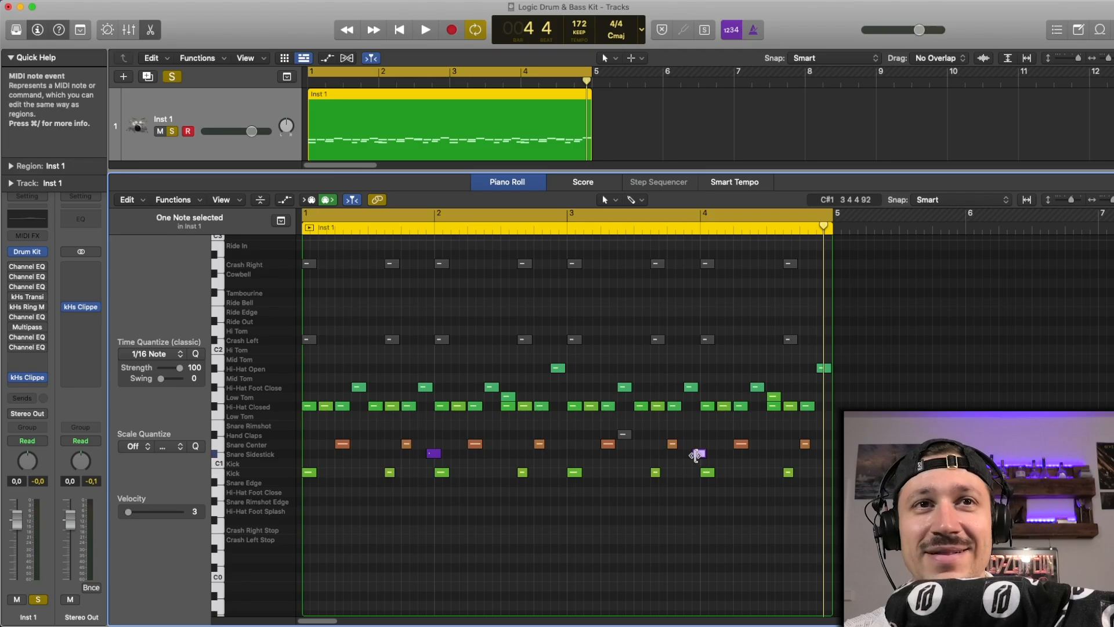
{"action": "left_click", "coordinate": [458, 435]}
Place the playhead just before the Snare Sidestick note ending bar 3 and play the loop from there
{"action": "mouse_move", "coordinate": [432, 455]}
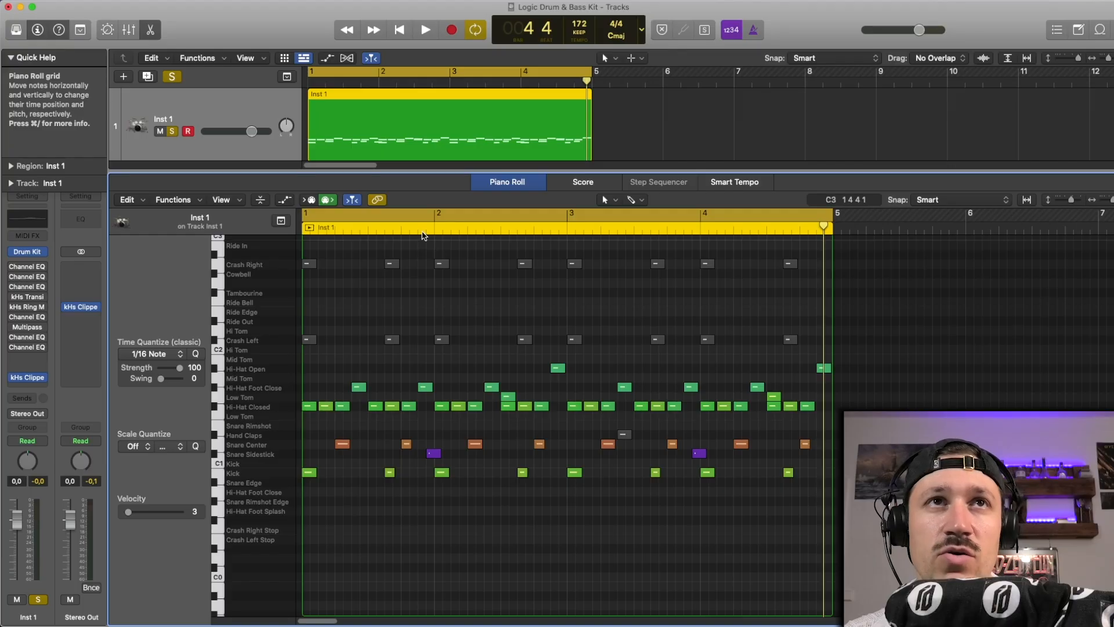
{"action": "left_click_drag", "start_coordinate": [413, 228], "coordinate": [692, 227]}
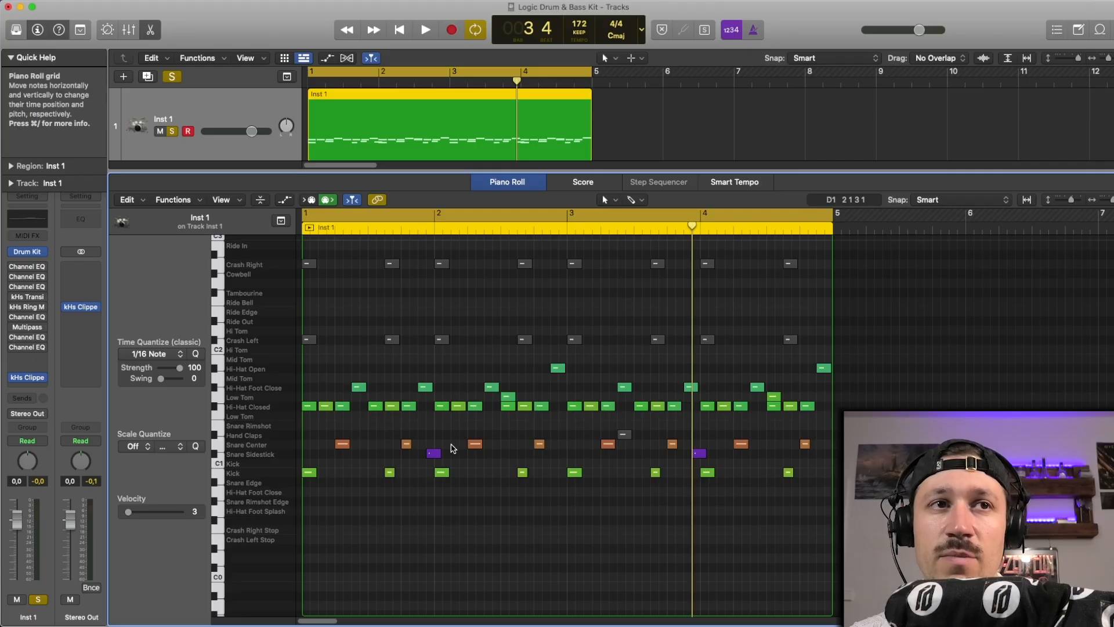
{"action": "key", "text": "space"}
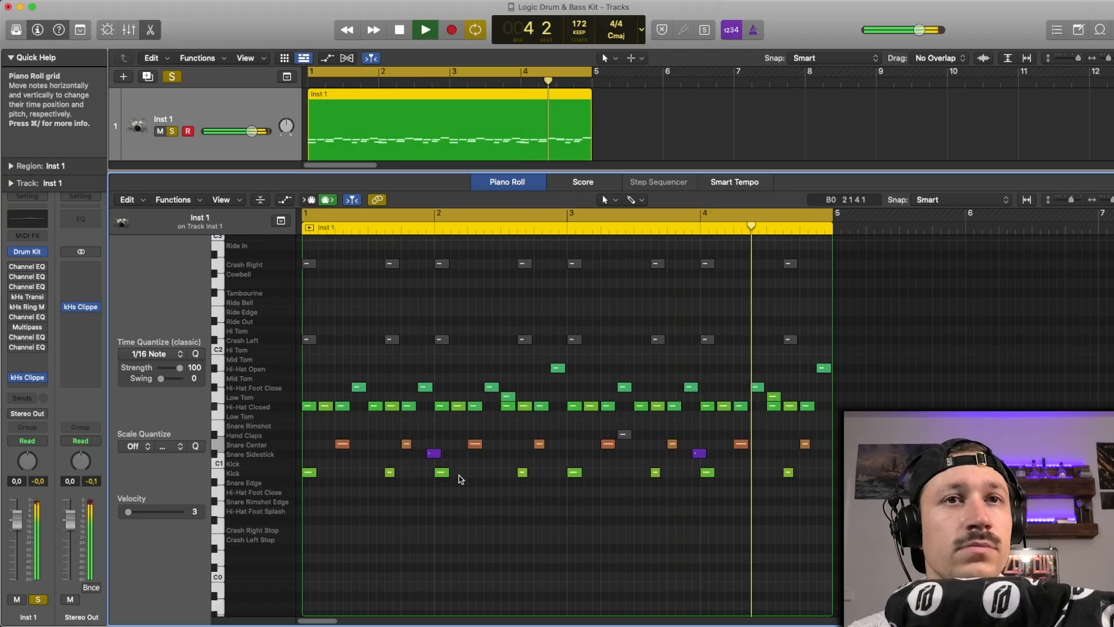
{"action": "key", "text": "space"}
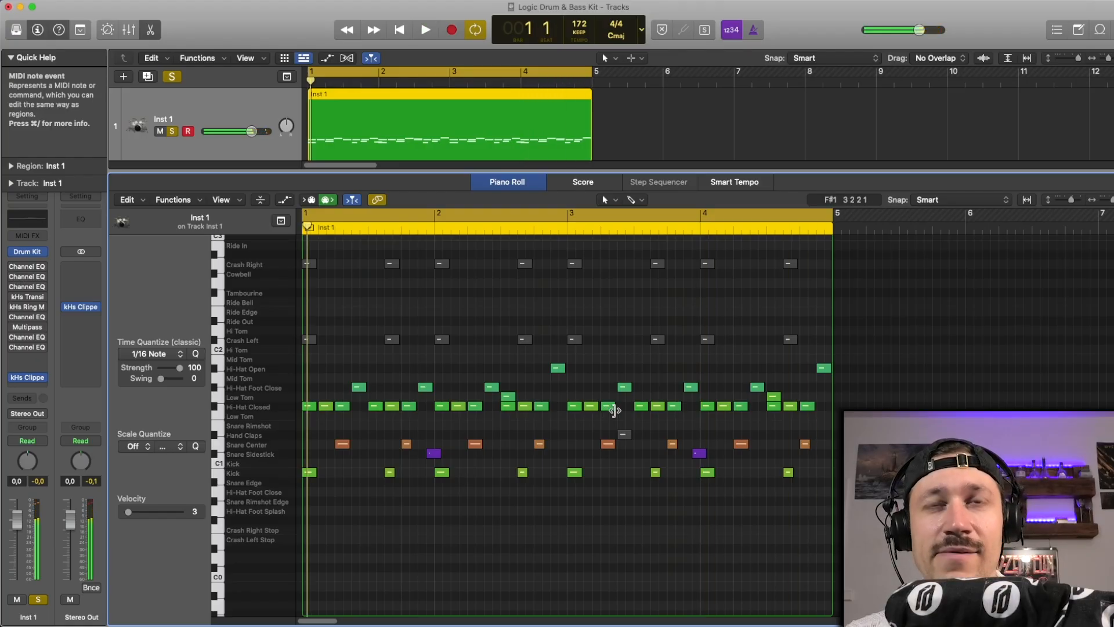
Unmute the Hand Claps note in the second beat of bar 3
{"action": "left_click", "coordinate": [624, 434]}
{"action": "left_click_drag", "start_coordinate": [623, 435], "coordinate": [623, 435]}
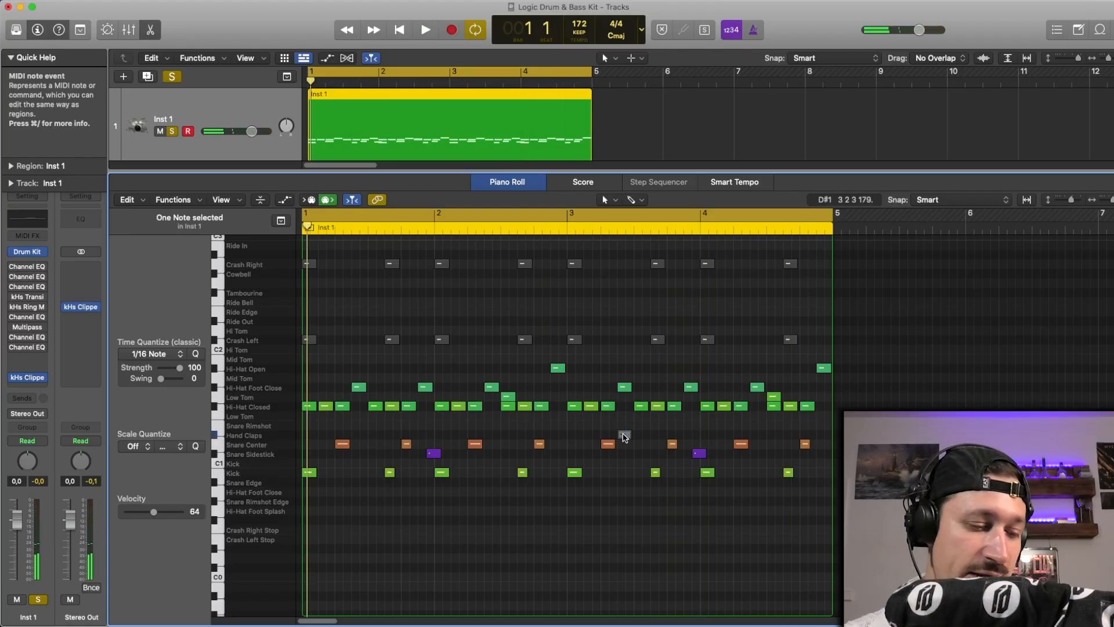
{"action": "key", "text": "ctrl+m"}
{"action": "left_click", "coordinate": [624, 435]}
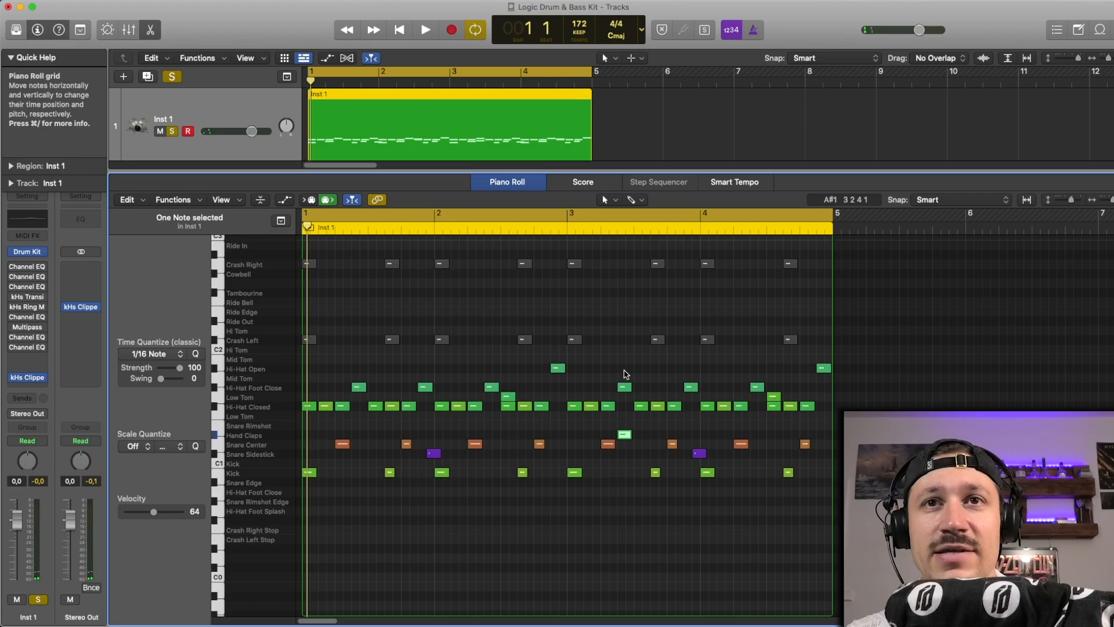
Move the playhead to the Hand Claps note in bar 3, clear the selection, and play the loop from there
{"action": "left_click", "coordinate": [618, 230]}
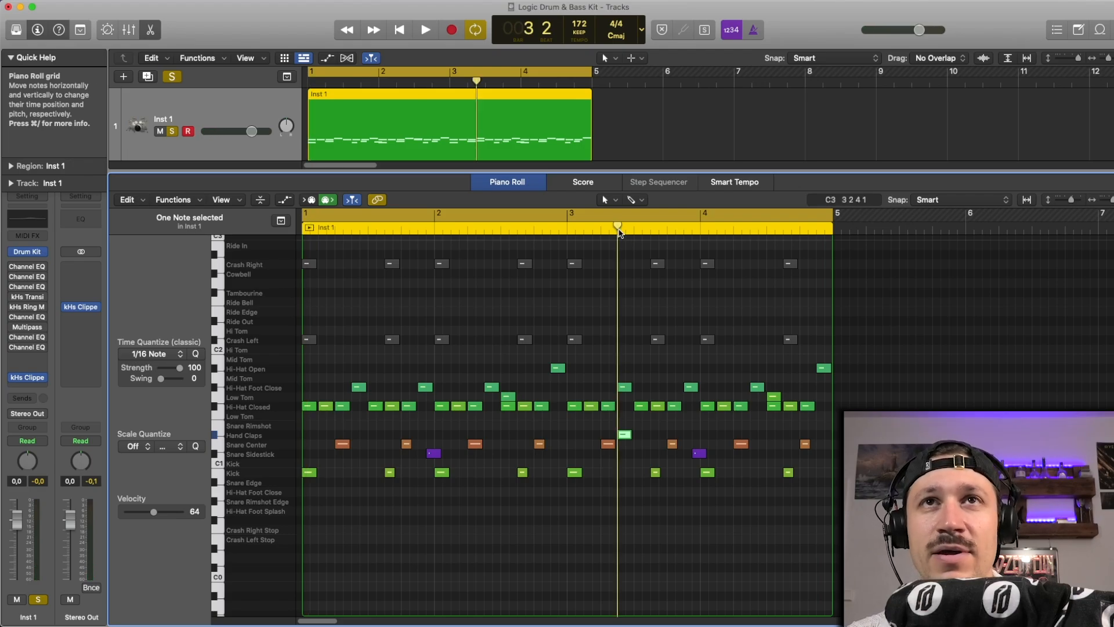
{"action": "left_click", "coordinate": [602, 226]}
{"action": "mouse_move", "coordinate": [602, 227]}
{"action": "left_mouse_down"}
{"action": "mouse_move", "coordinate": [634, 227]}
{"action": "mouse_move", "coordinate": [619, 227]}
{"action": "left_mouse_up"}
{"action": "left_click", "coordinate": [609, 293]}
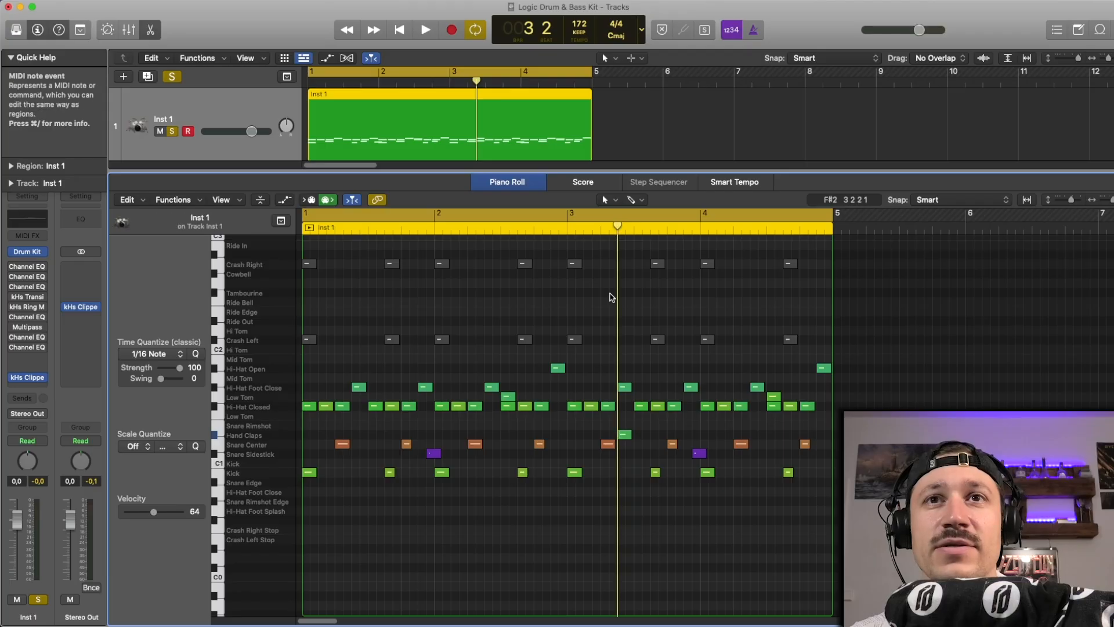
{"action": "key", "text": "space"}
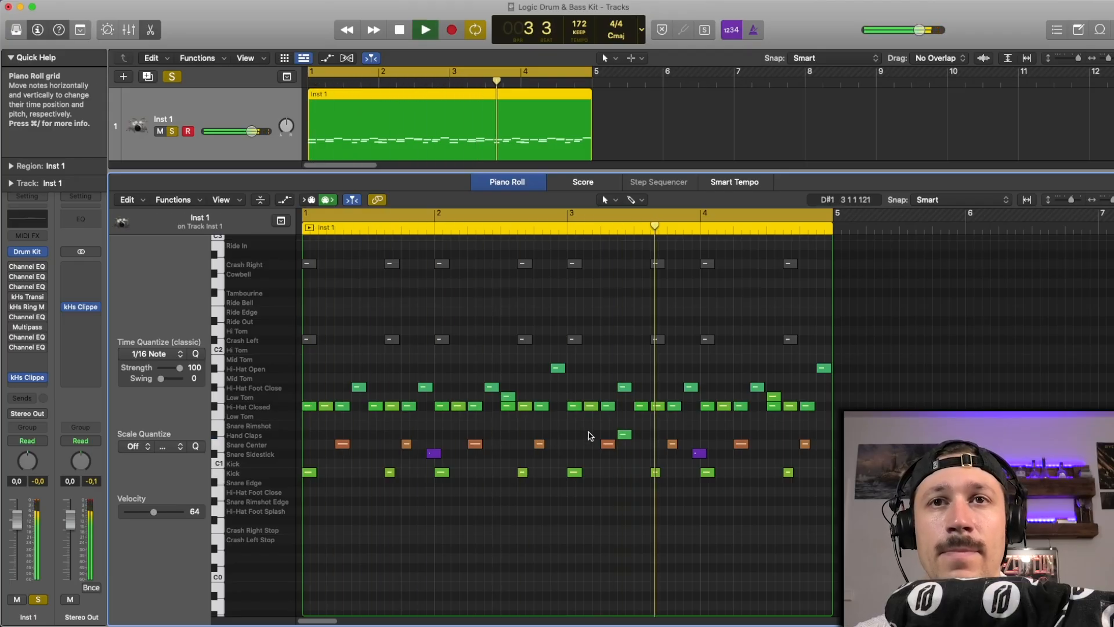
{"action": "key", "text": "space"}
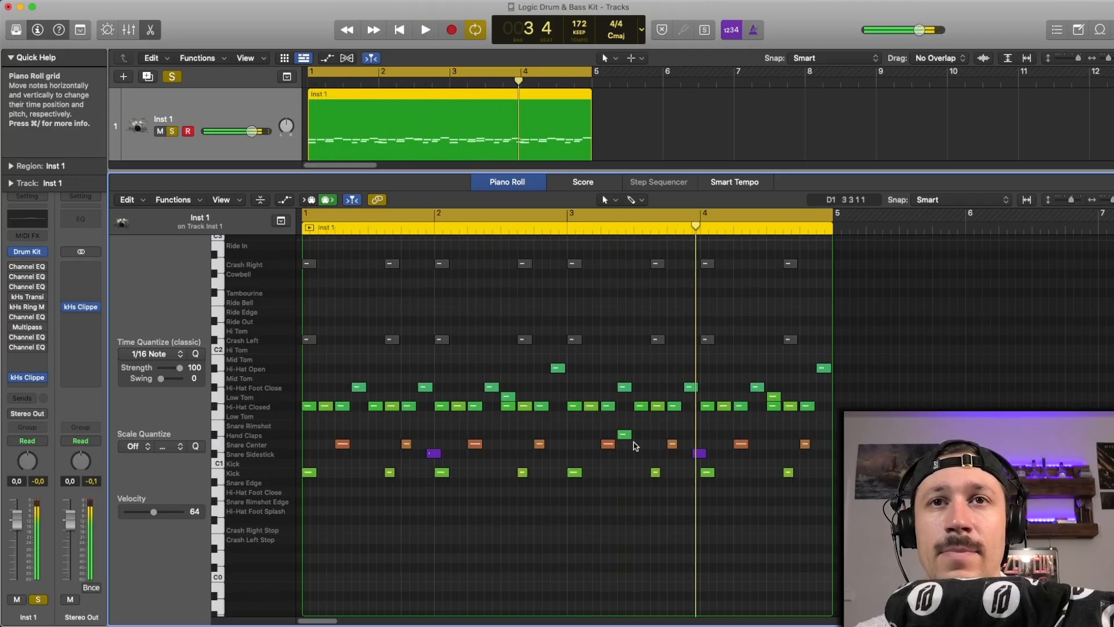
Play the section with the Hand Claps note from the start of bar 3, and replay the beat from the beginning
{"action": "left_click", "coordinate": [567, 231]}
{"action": "key", "text": "space"}
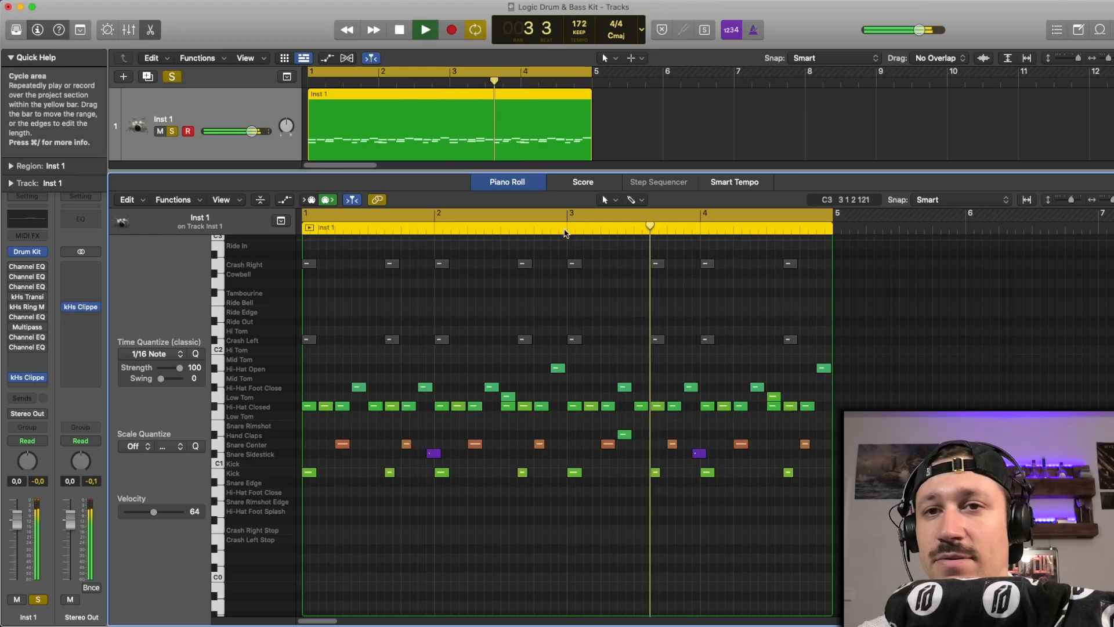
{"action": "key", "text": "space"}
{"action": "key", "text": "Return"}
{"action": "key", "text": "space"}
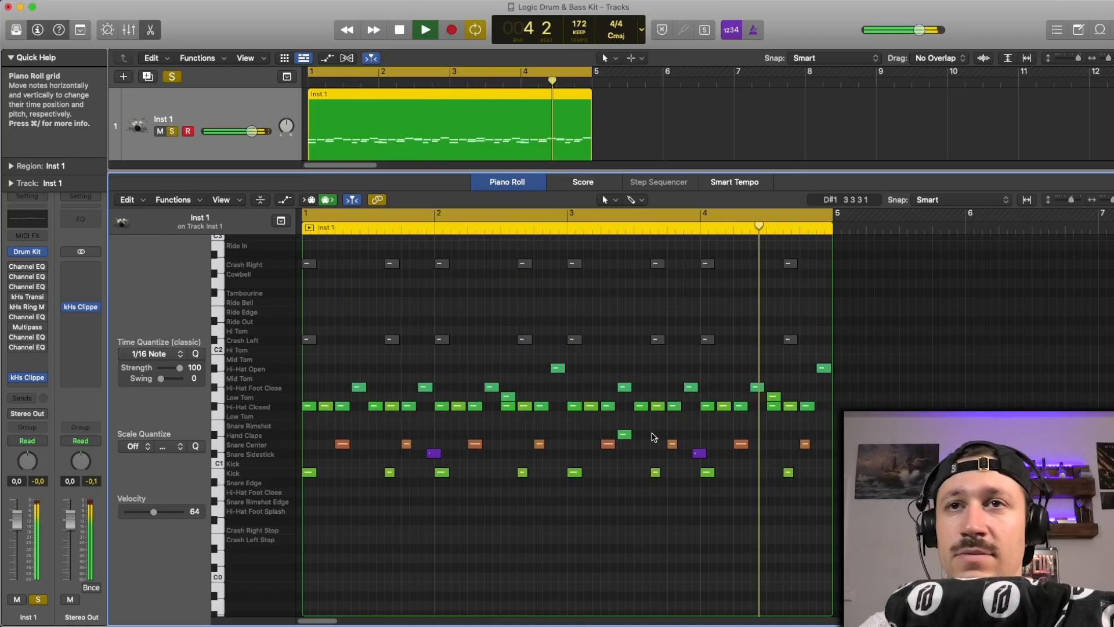
{"action": "key", "text": "space"}
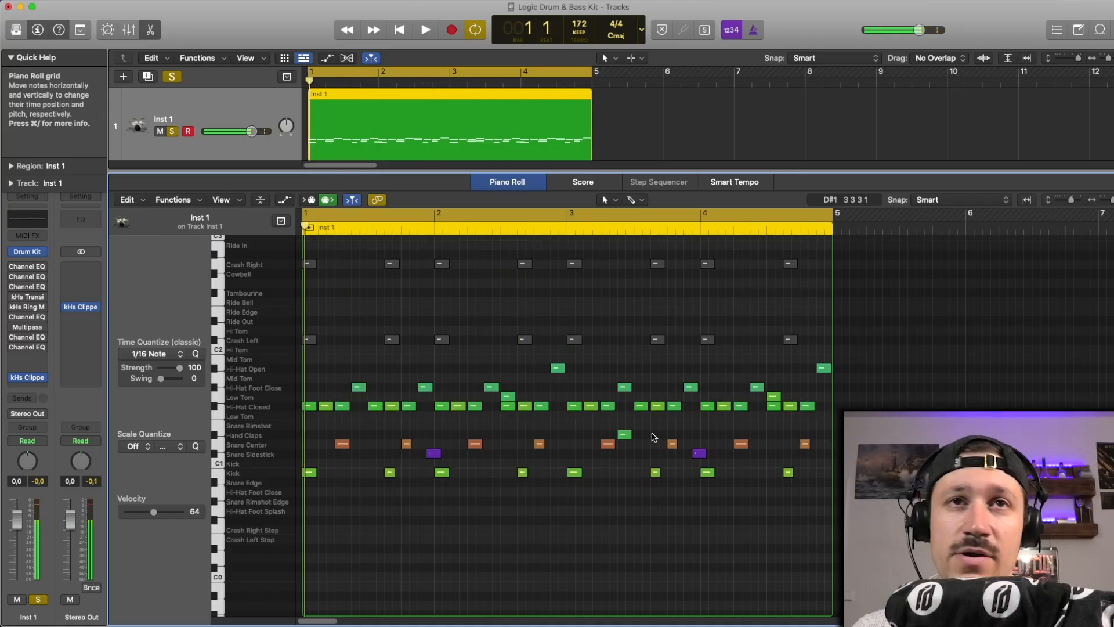
Select all Crash Left and Crash Right notes across the four bars and unmute them
{"action": "scroll", "coordinate": [766, 513], "scroll_direction": "up", "scroll_amount": 1}
{"action": "scroll", "coordinate": [768, 316], "scroll_direction": "up", "scroll_amount": 1}
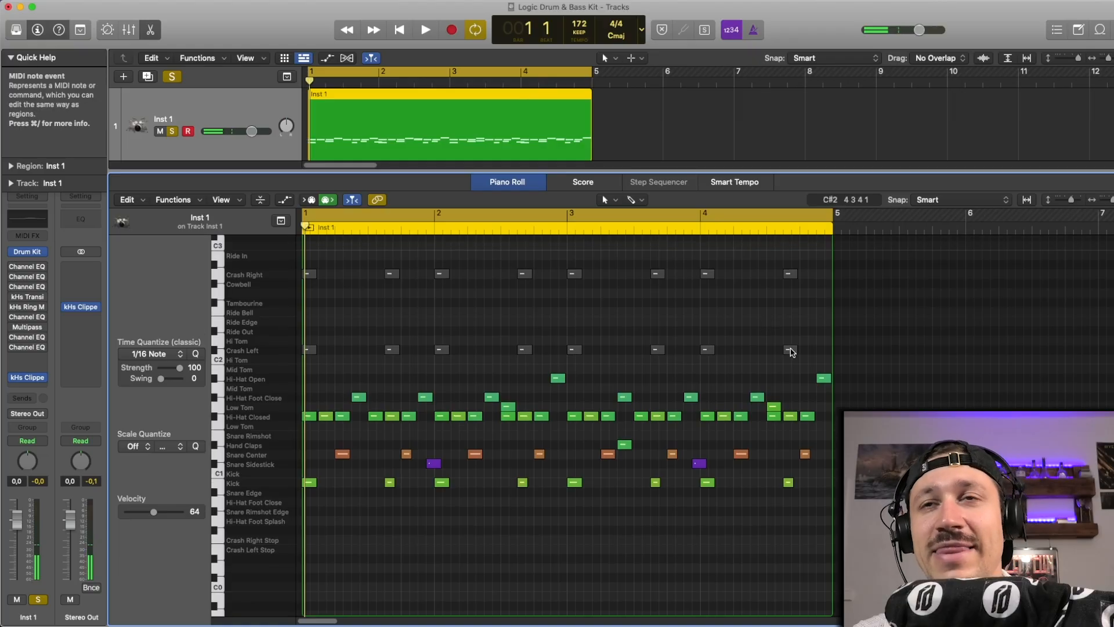
{"action": "left_click_drag", "start_coordinate": [808, 352], "coordinate": [311, 271]}
{"action": "left_click", "coordinate": [320, 285]}
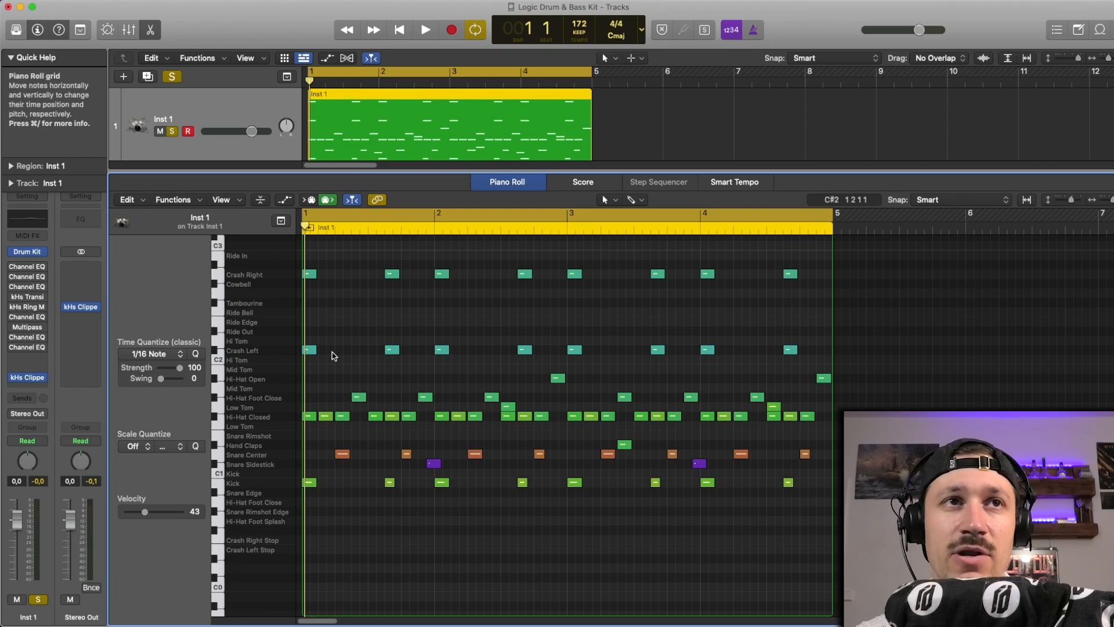
Audition the Crash Left and Crash Right notes on the first beat of bar 1
{"action": "left_click", "coordinate": [308, 350]}
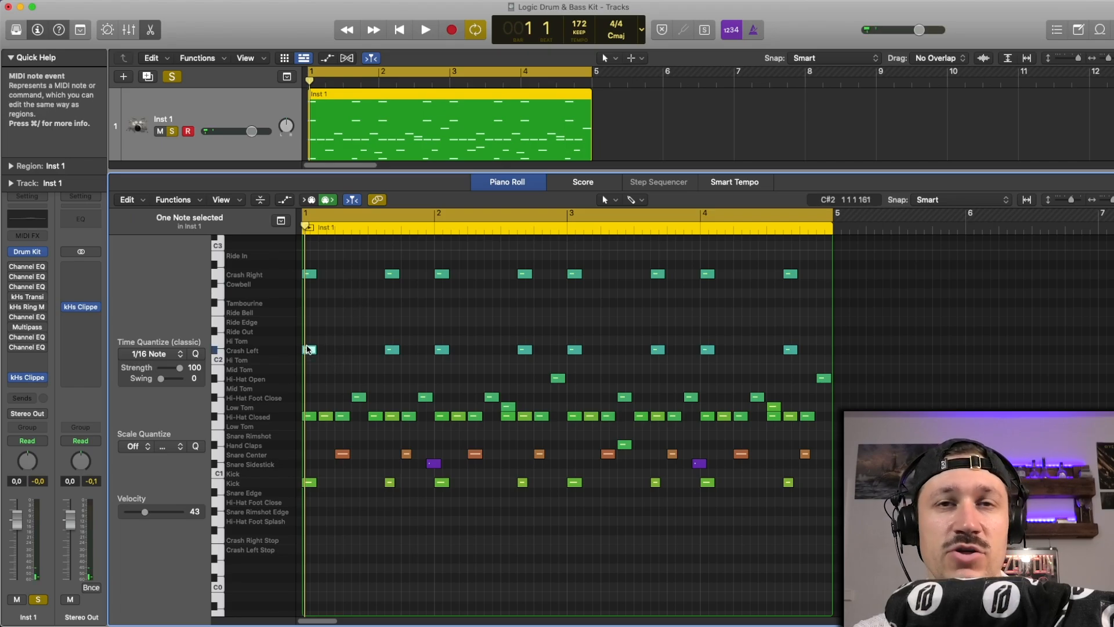
{"action": "left_click", "coordinate": [307, 275]}
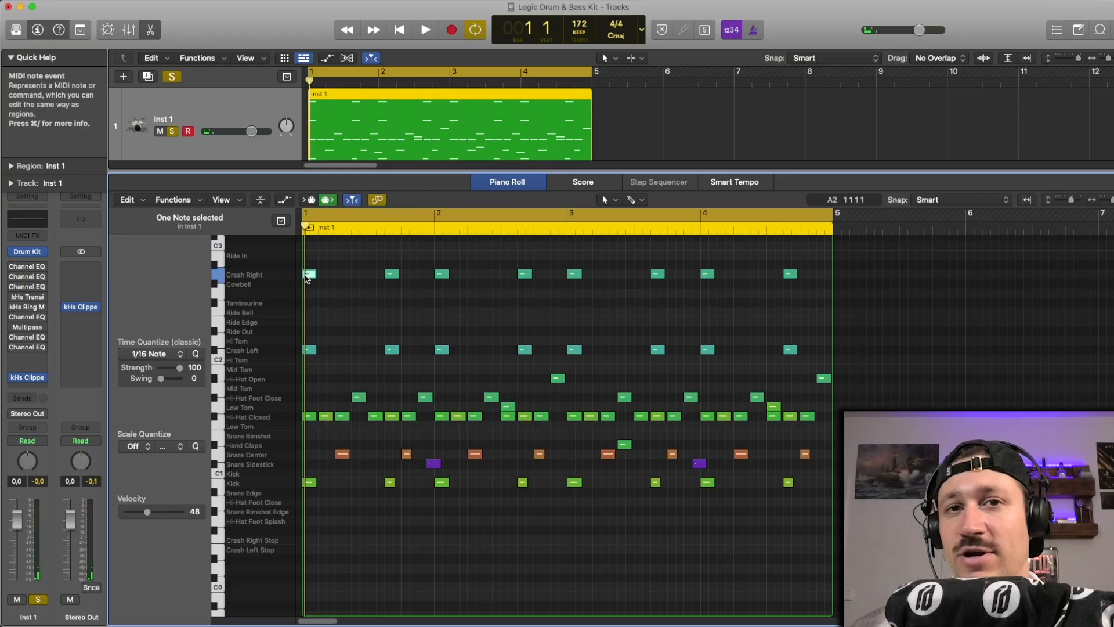
{"action": "left_click", "coordinate": [340, 286]}
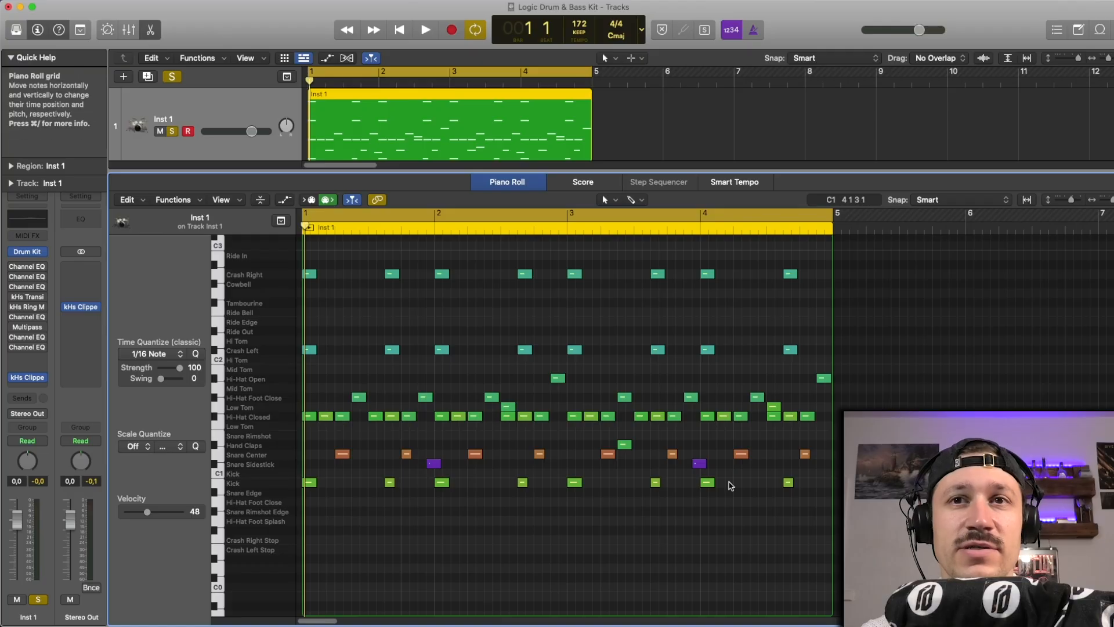
Mute every note below the crash lanes, play the crashes alone, and unmute the notes again
{"action": "left_click_drag", "start_coordinate": [877, 513], "coordinate": [277, 370]}
{"action": "key", "text": "ctrl+m"}
{"action": "key", "text": "space"}
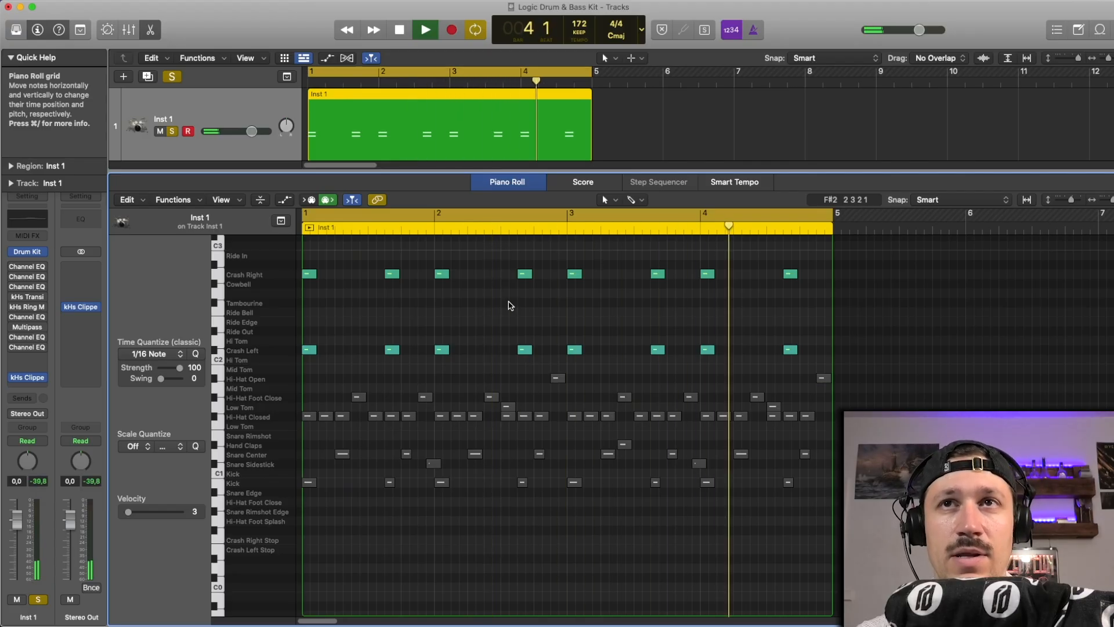
{"action": "key", "text": "space"}
{"action": "key", "text": "ctrl+m"}
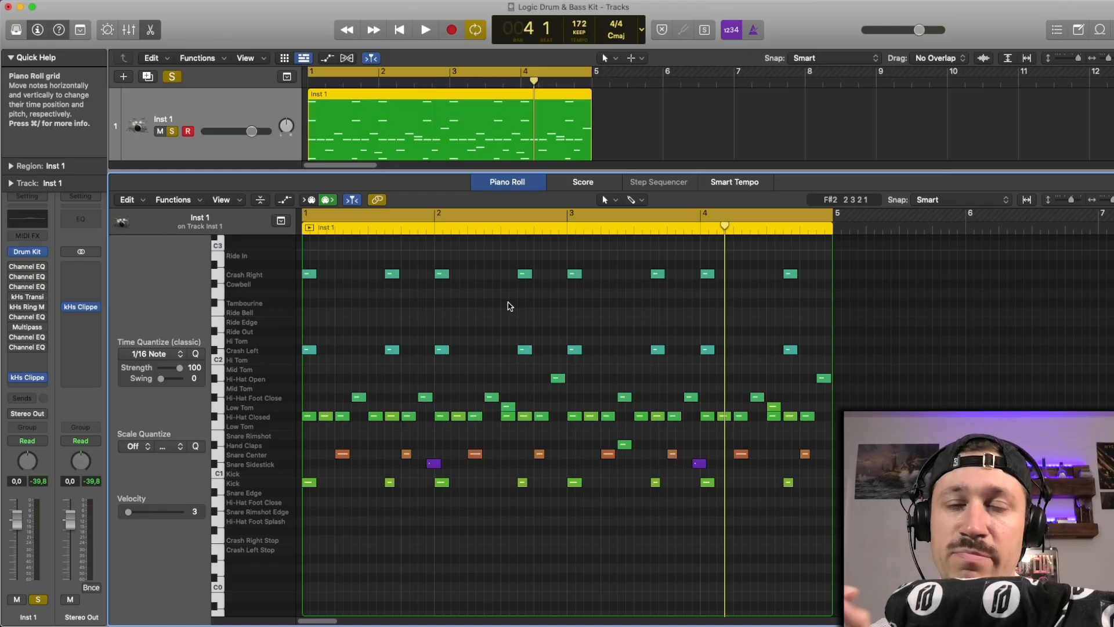
Play the complete four-bar beat with the crashes included, and close the Piano Roll
{"action": "key", "text": "space"}
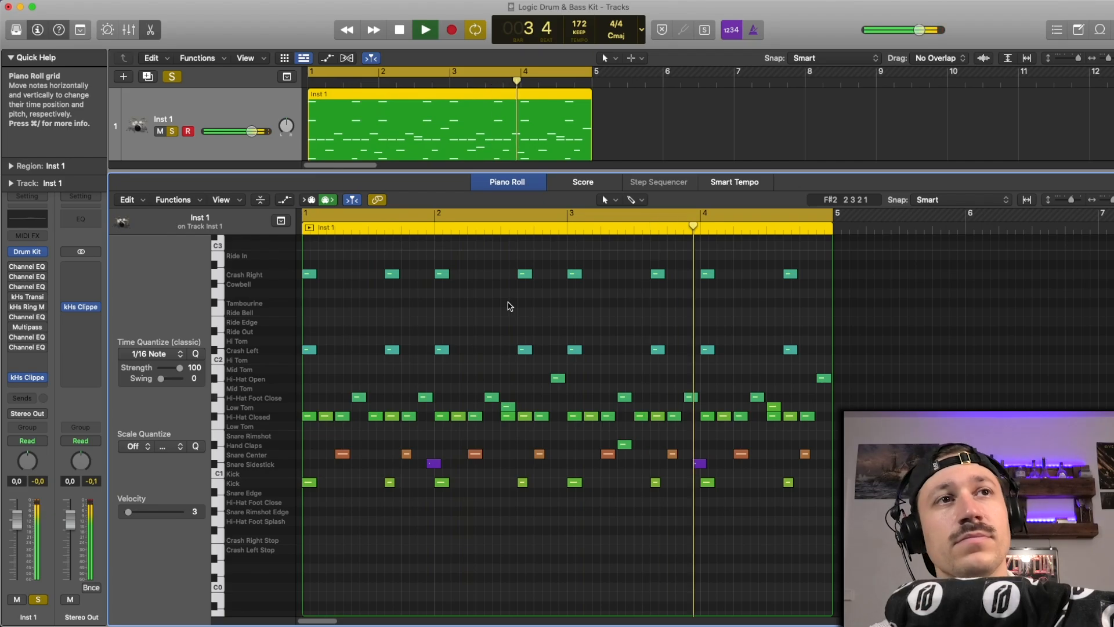
{"action": "key", "text": "space"}
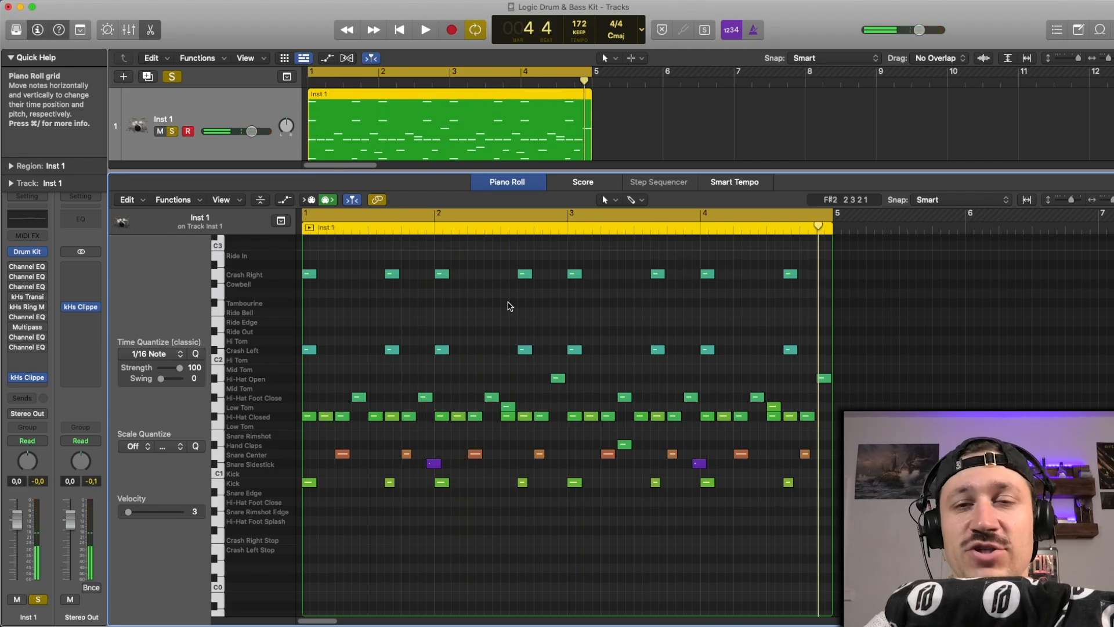
{"action": "left_click", "coordinate": [526, 184]}
{"action": "left_click", "coordinate": [549, 316]}
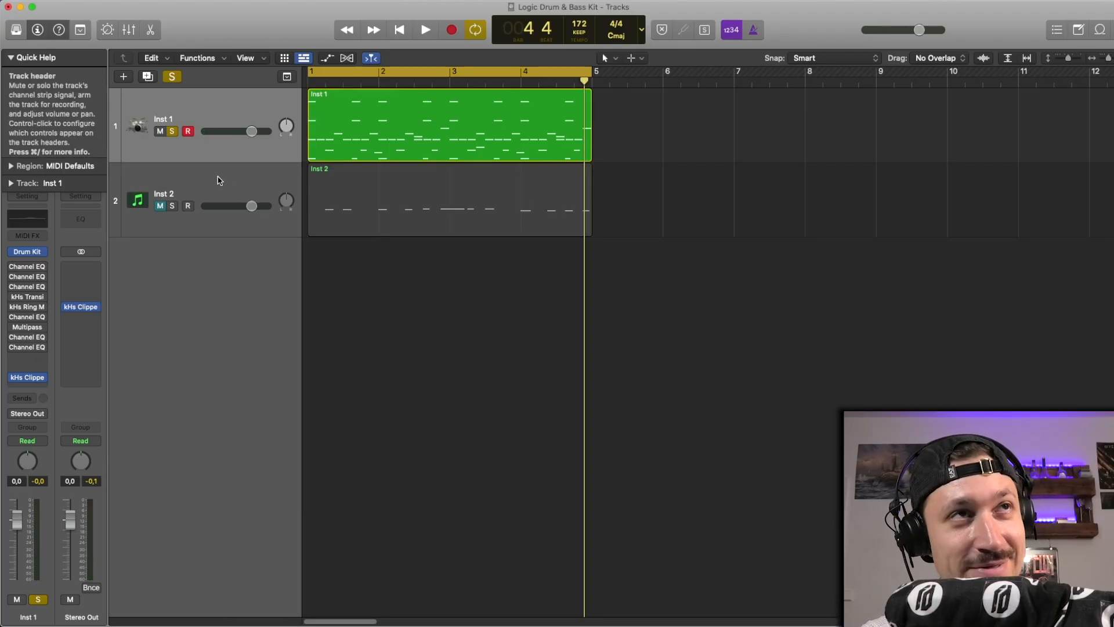
Turn off the Inst 1 solo, play the drums together with the unmuted Inst 2 track, and mute Inst 2 again
{"action": "key", "text": "s"}
{"action": "key", "text": "space"}
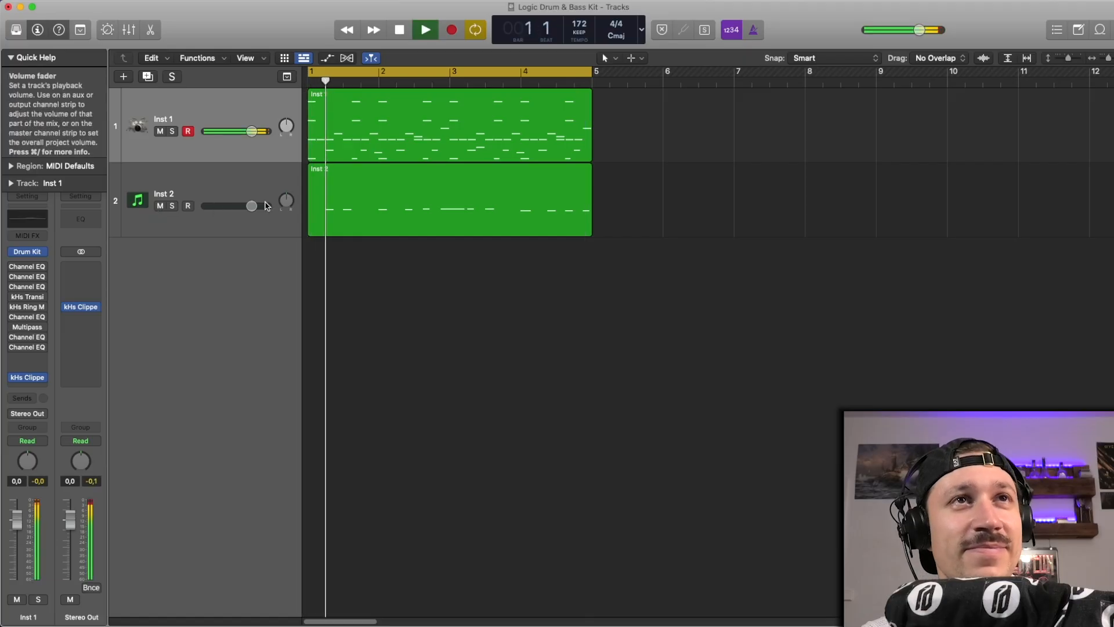
{"action": "left_click", "coordinate": [160, 207]}
{"action": "key", "text": "space"}
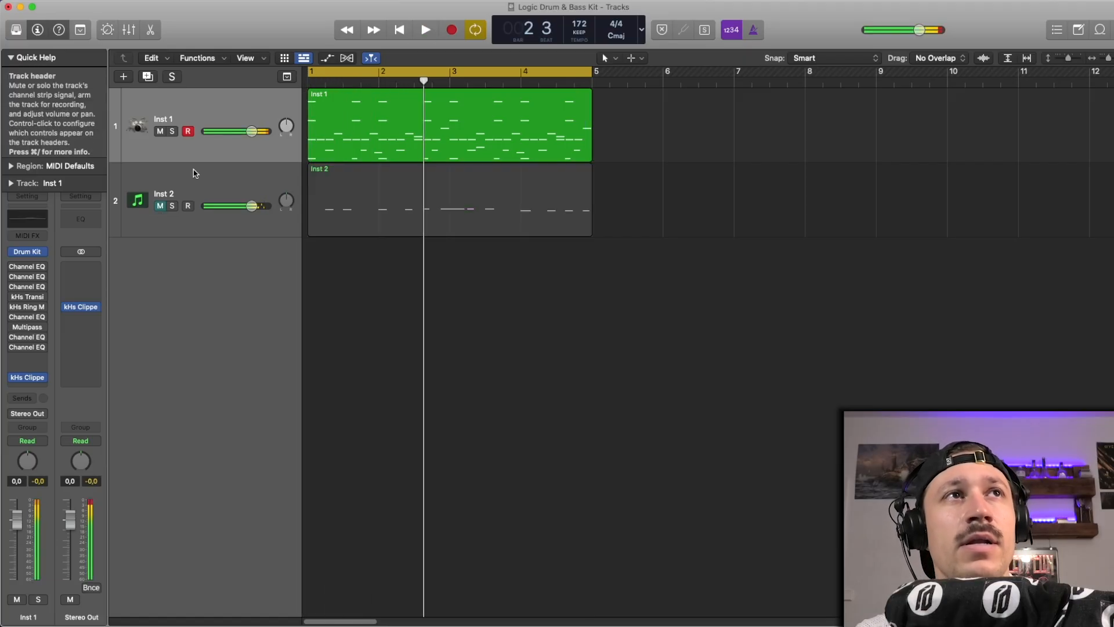
Solo the Inst 1 track and open its region in the Piano Roll to play the drum beat
{"action": "left_click", "coordinate": [209, 118]}
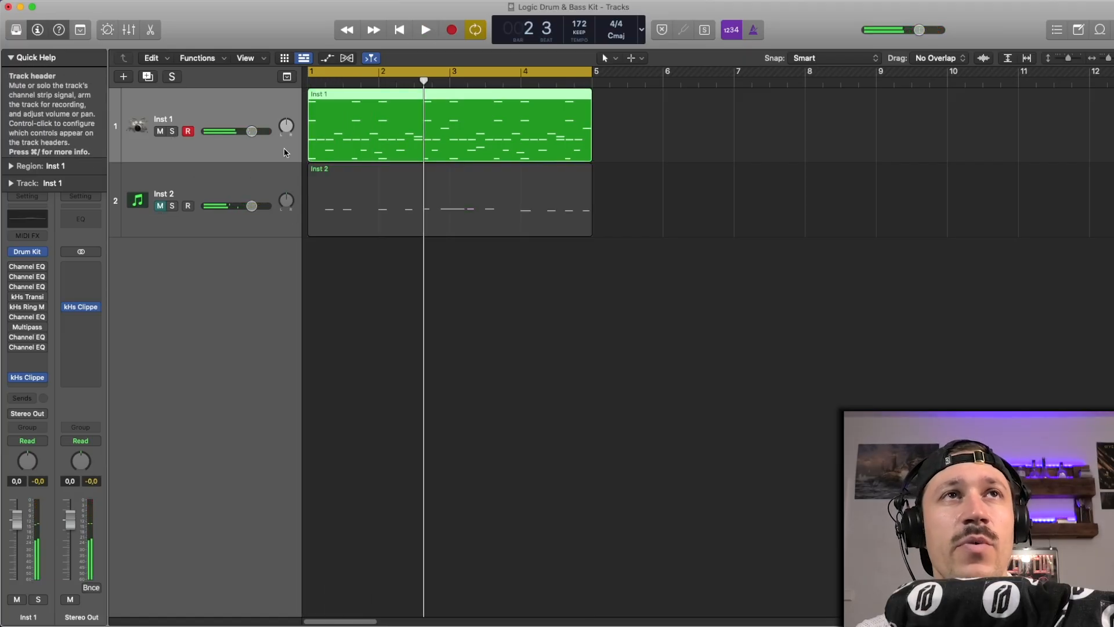
{"action": "left_click", "coordinate": [172, 132]}
{"action": "double_click", "coordinate": [322, 138]}
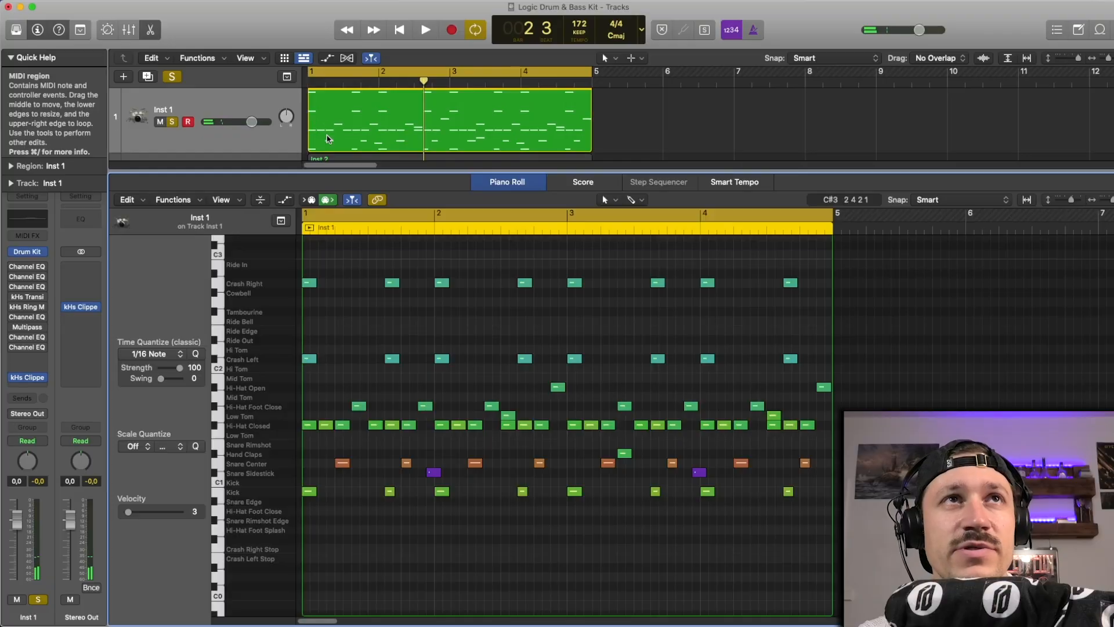
{"action": "key", "text": "space"}
{"action": "key", "text": "space"}
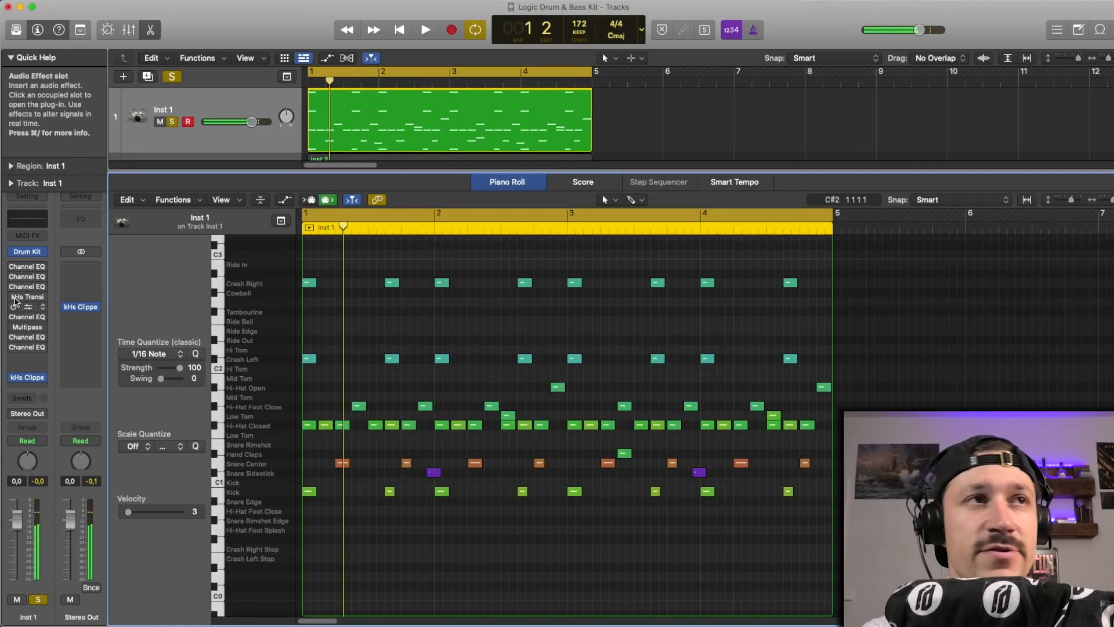
Open the Drum Kit instrument of Inst 1 and display the kick drum's options
{"action": "left_click", "coordinate": [27, 251]}
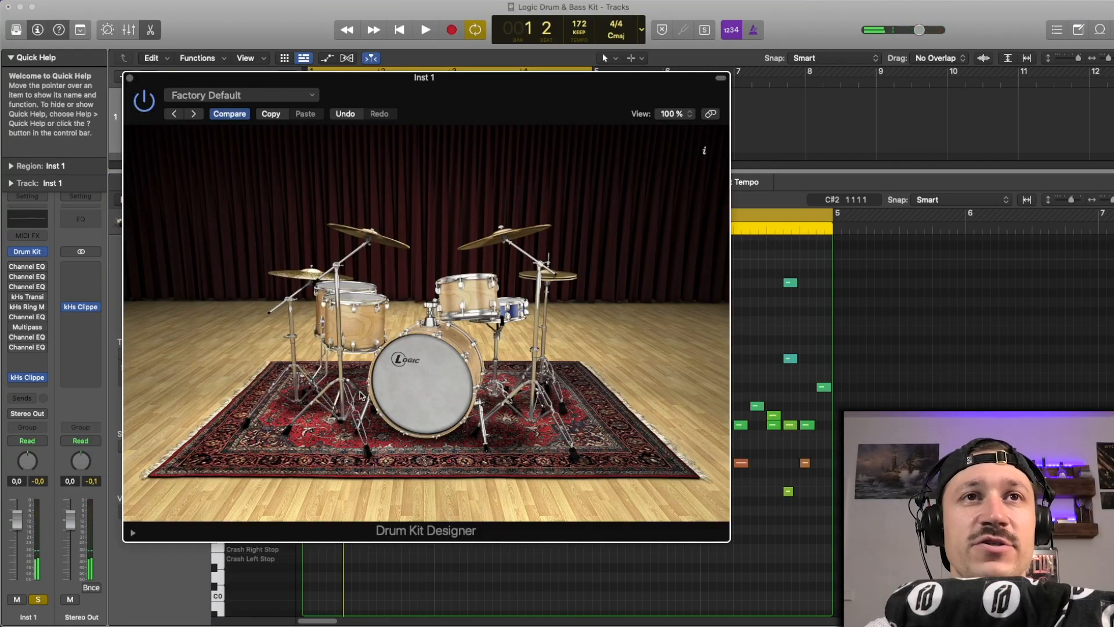
{"action": "left_click", "coordinate": [415, 387]}
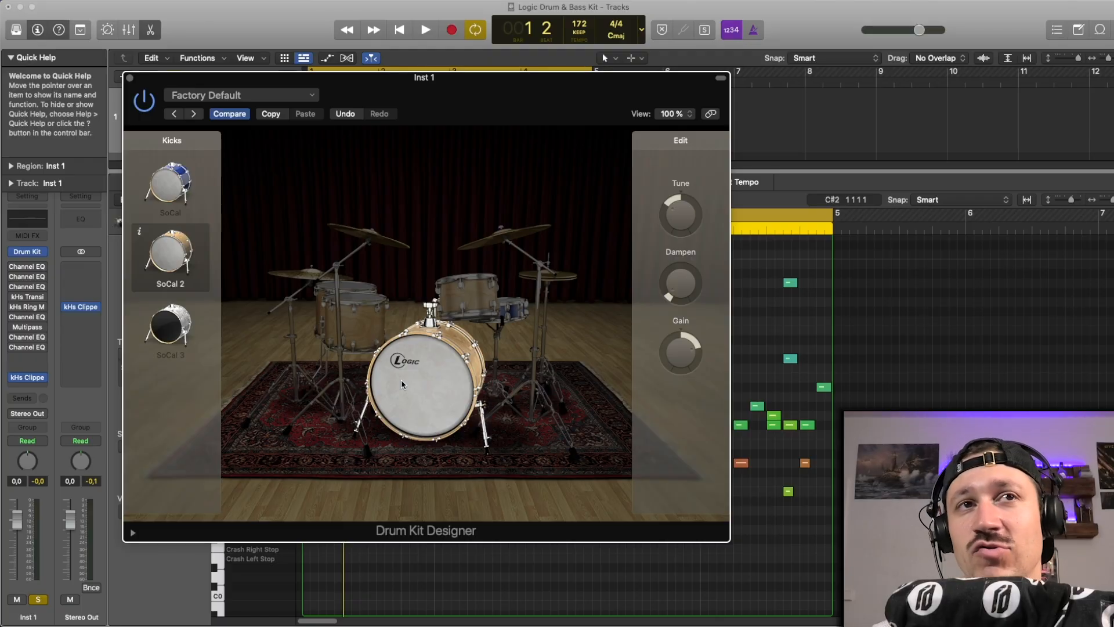
Examine the gain of the kick, then display and check the edit settings of the snare, hi-hat and toms
{"action": "mouse_move", "coordinate": [676, 354]}
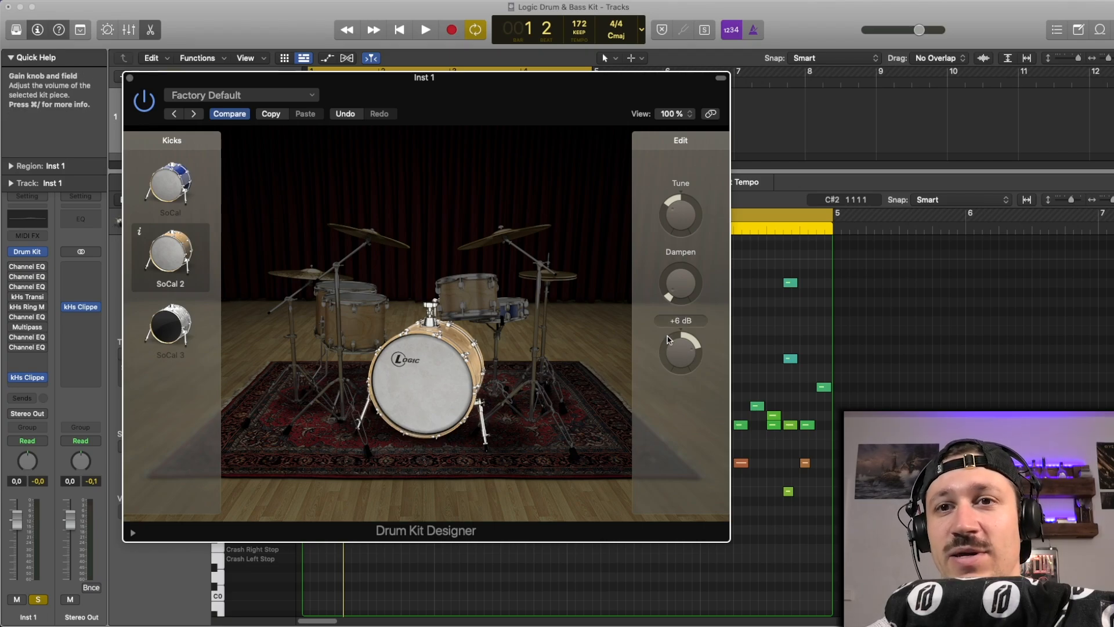
{"action": "left_click", "coordinate": [511, 308]}
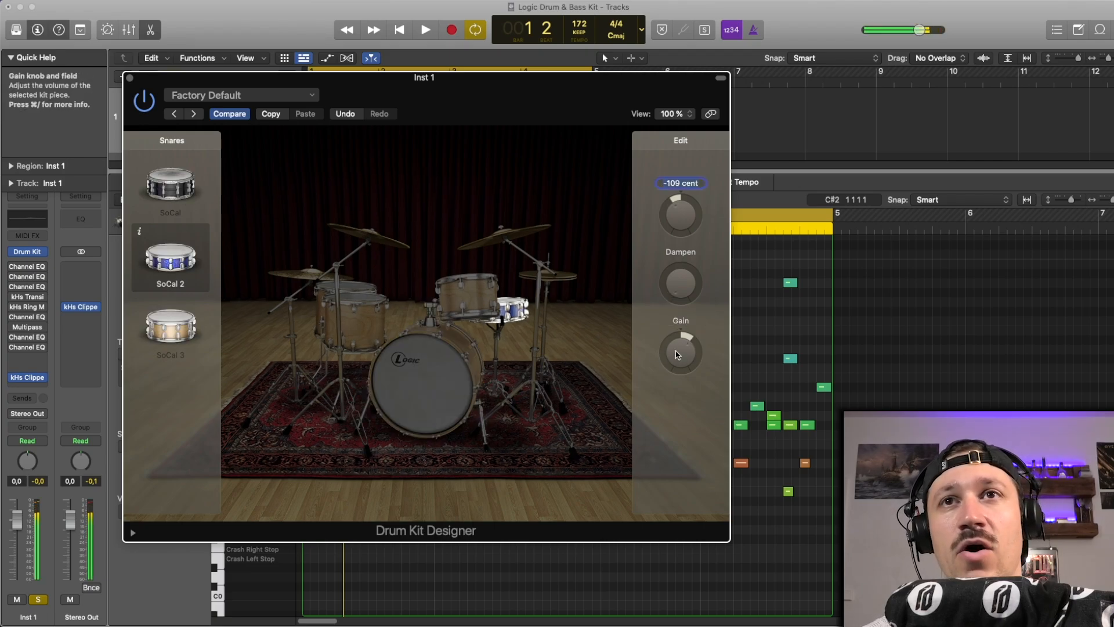
{"action": "mouse_move", "coordinate": [677, 364]}
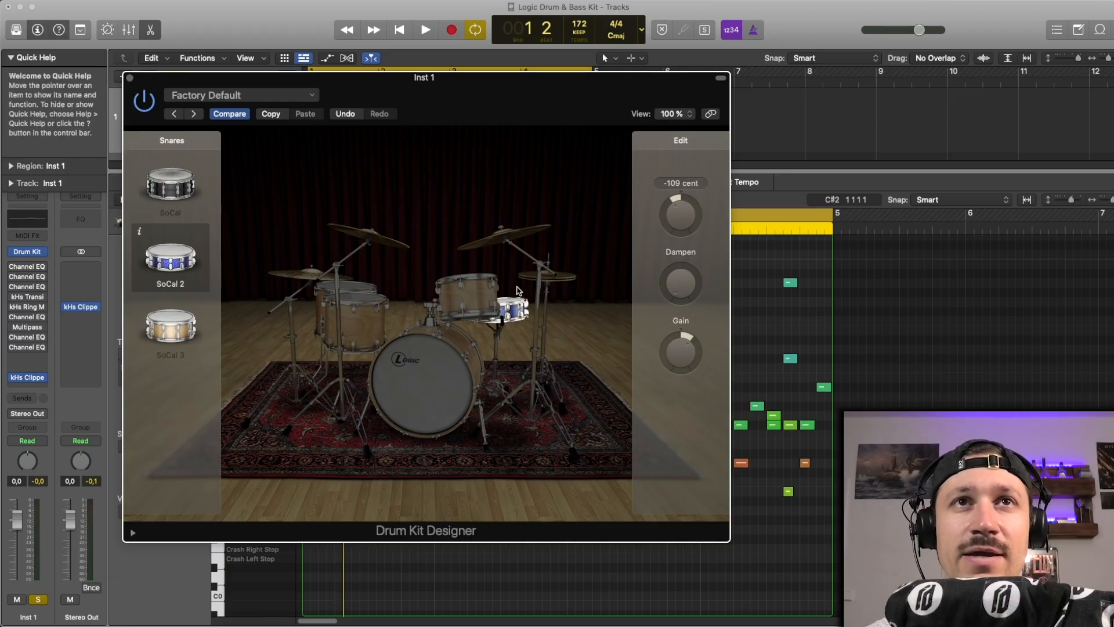
{"action": "left_click", "coordinate": [551, 276]}
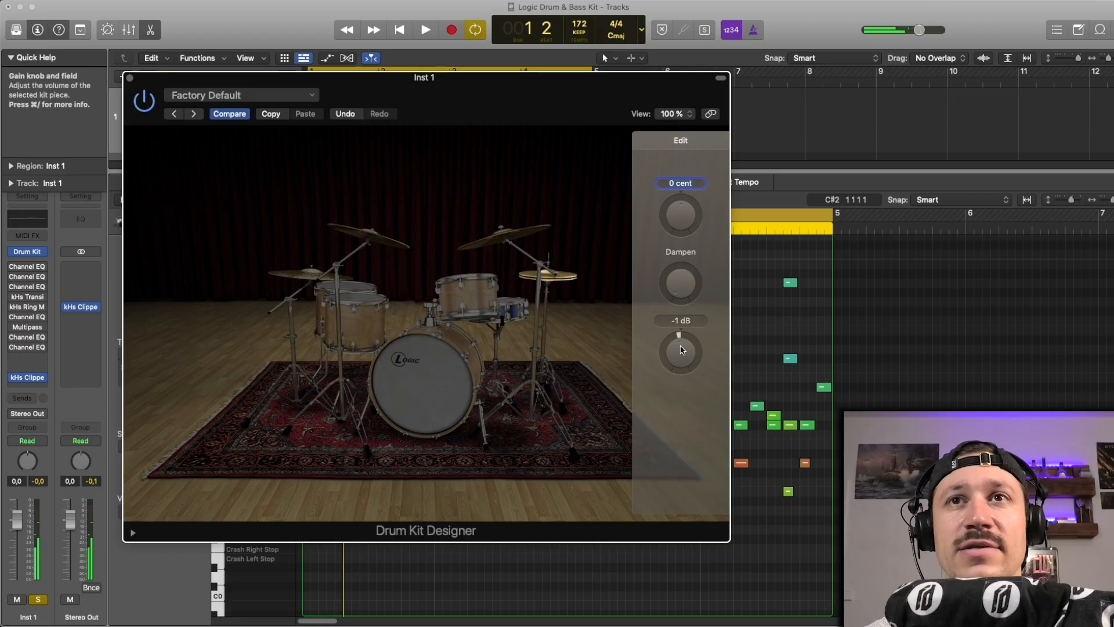
{"action": "left_click", "coordinate": [356, 324]}
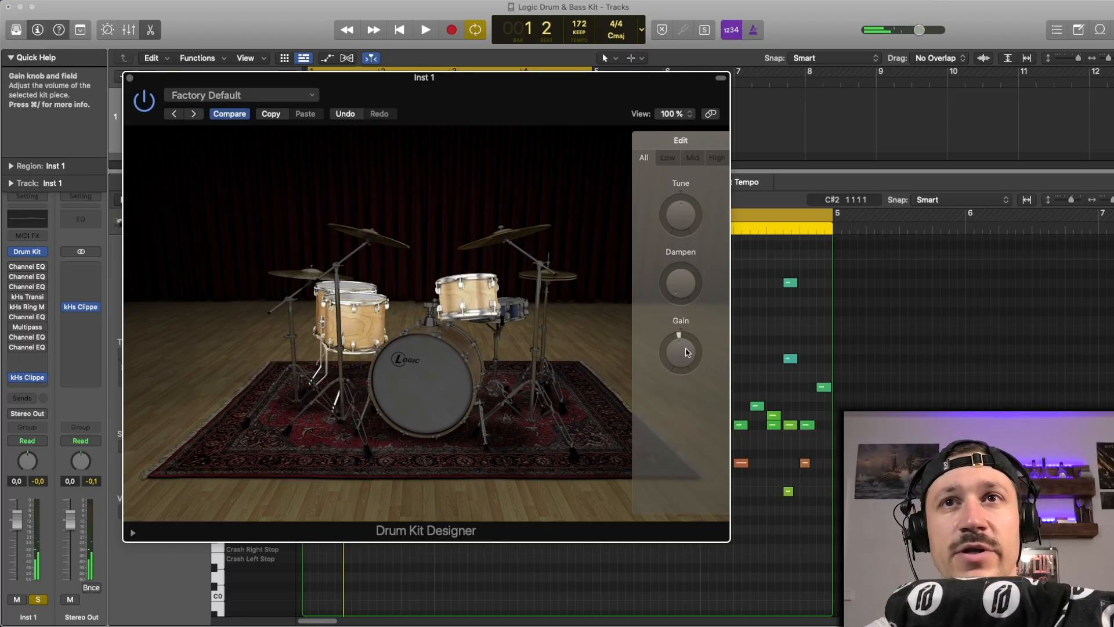
Audition the SoCal 2 kick and snare alternately in the kit, and close the Drum Kit Designer window
{"action": "left_click", "coordinate": [426, 351]}
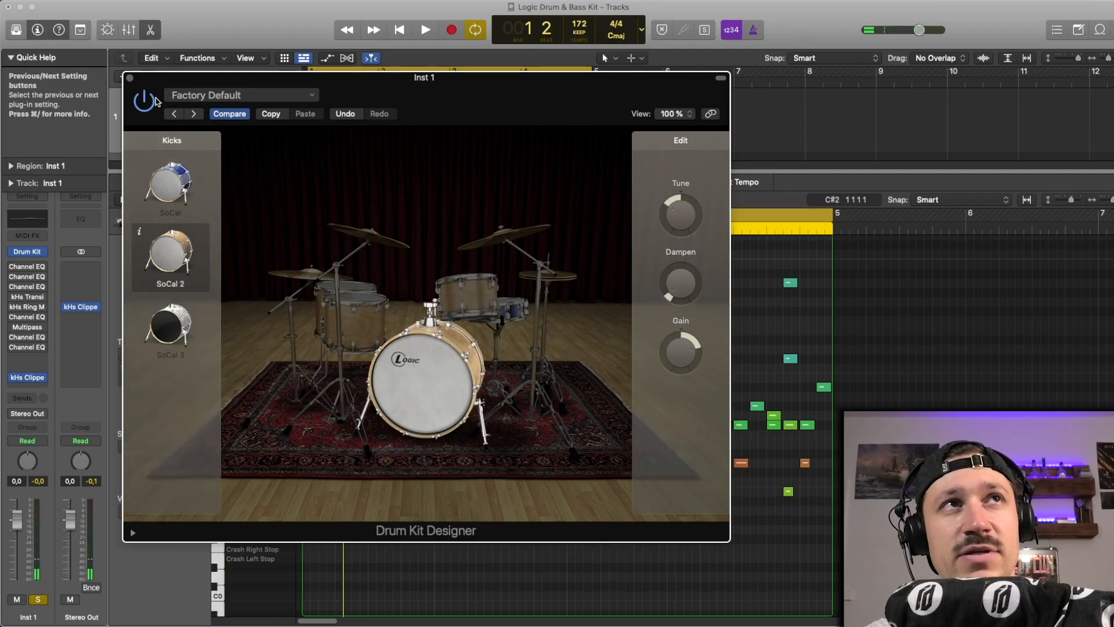
{"action": "left_click", "coordinate": [516, 321]}
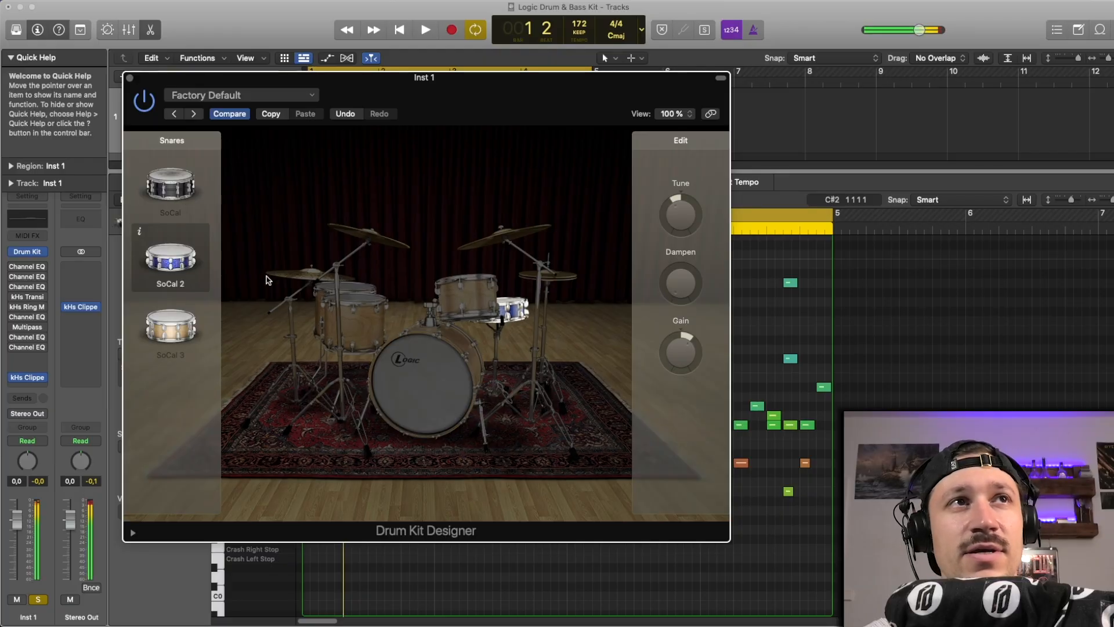
{"action": "left_click", "coordinate": [428, 401]}
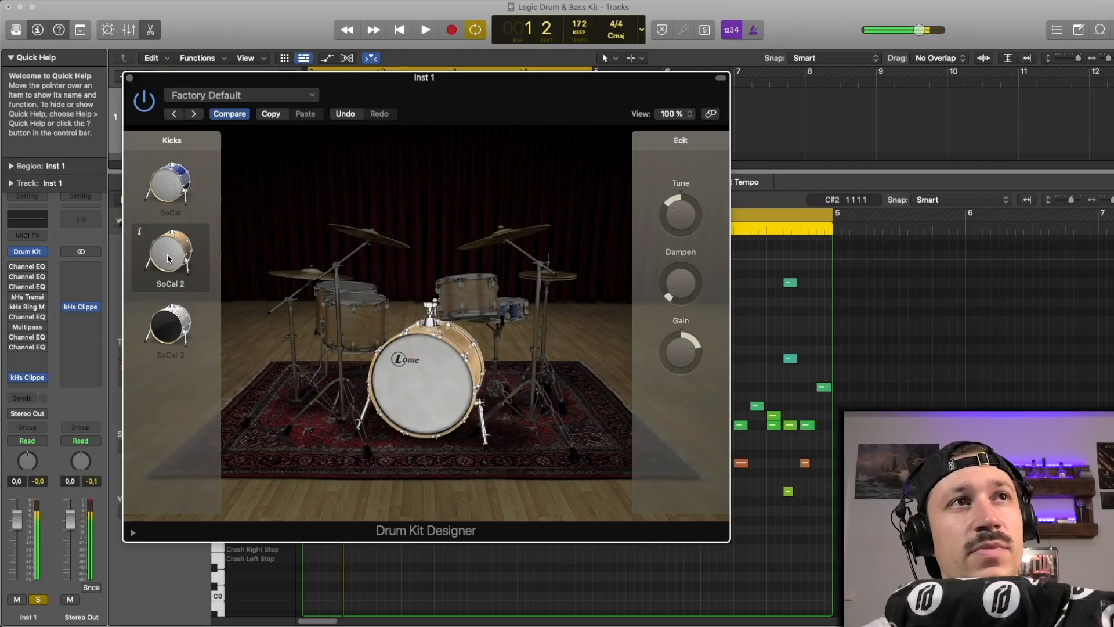
{"action": "left_click", "coordinate": [522, 315]}
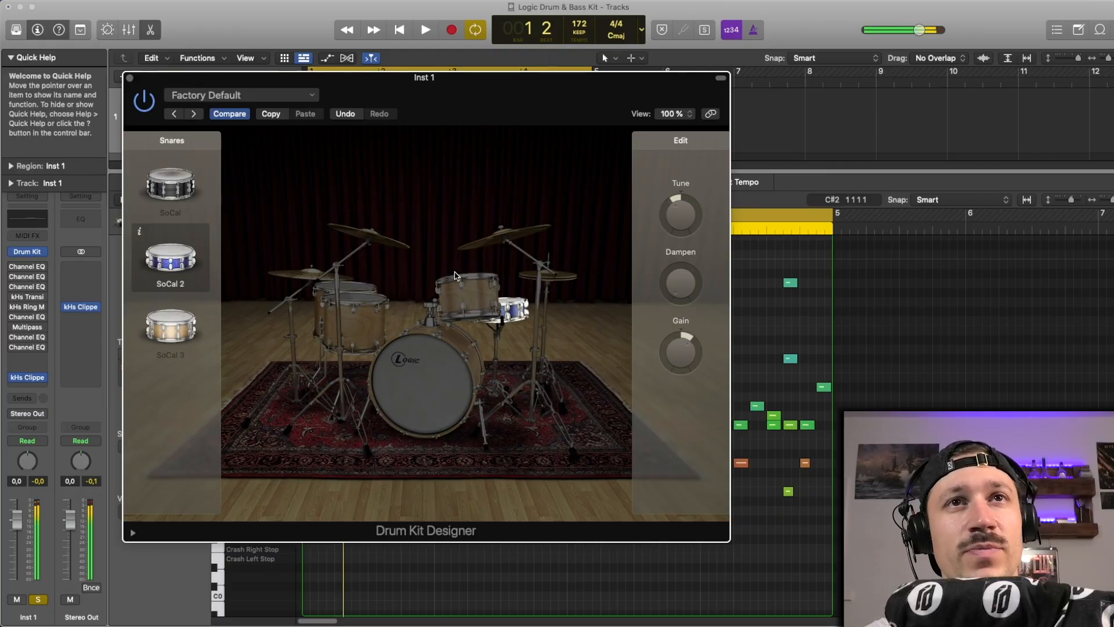
{"action": "mouse_move", "coordinate": [681, 362]}
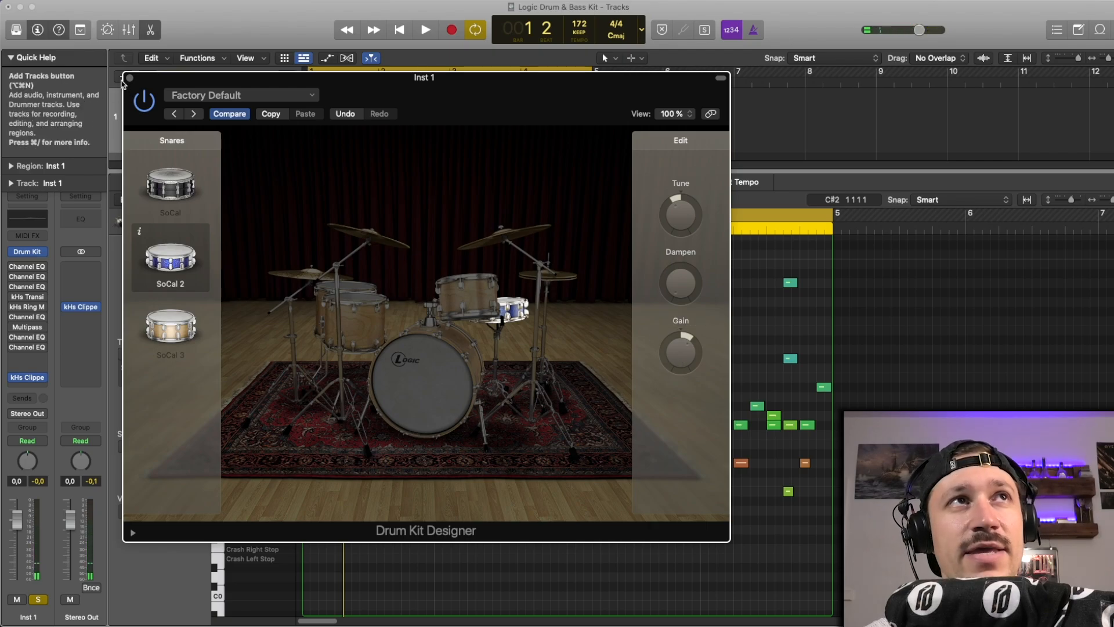
{"action": "left_click", "coordinate": [131, 78]}
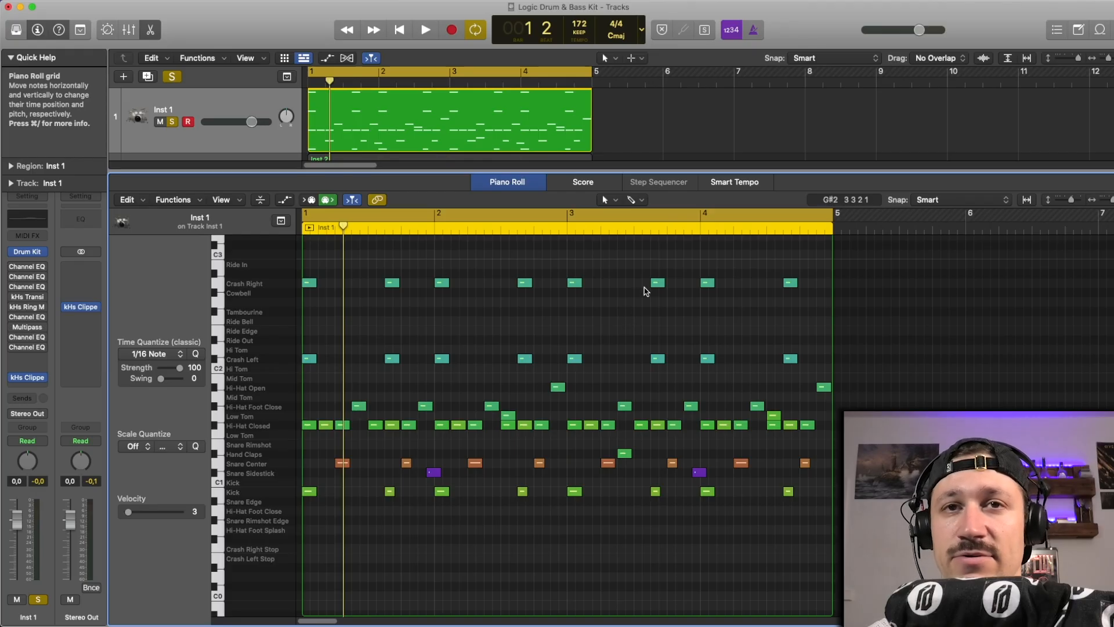
Play the drum beat from the Piano Roll, close the editor and deselect the Inst 1 region
{"action": "key", "text": "space"}
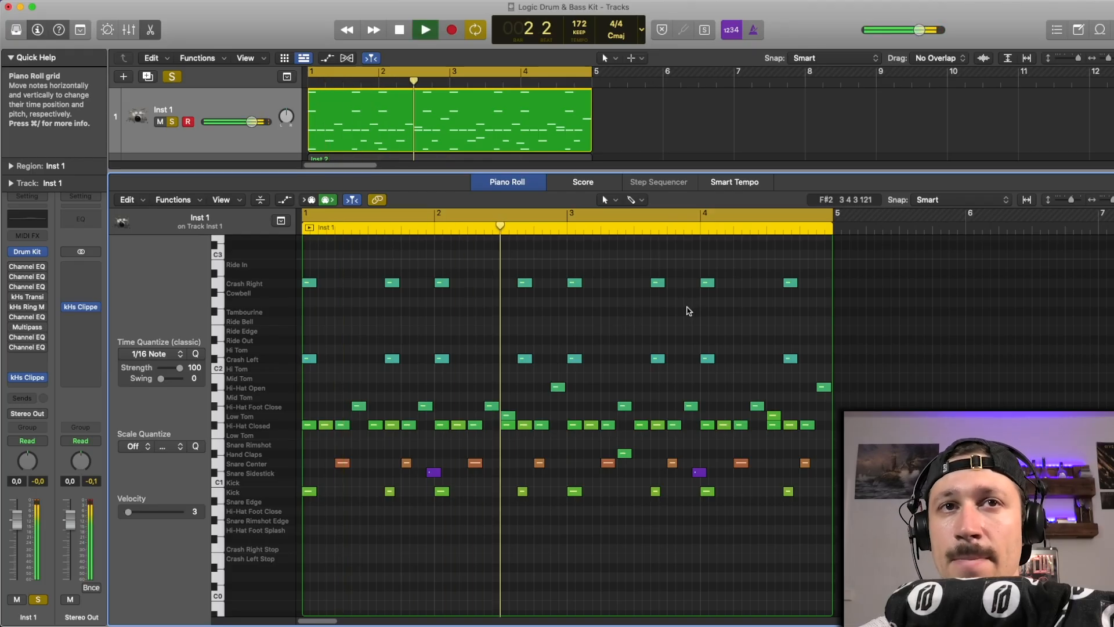
{"action": "key", "text": "space"}
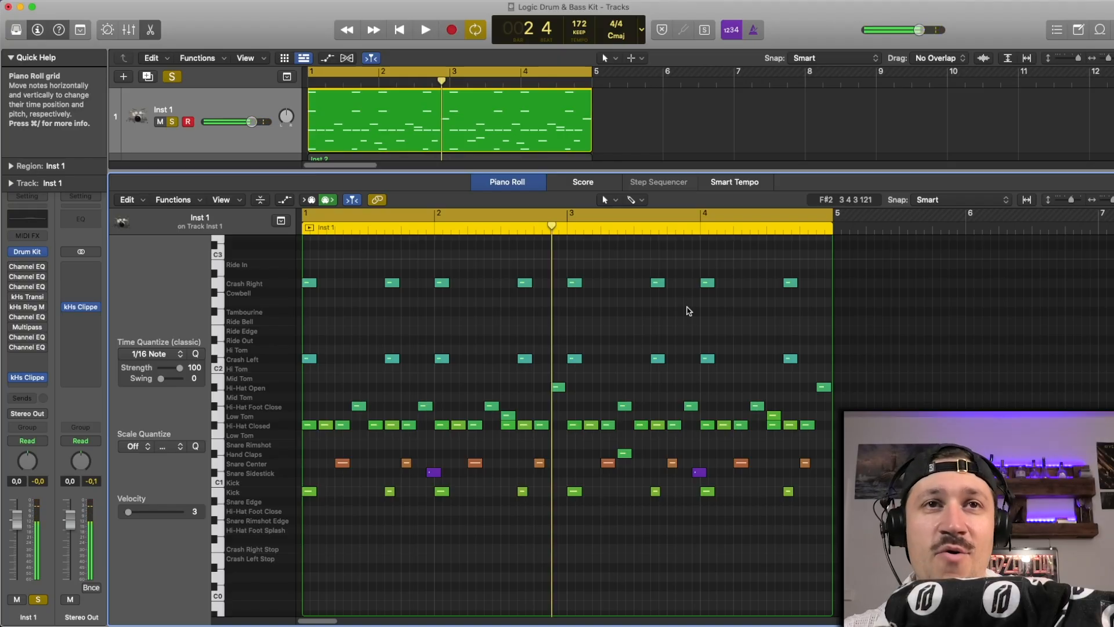
{"action": "left_click", "coordinate": [541, 182]}
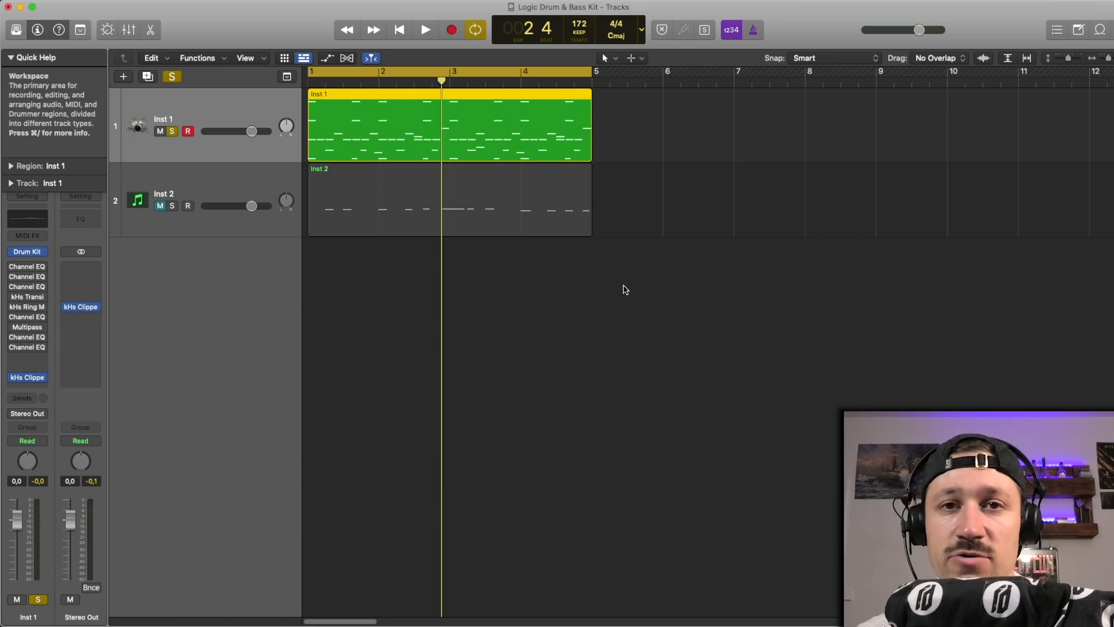
{"action": "left_click", "coordinate": [544, 336]}
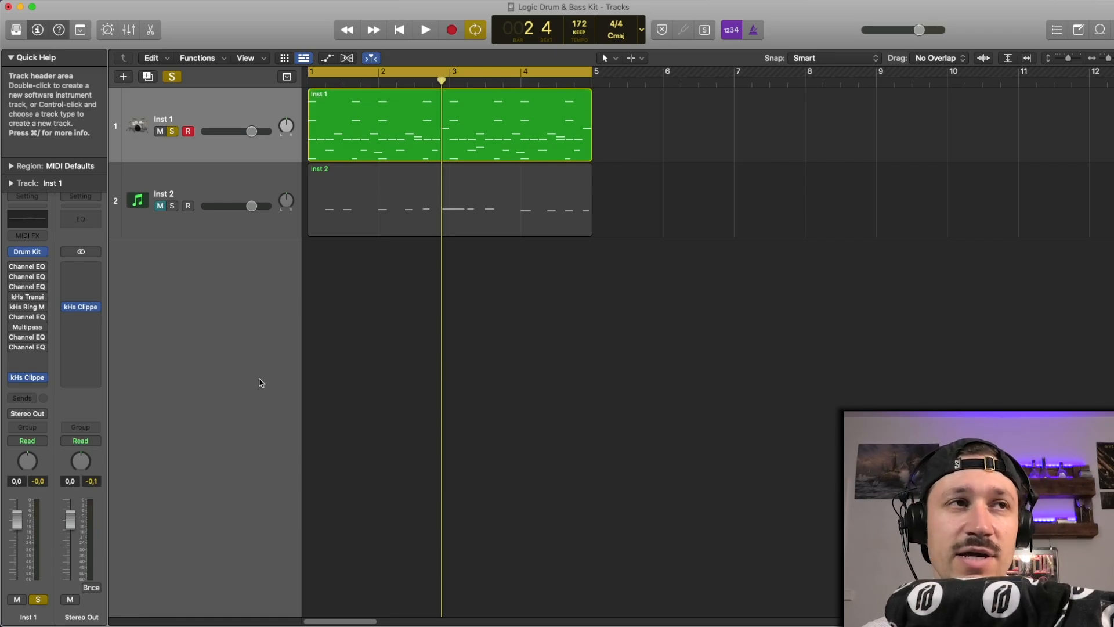
Check the first Channel EQ of Inst 1, close it and play the drums with that EQ bypassed
{"action": "left_click", "coordinate": [26, 271]}
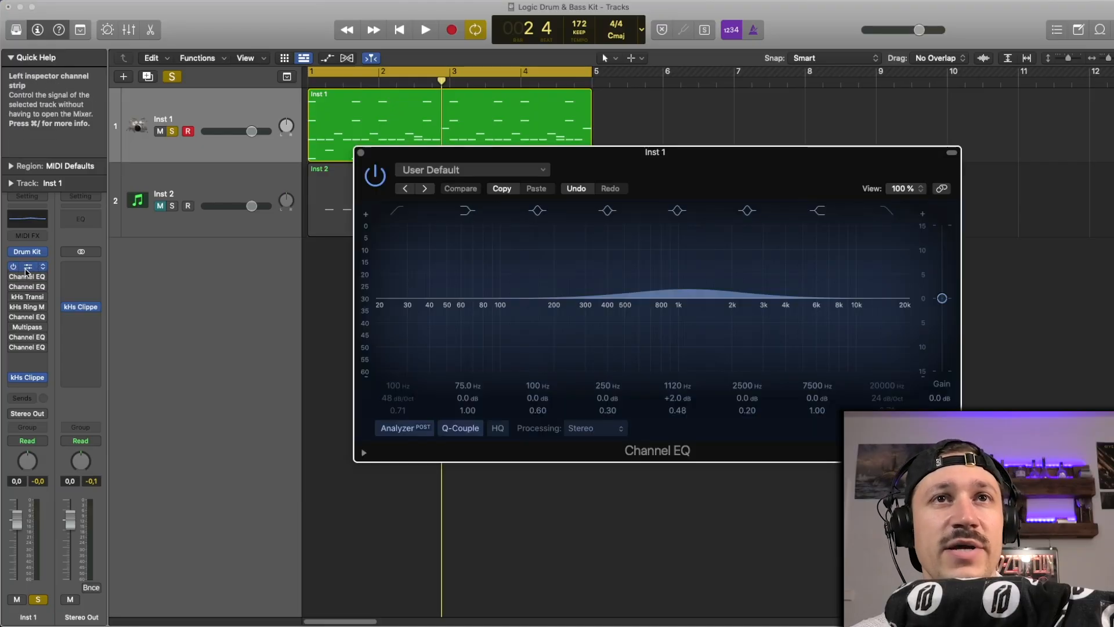
{"action": "left_click", "coordinate": [361, 152]}
{"action": "key", "text": "space"}
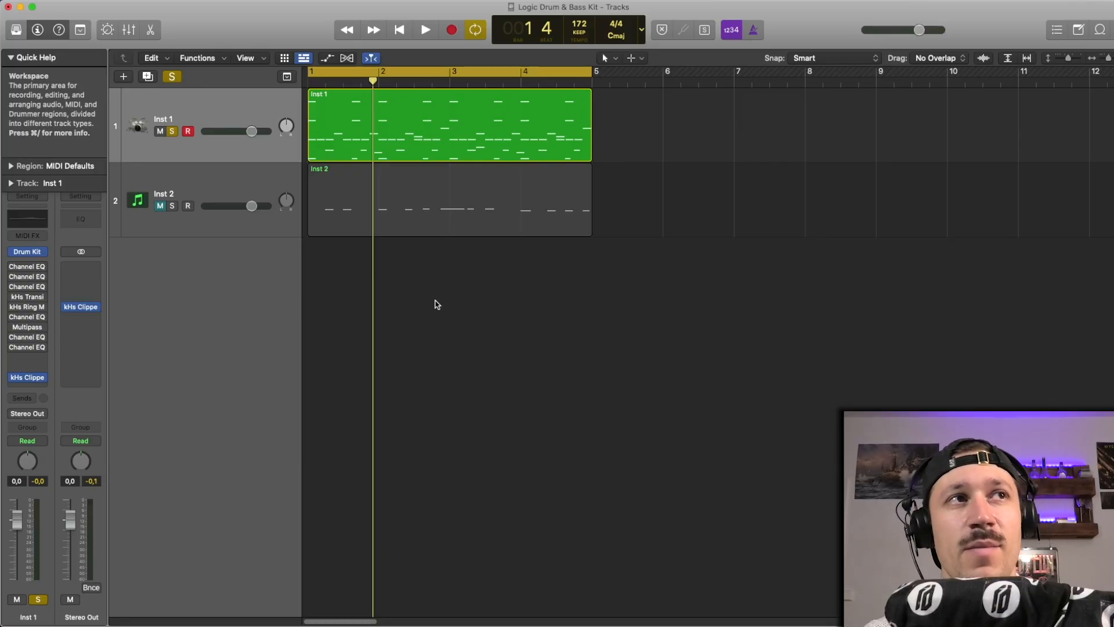
Turn on and open the first Channel EQ of Inst 1, and play the drums through it
{"action": "left_click", "coordinate": [28, 268]}
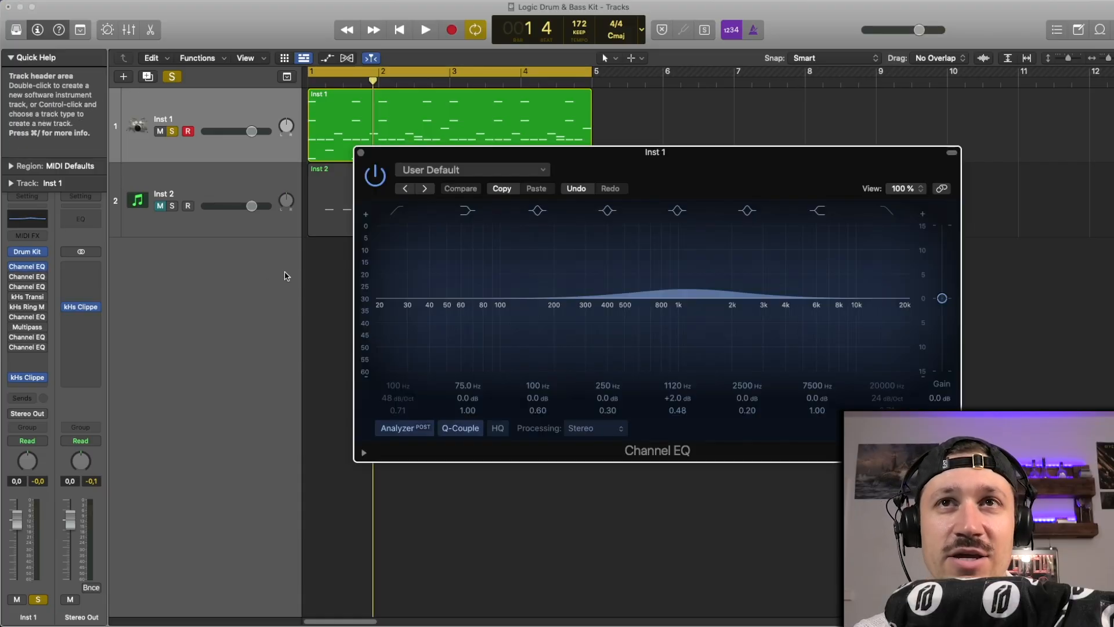
{"action": "key", "text": "space"}
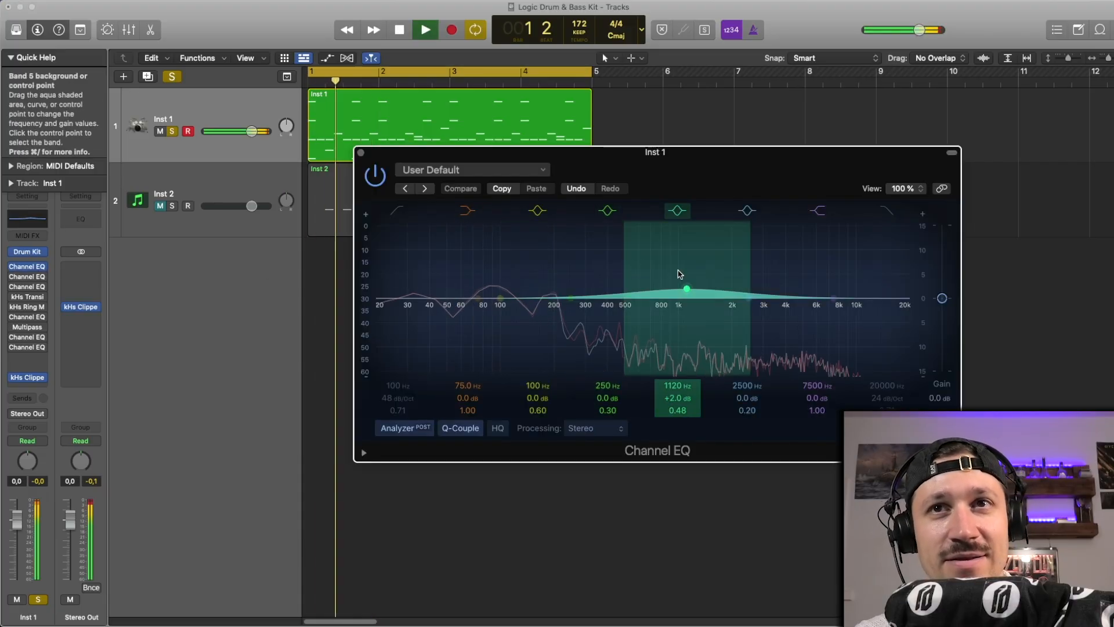
{"action": "key", "text": "space"}
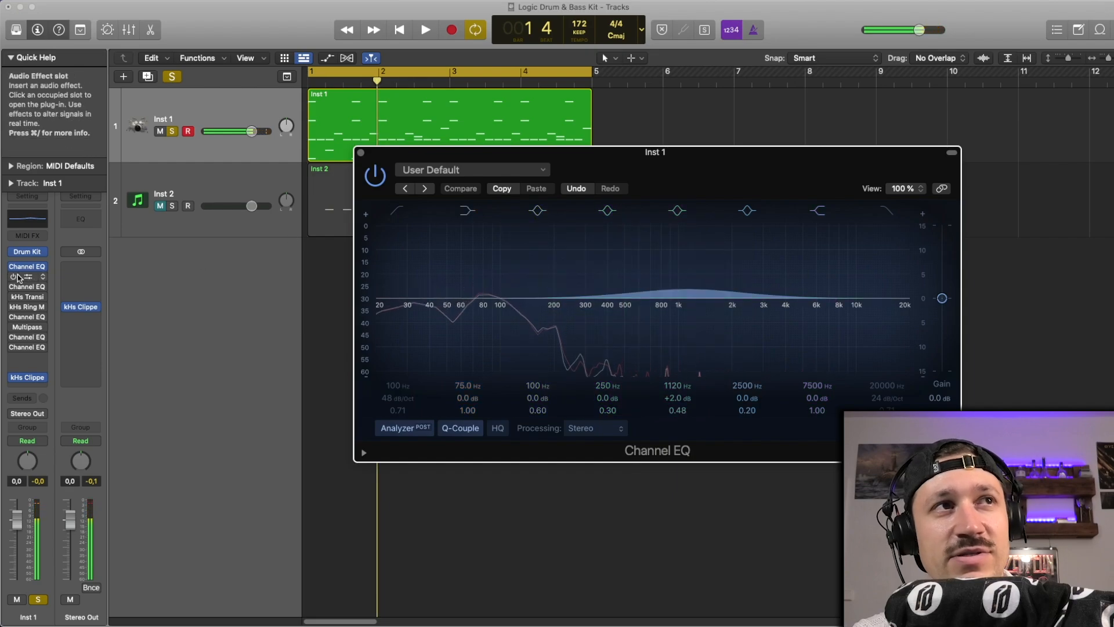
Turn on the second Channel EQ of Inst 1, play the drums through it, and close both EQ windows
{"action": "left_click", "coordinate": [29, 277]}
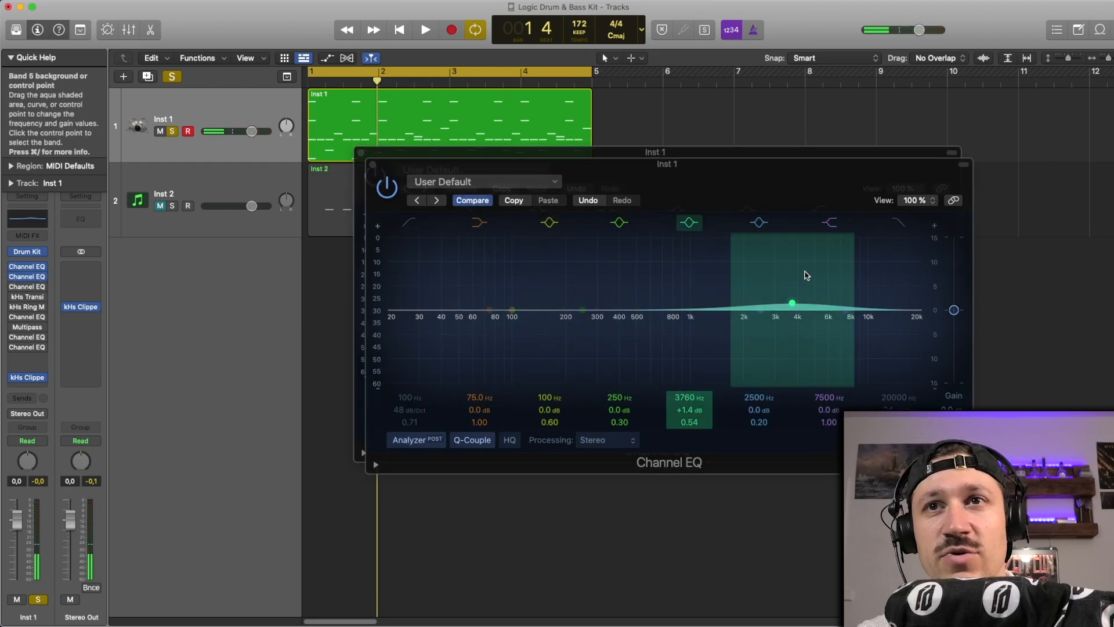
{"action": "left_click_drag", "start_coordinate": [763, 172], "coordinate": [678, 182]}
{"action": "key", "text": "space"}
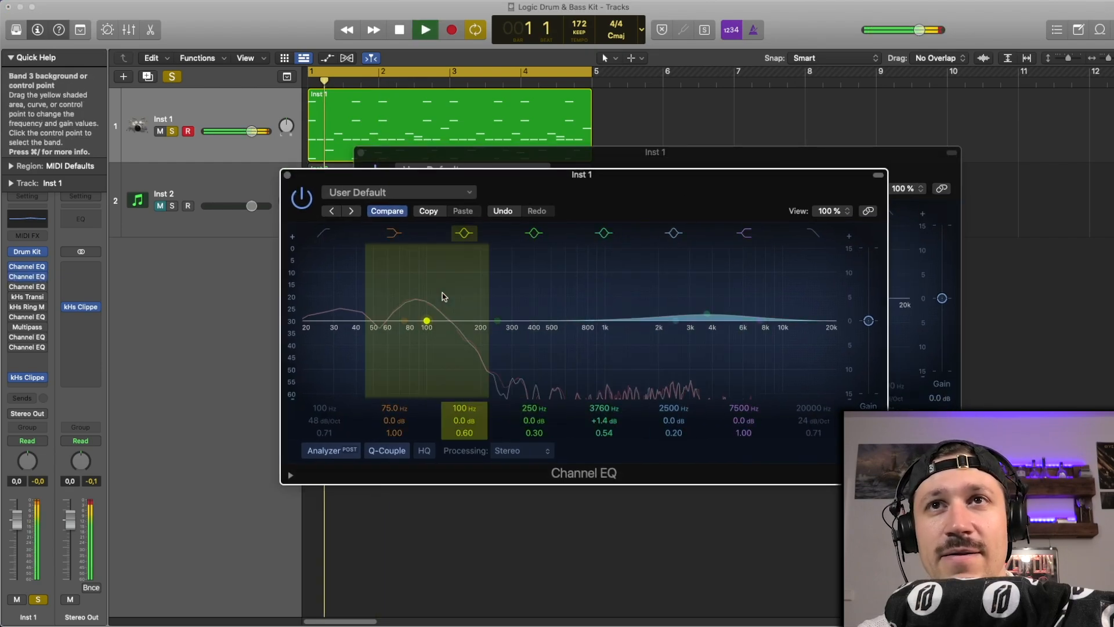
{"action": "left_click", "coordinate": [286, 175]}
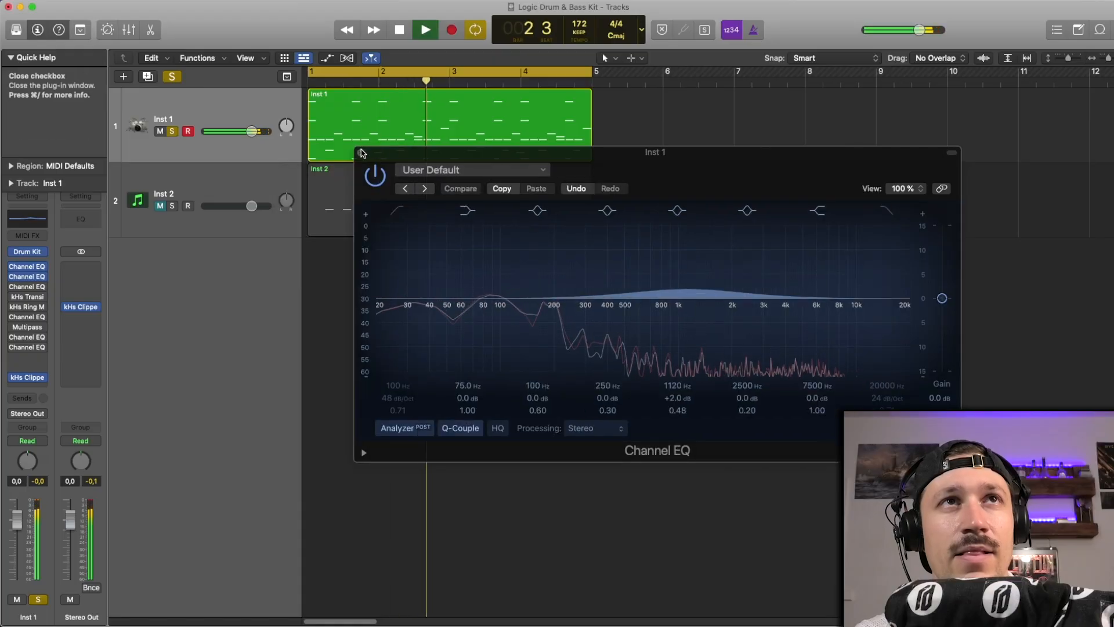
{"action": "left_click", "coordinate": [362, 153]}
{"action": "key", "text": "space"}
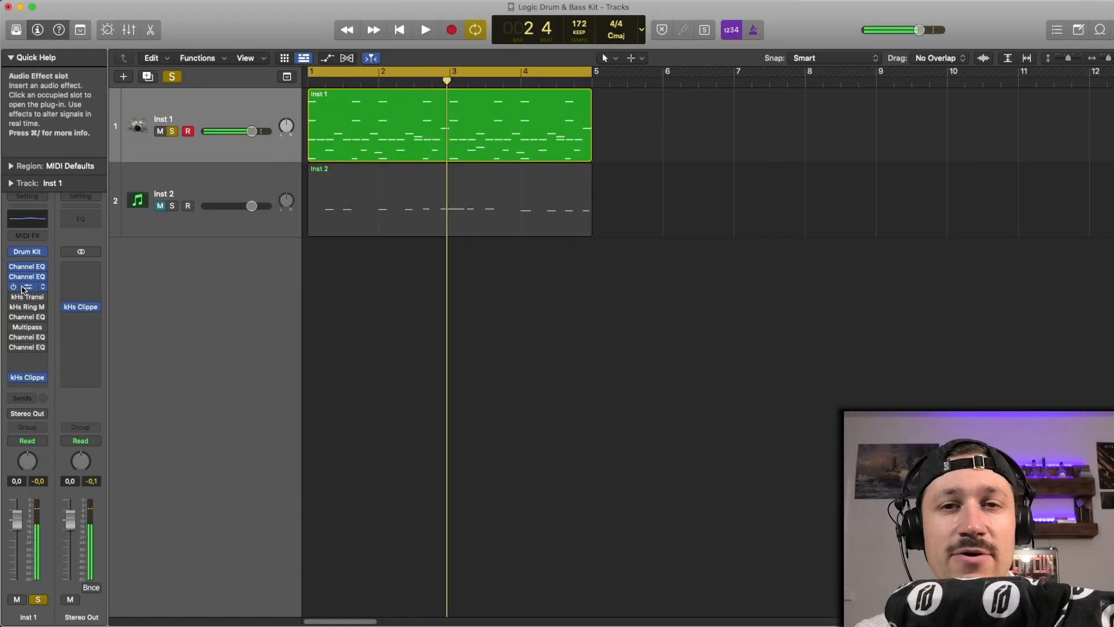
Open the third Channel EQ of Inst 1 to inspect its curve, then close and bypass it
{"action": "left_click", "coordinate": [24, 289]}
{"action": "left_click_drag", "start_coordinate": [520, 157], "coordinate": [428, 126]}
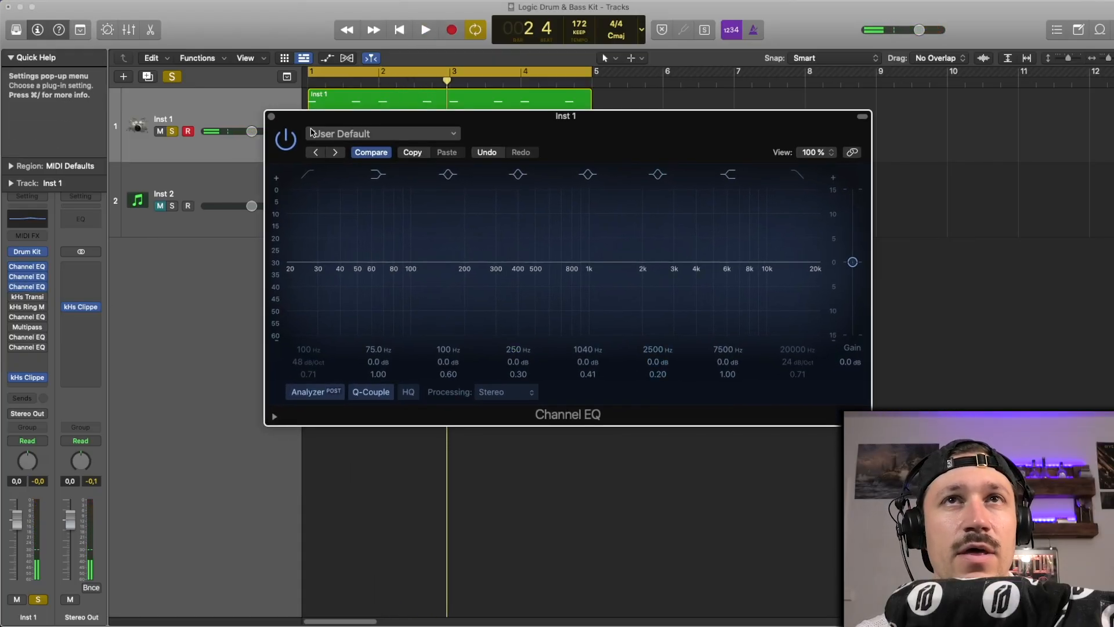
{"action": "left_click", "coordinate": [26, 288]}
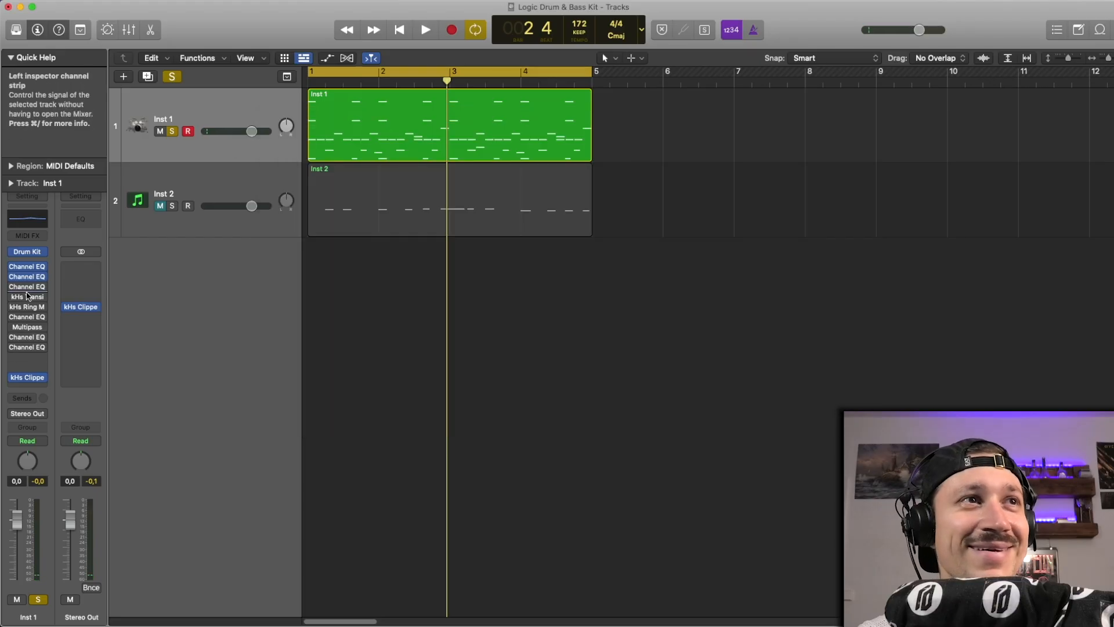
Turn on the kHs Transient Shaper on Inst 1, play the drums through it, and close its window
{"action": "left_click", "coordinate": [16, 298]}
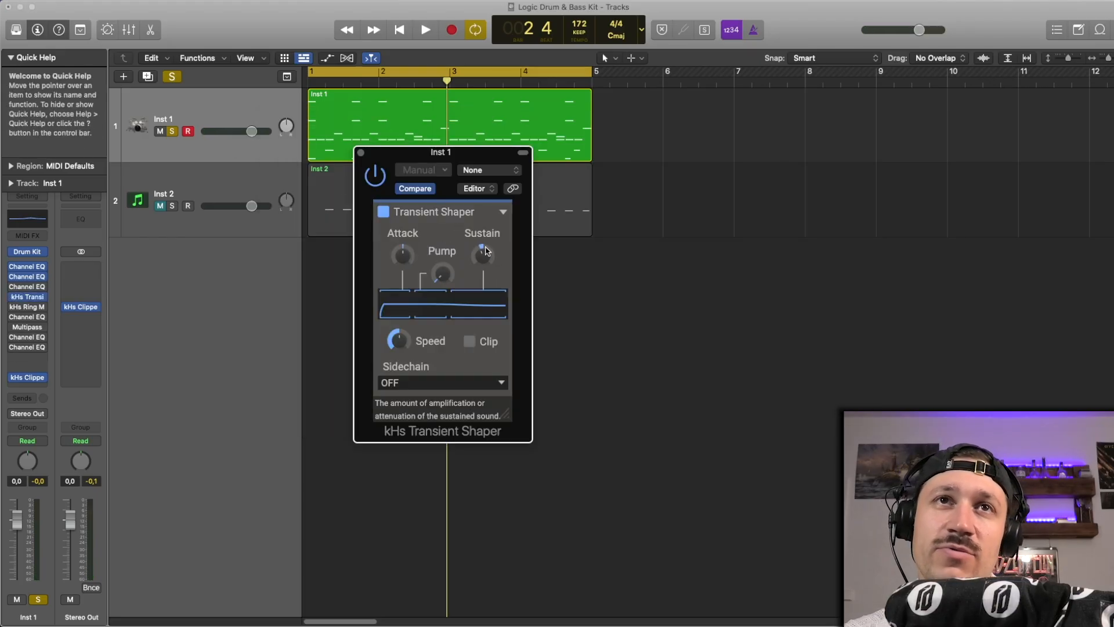
{"action": "left_click", "coordinate": [414, 188]}
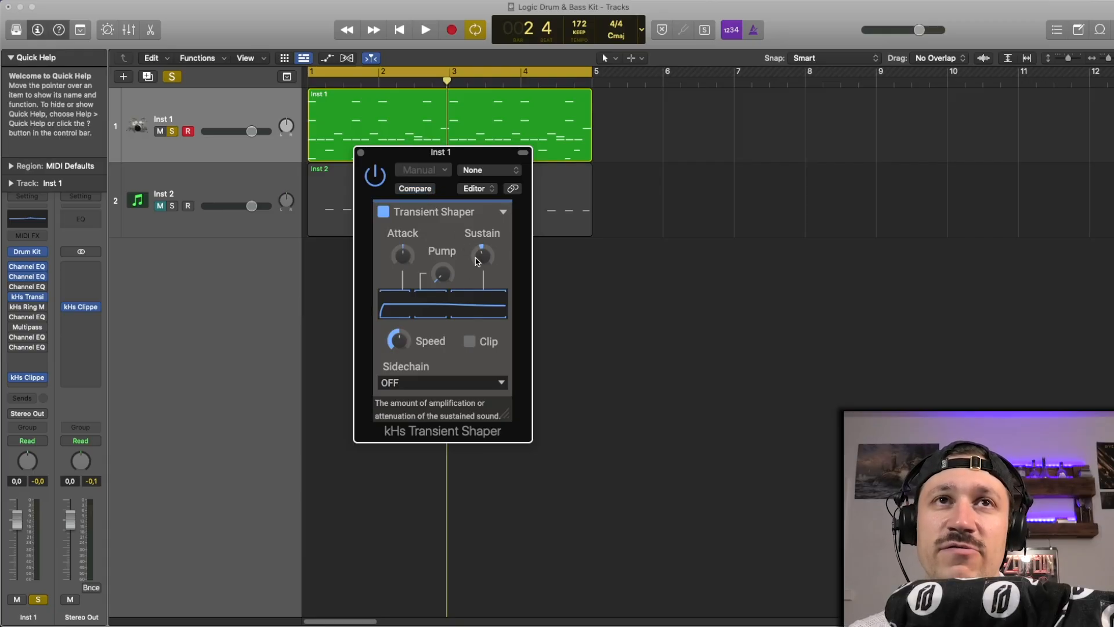
{"action": "key", "text": "space"}
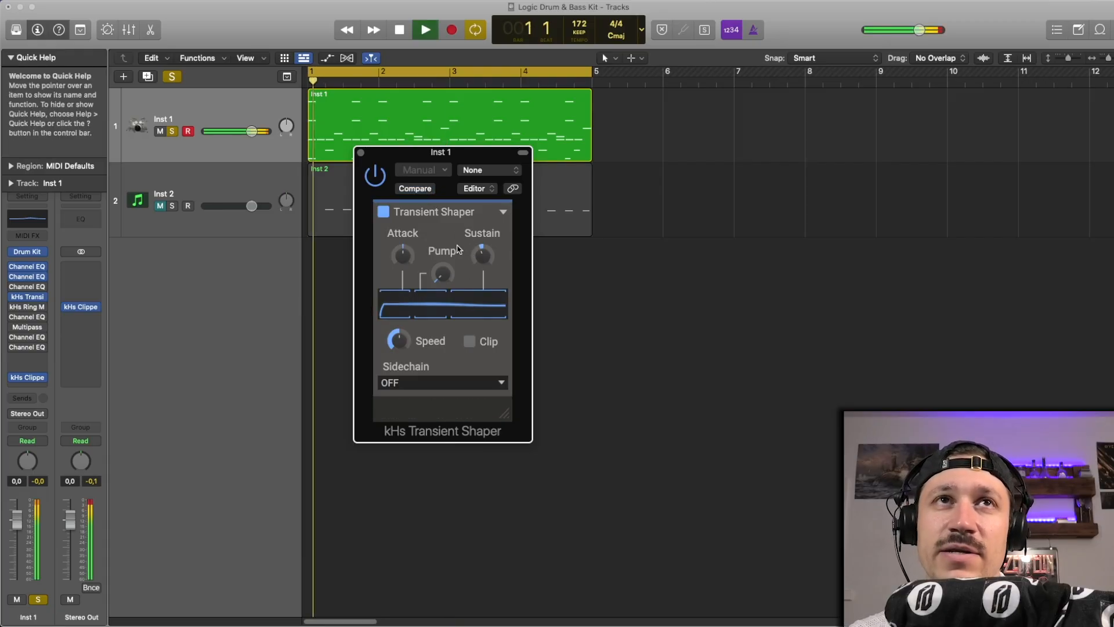
{"action": "key", "text": "space"}
{"action": "left_click", "coordinate": [360, 153]}
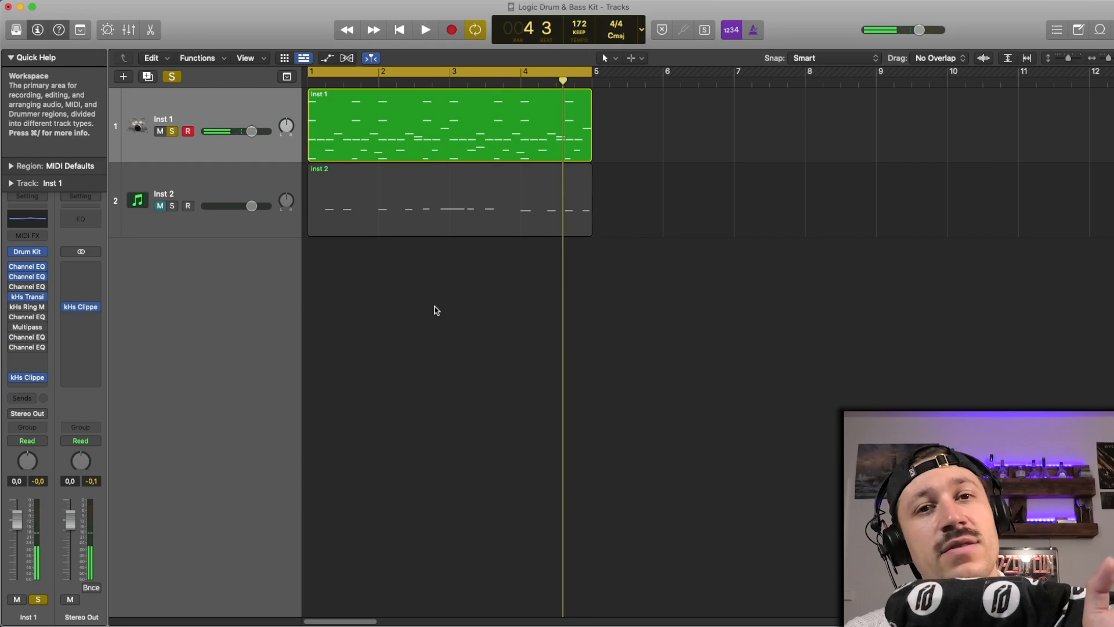
Turn on the kHs Ring Mod on Inst 1 and set its Mix to 6.3 % while playing the drums
{"action": "left_click", "coordinate": [29, 307]}
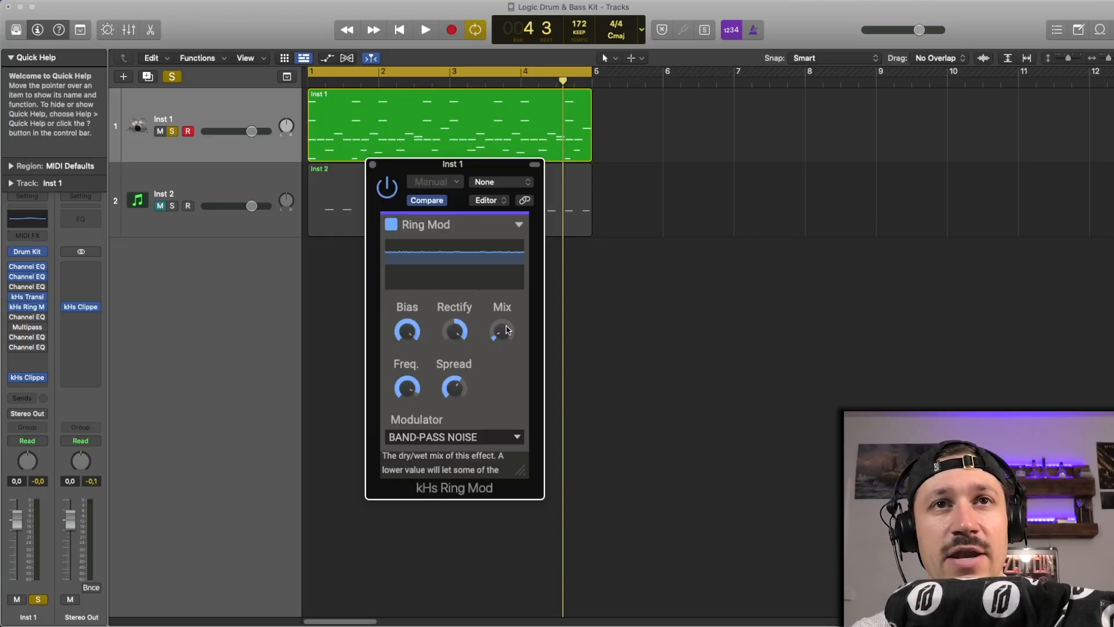
{"action": "key", "text": "space"}
{"action": "mouse_move", "coordinate": [505, 337]}
{"action": "left_mouse_down"}
{"action": "mouse_move", "coordinate": [505, 279]}
{"action": "mouse_move", "coordinate": [504, 333]}
{"action": "left_mouse_up"}
{"action": "key", "text": "space"}
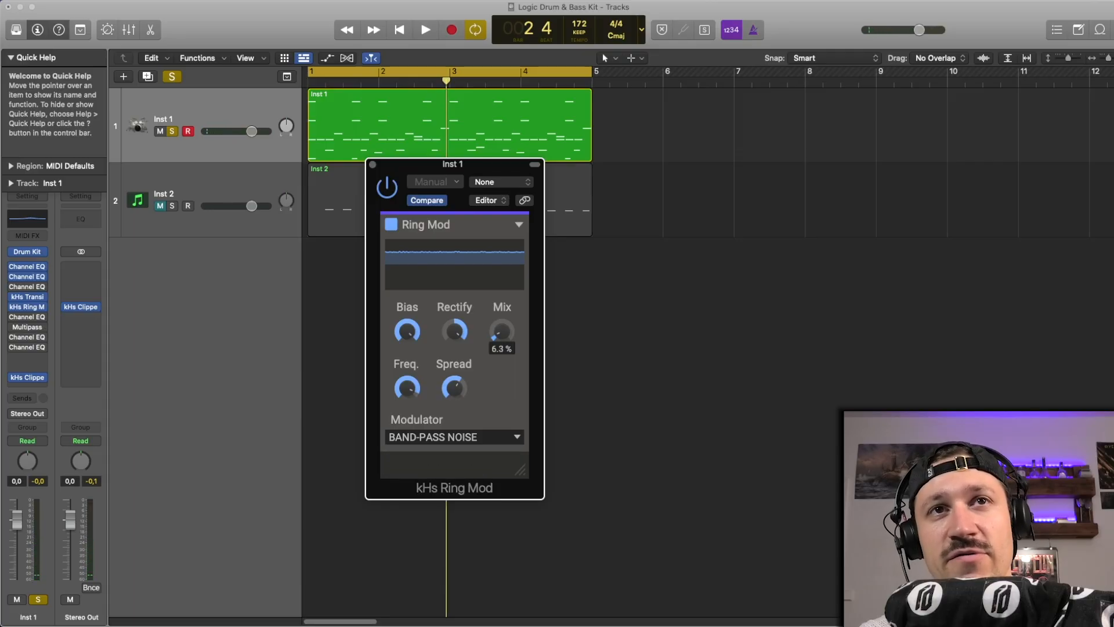
Compare the drums with the Ring Mod bypassed and active, leave it on, and close its window
{"action": "key", "text": "space"}
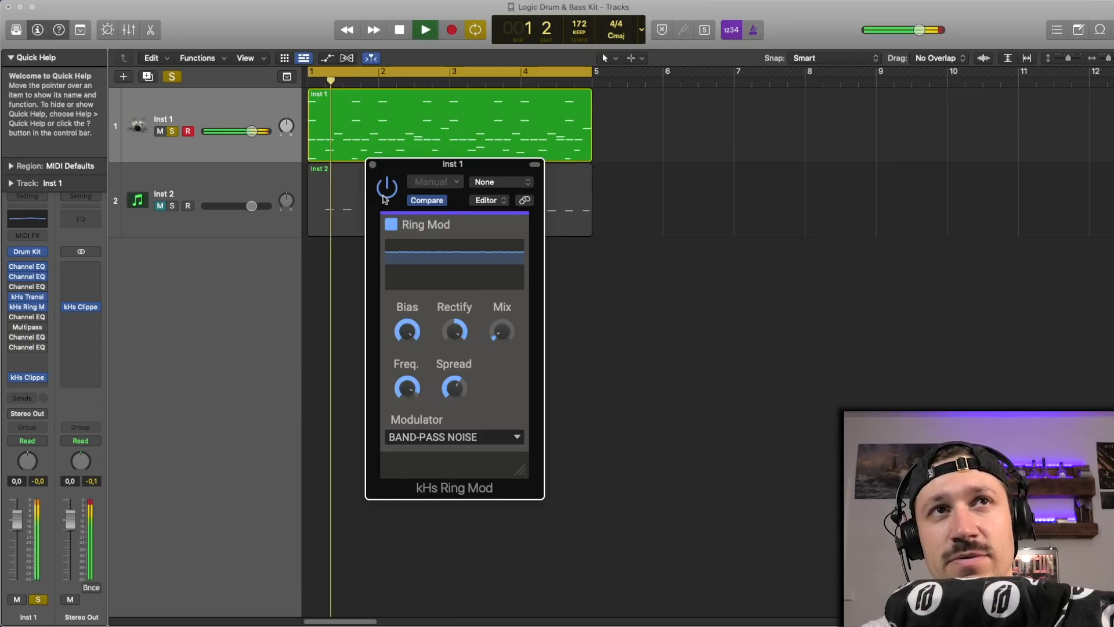
{"action": "key", "text": "space"}
{"action": "left_click", "coordinate": [383, 194]}
{"action": "key", "text": "space"}
{"action": "key", "text": "space"}
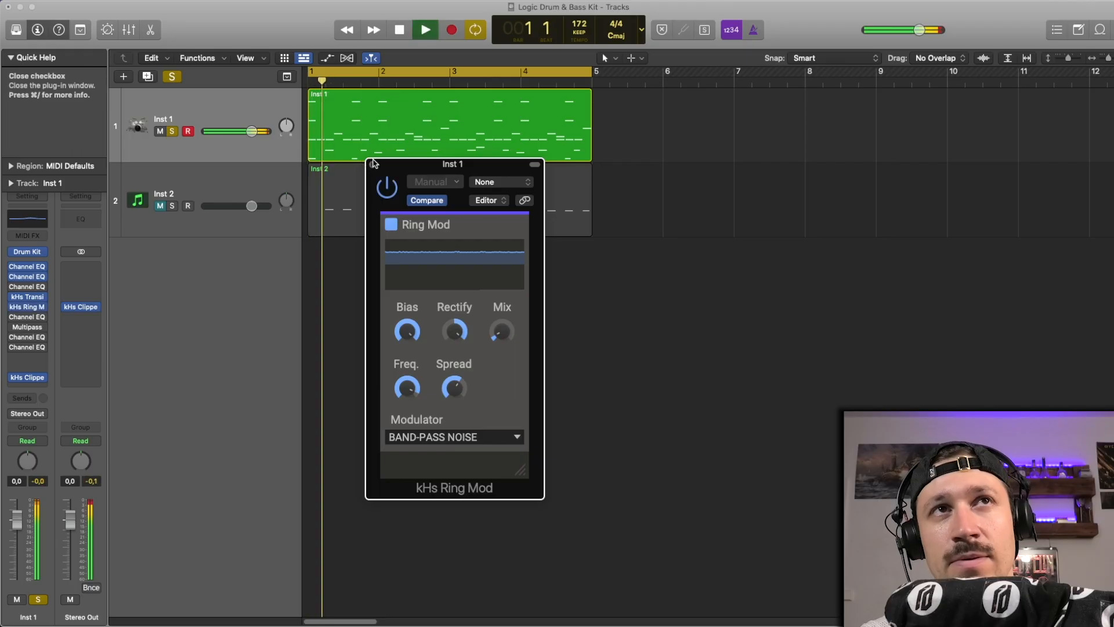
{"action": "left_click", "coordinate": [373, 164]}
{"action": "key", "text": "space"}
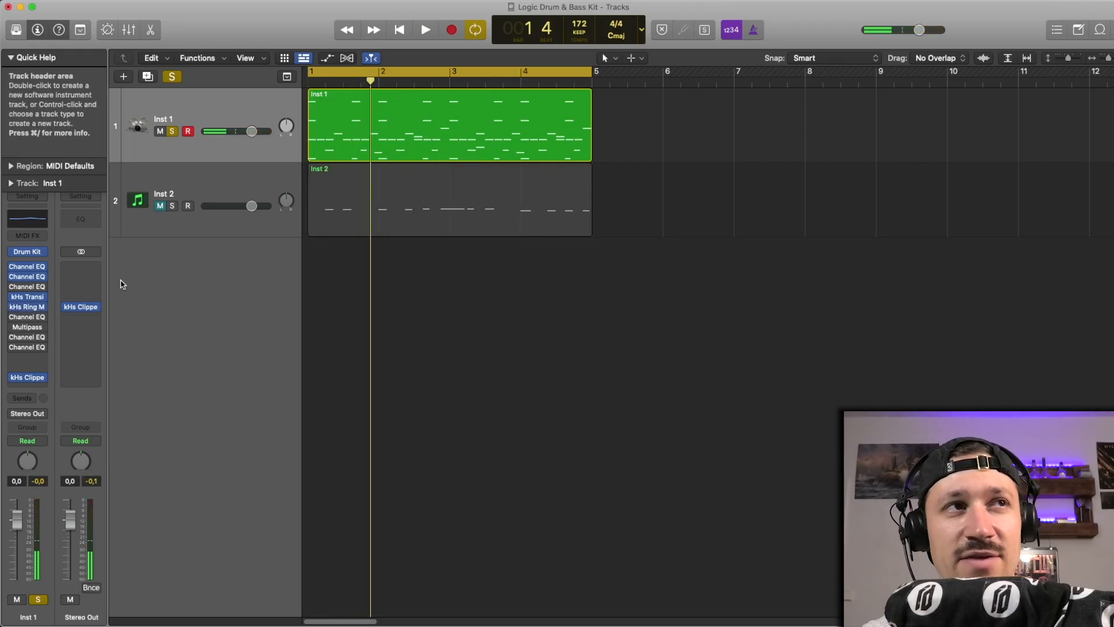
Turn on the Channel EQ below the kHs Ring Mod on Inst 1 and play the drums through its high-shelf boost
{"action": "left_click", "coordinate": [12, 318]}
{"action": "left_click", "coordinate": [27, 318]}
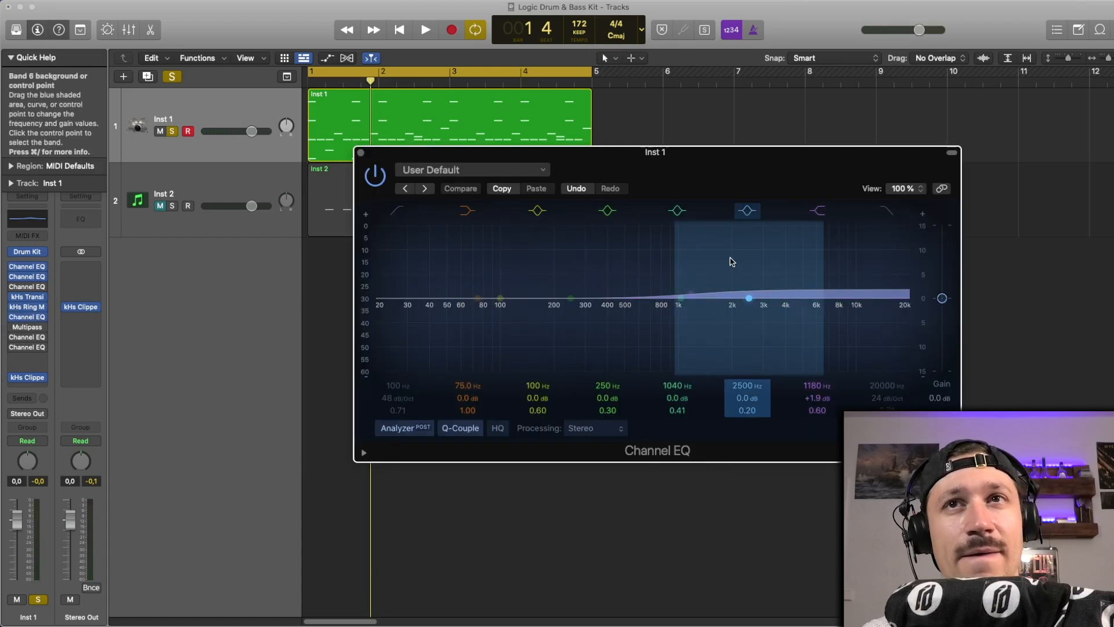
{"action": "left_click_drag", "start_coordinate": [614, 157], "coordinate": [510, 184]}
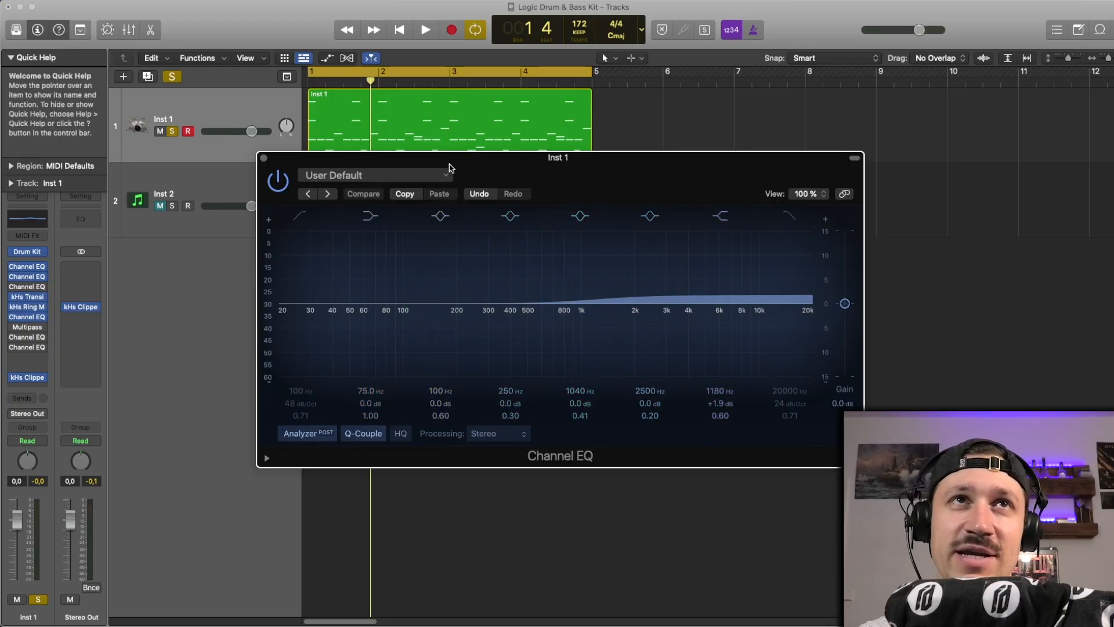
{"action": "left_click_drag", "start_coordinate": [448, 170], "coordinate": [438, 166]}
{"action": "key", "text": "space"}
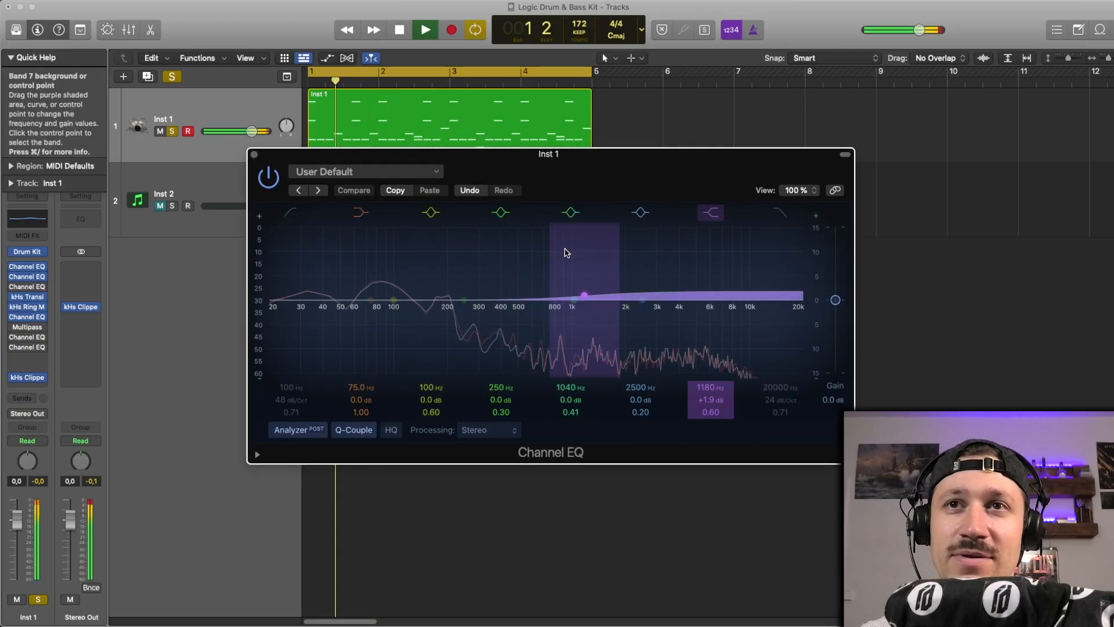
{"action": "key", "text": "space"}
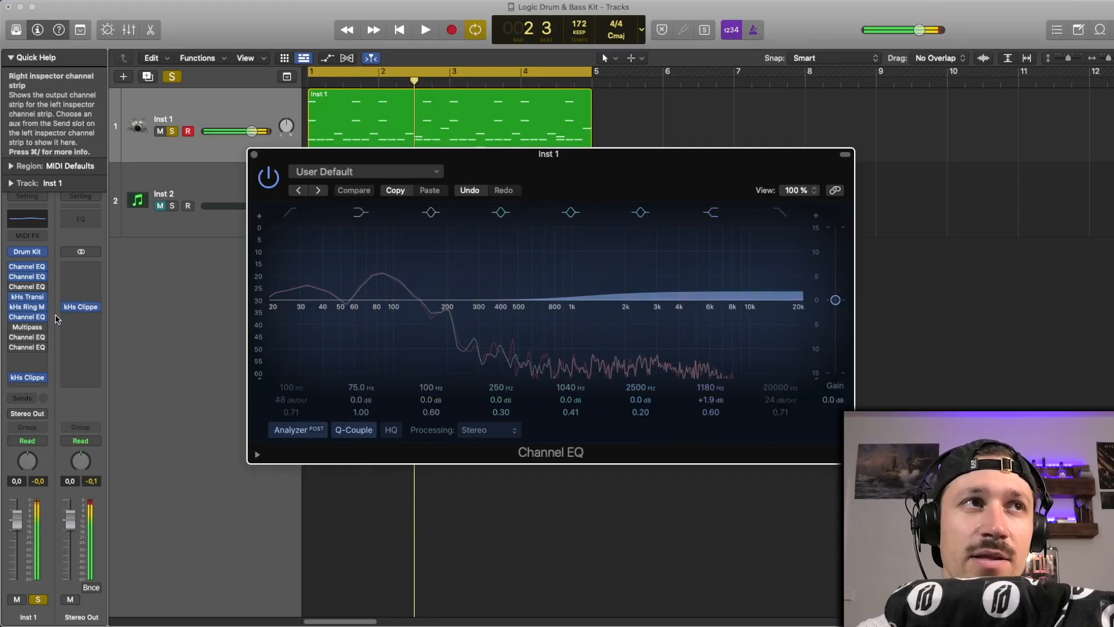
Turn on Multipass on Inst 1, compare the drums with it active and bypassed, leave it on, and close both plug-in windows
{"action": "left_click", "coordinate": [21, 327]}
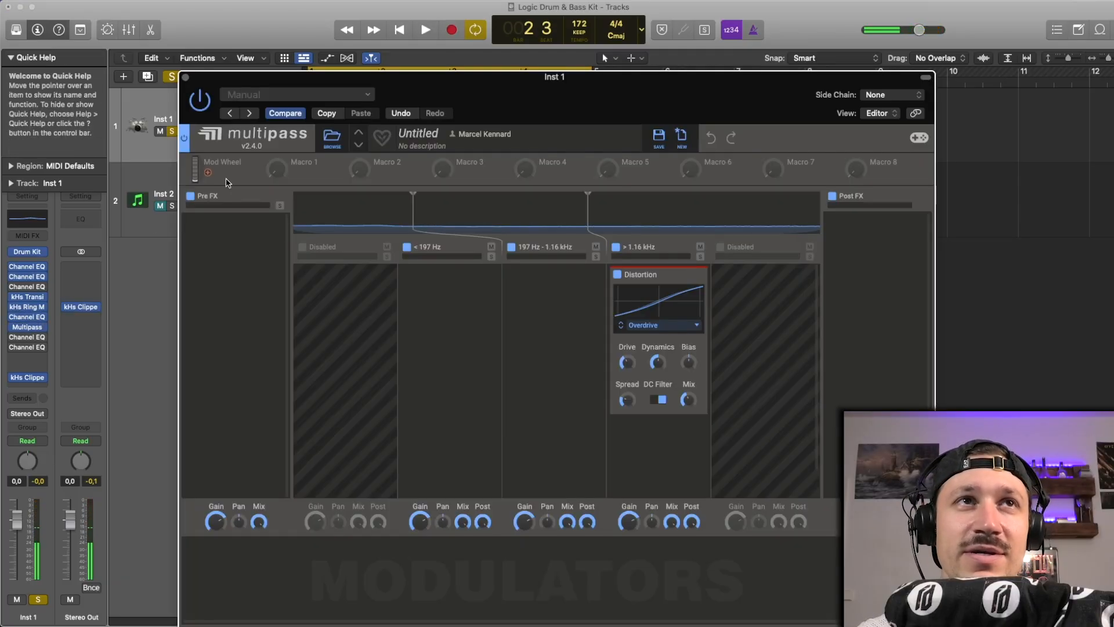
{"action": "left_click_drag", "start_coordinate": [392, 82], "coordinate": [244, 2]}
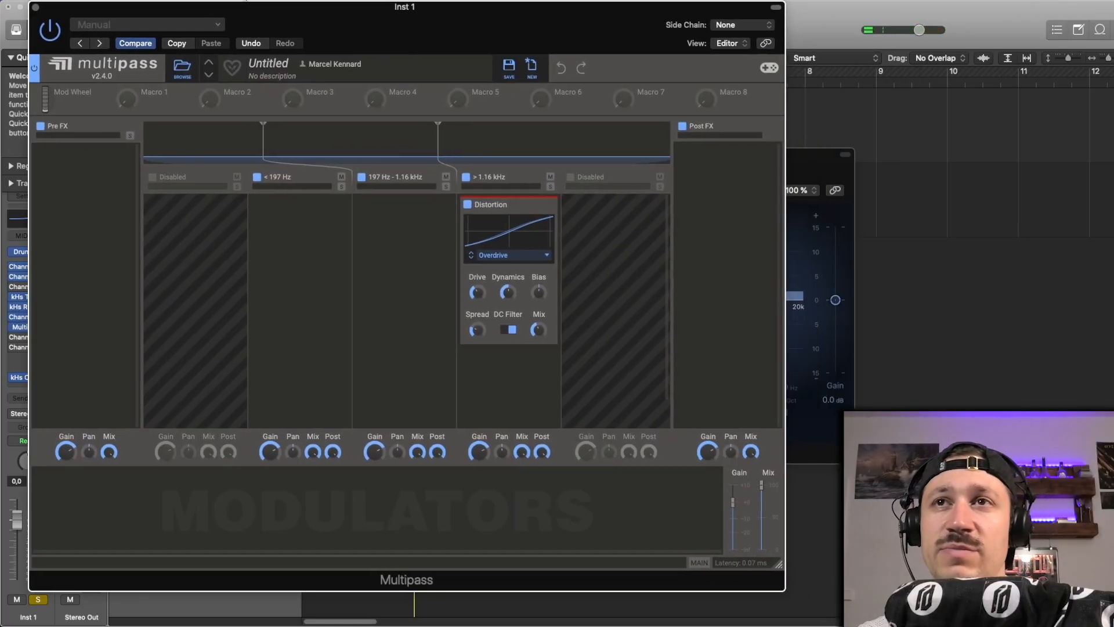
{"action": "key", "text": "space"}
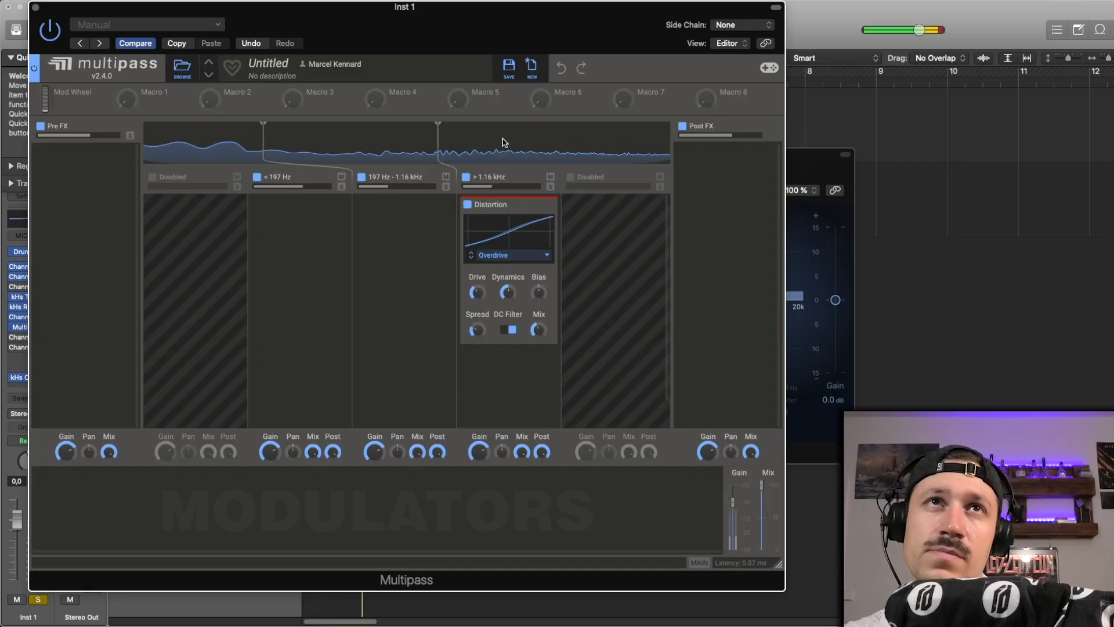
{"action": "left_click", "coordinate": [49, 36]}
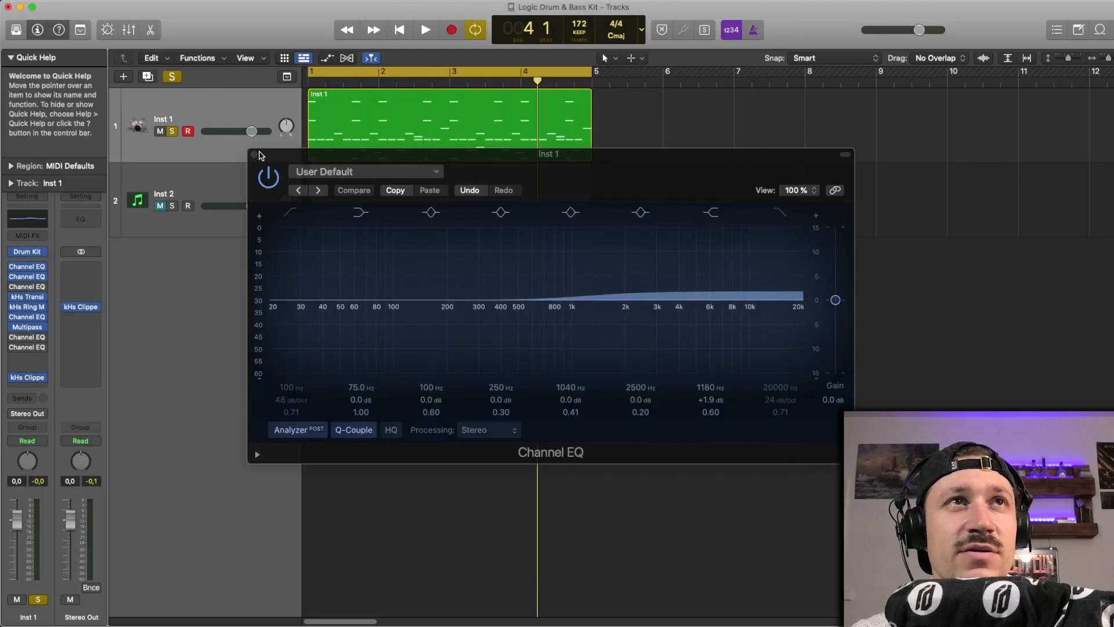
{"action": "left_click", "coordinate": [254, 155]}
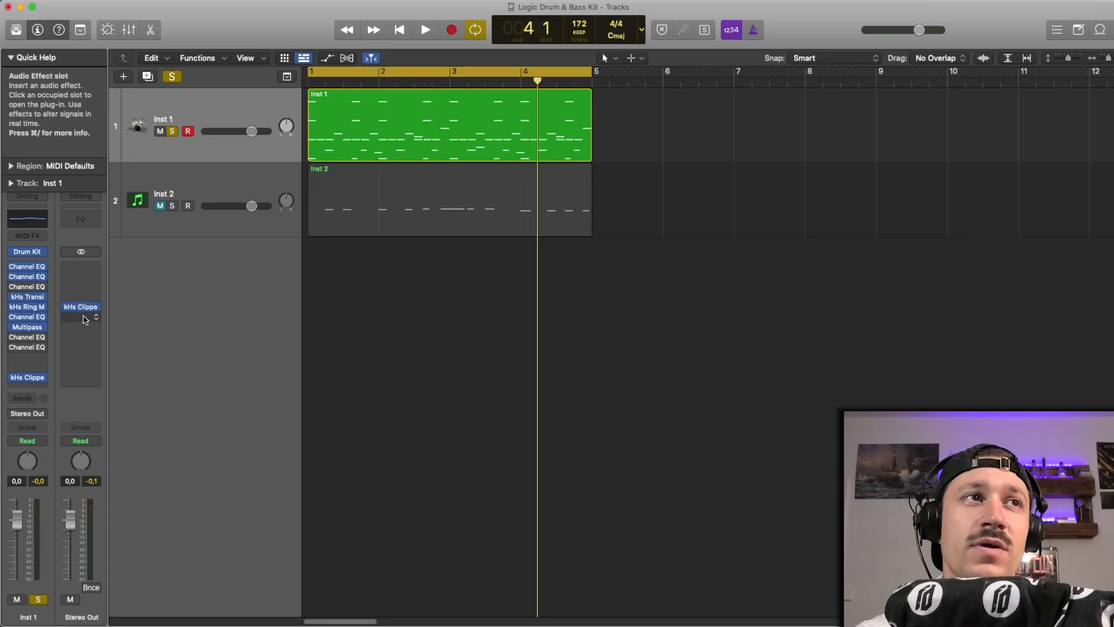
Turn on the two Channel EQs below Multipass on Inst 1 and play the drums through them
{"action": "left_click", "coordinate": [26, 340]}
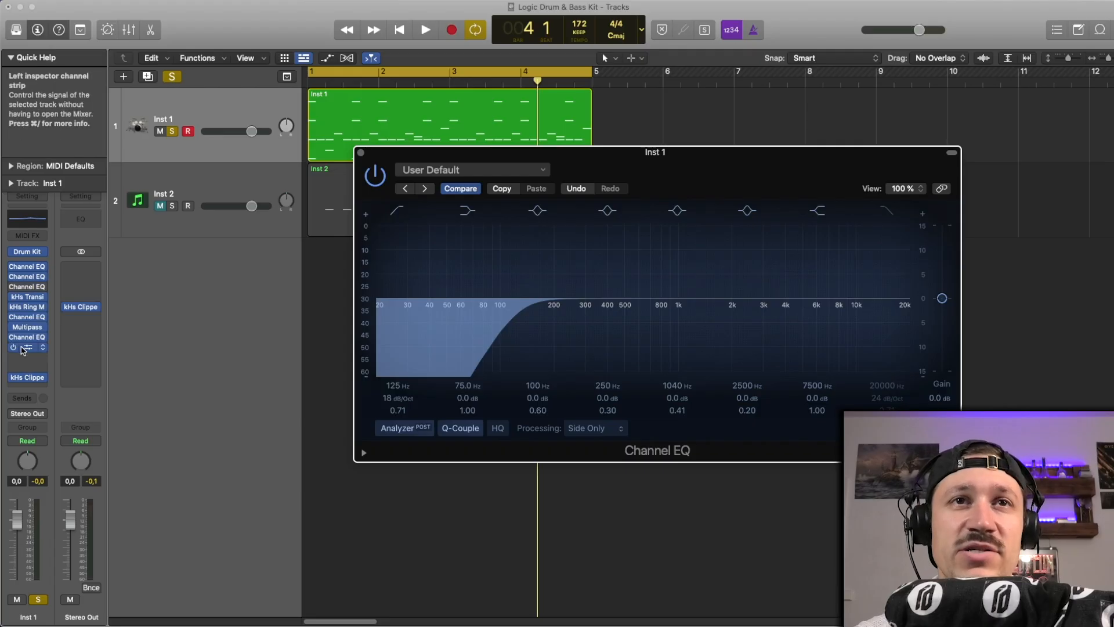
{"action": "left_click", "coordinate": [360, 153]}
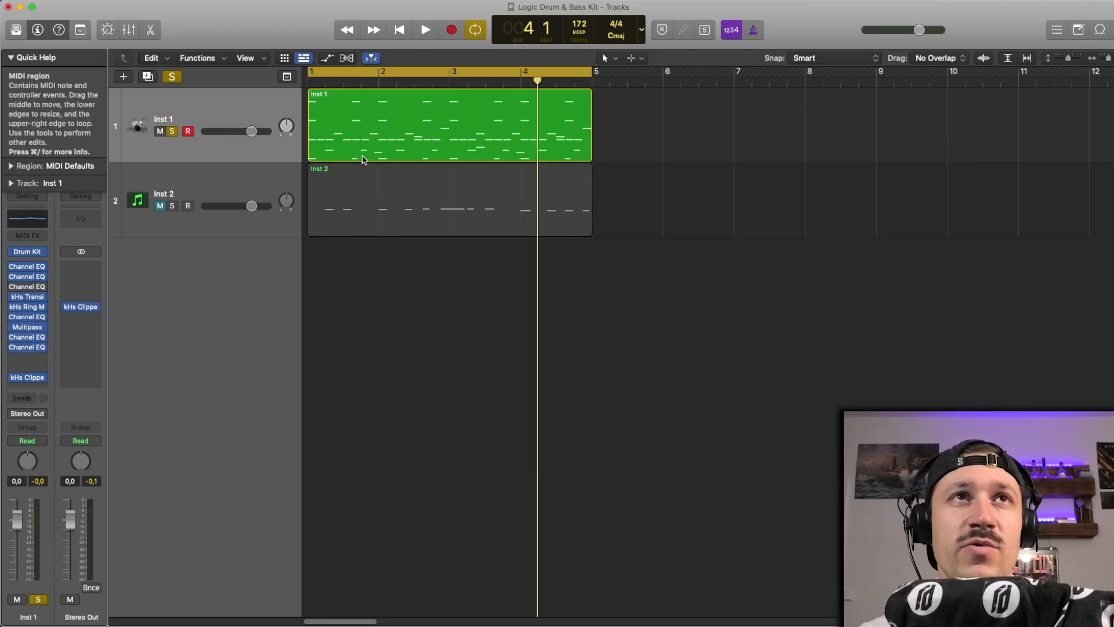
{"action": "key", "text": "space"}
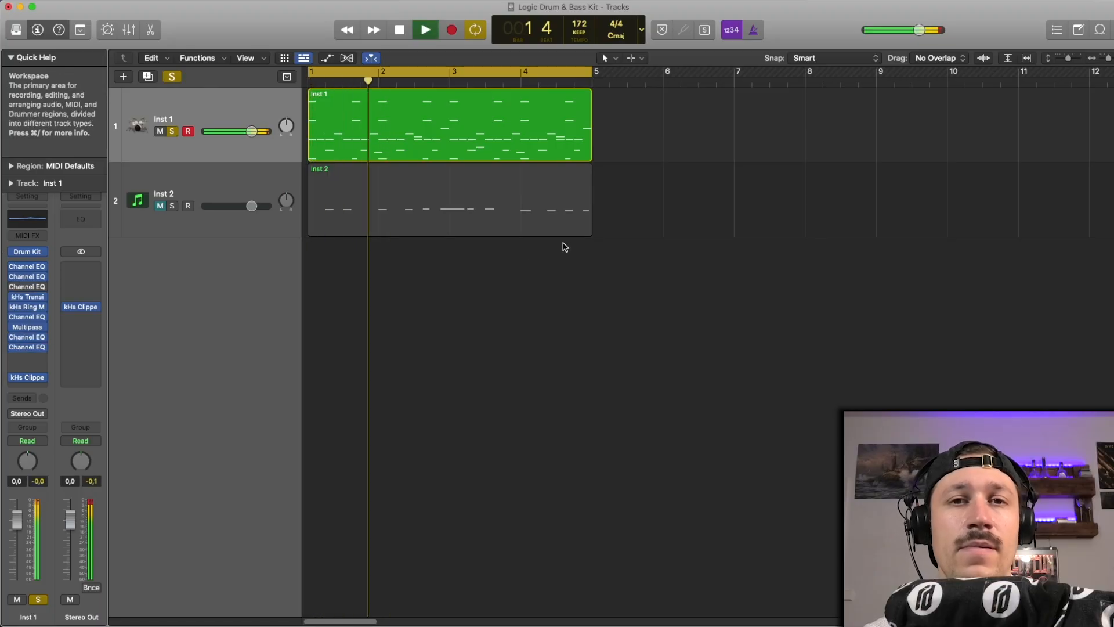
{"action": "key", "text": "space"}
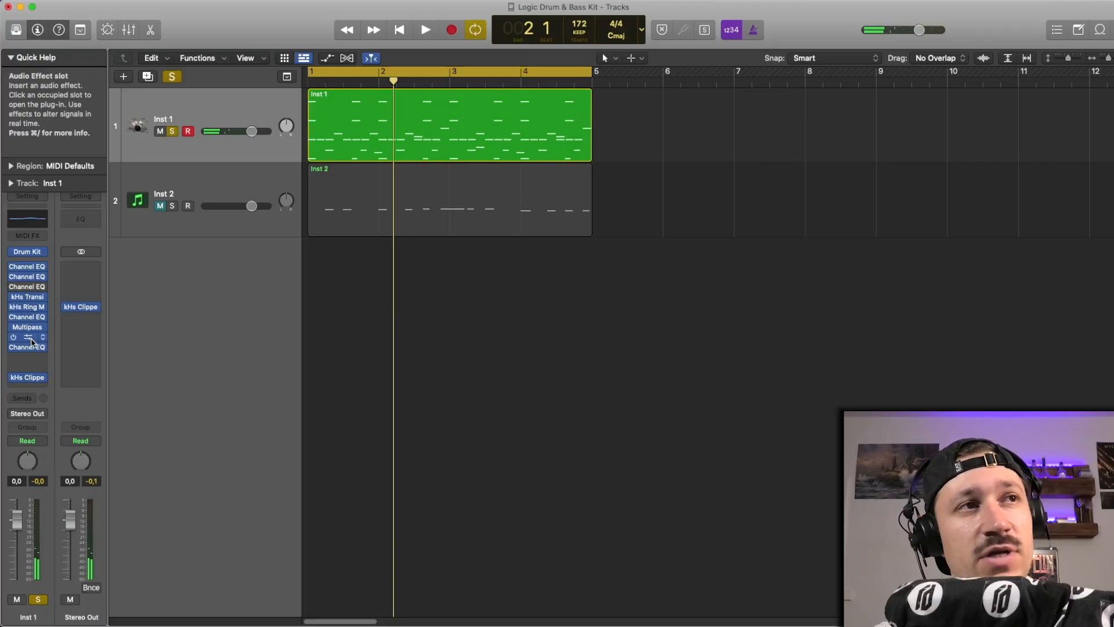
Open the last two Channel EQs of Inst 1 to examine their Side Only low cuts, and close both windows
{"action": "left_click", "coordinate": [31, 339]}
{"action": "left_click", "coordinate": [30, 347]}
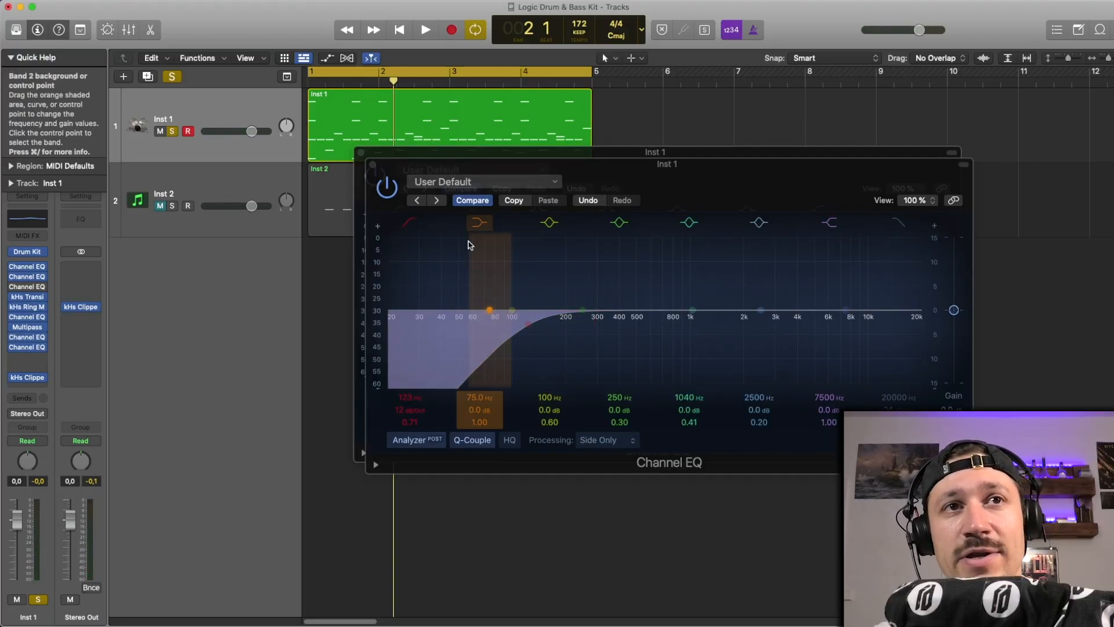
{"action": "left_click", "coordinate": [372, 164]}
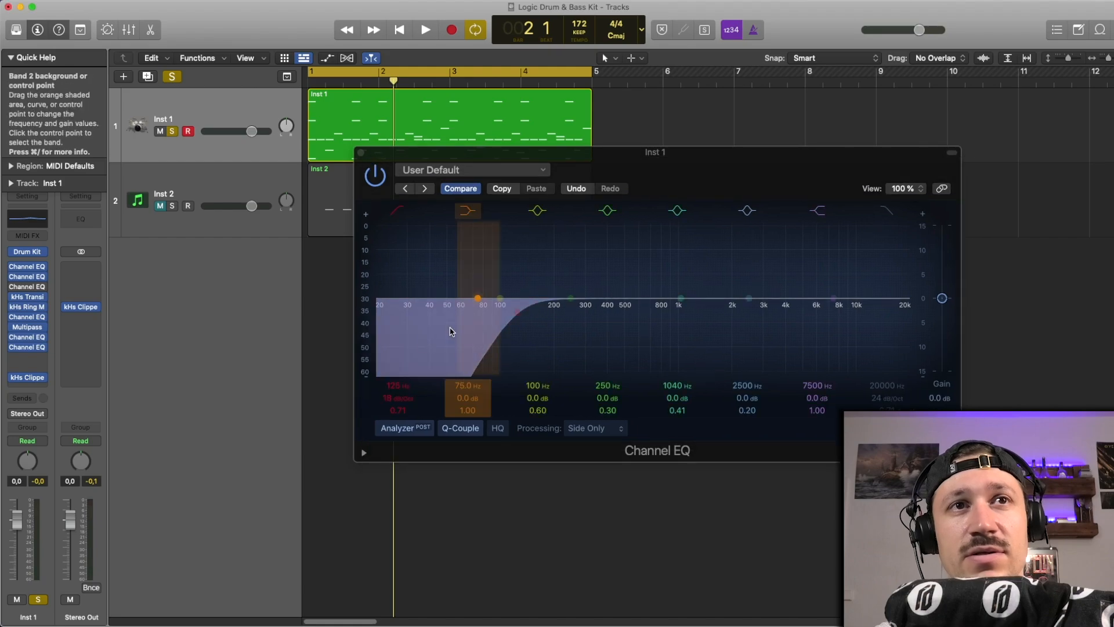
{"action": "left_click", "coordinate": [361, 153]}
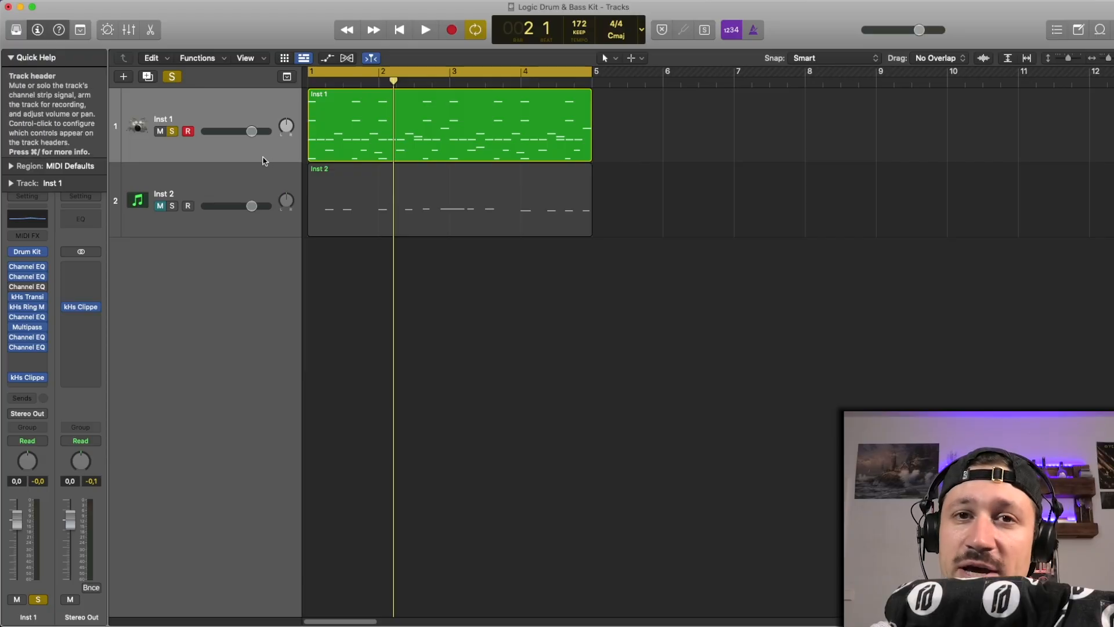
Unsolo Inst 1, play the drums with its kHs Clipper open to check the input gain, and close the plug-in window
{"action": "left_click", "coordinate": [172, 132]}
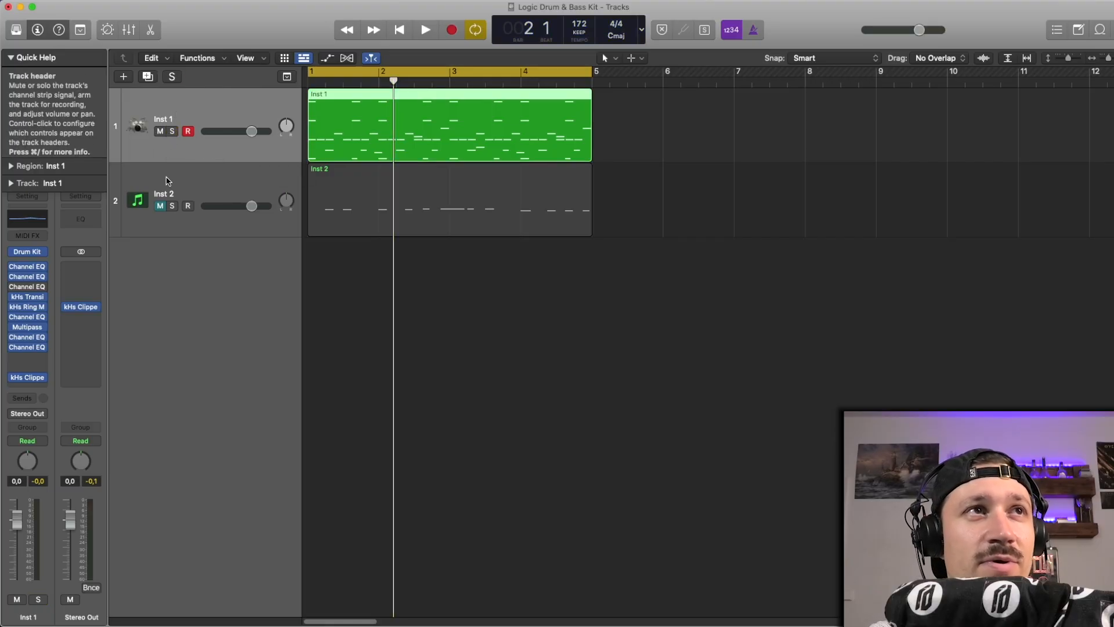
{"action": "left_click", "coordinate": [27, 377]}
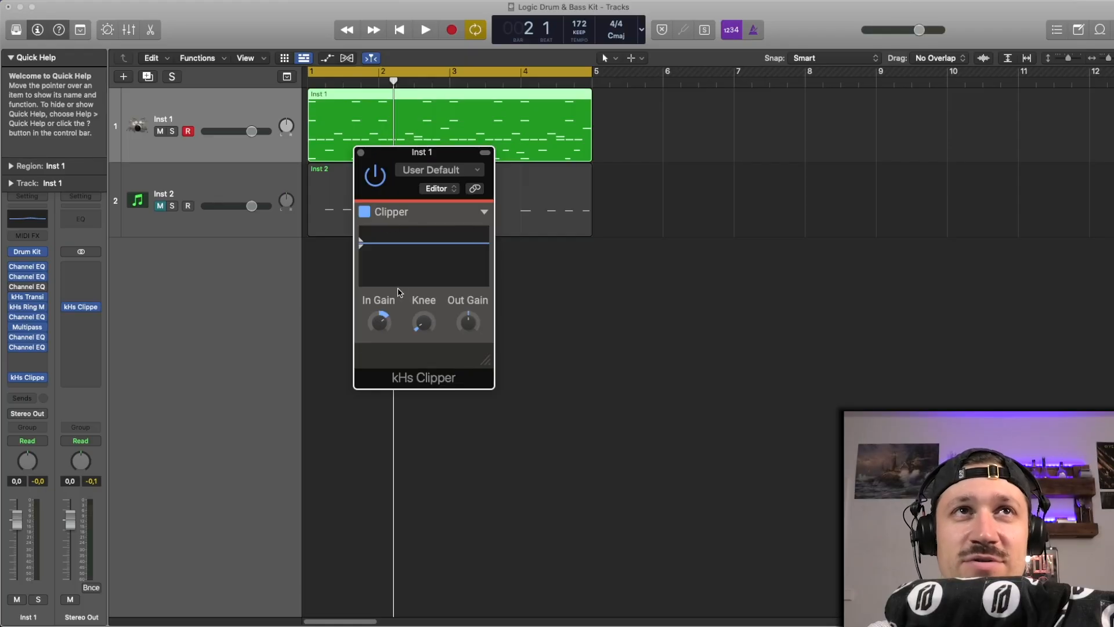
{"action": "mouse_move", "coordinate": [393, 301]}
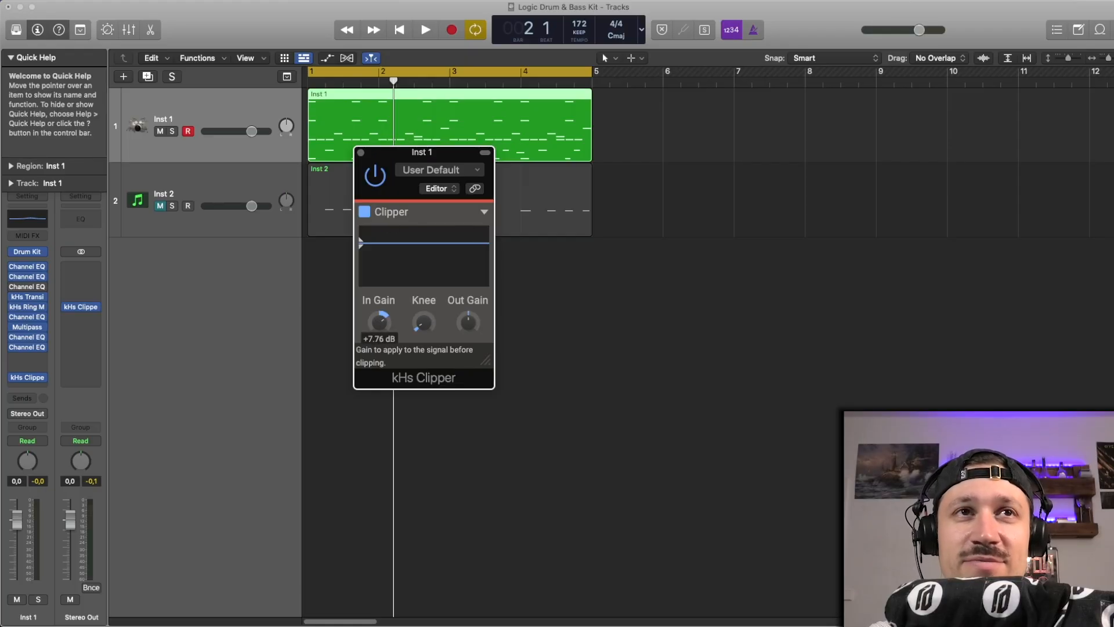
{"action": "key", "text": "space"}
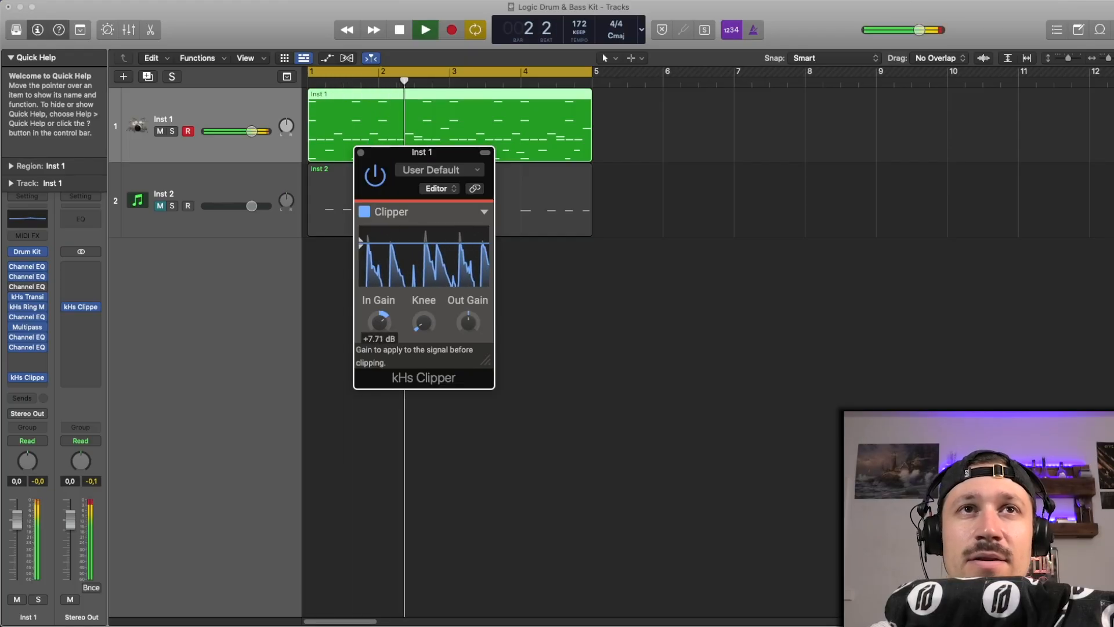
{"action": "key", "text": "space"}
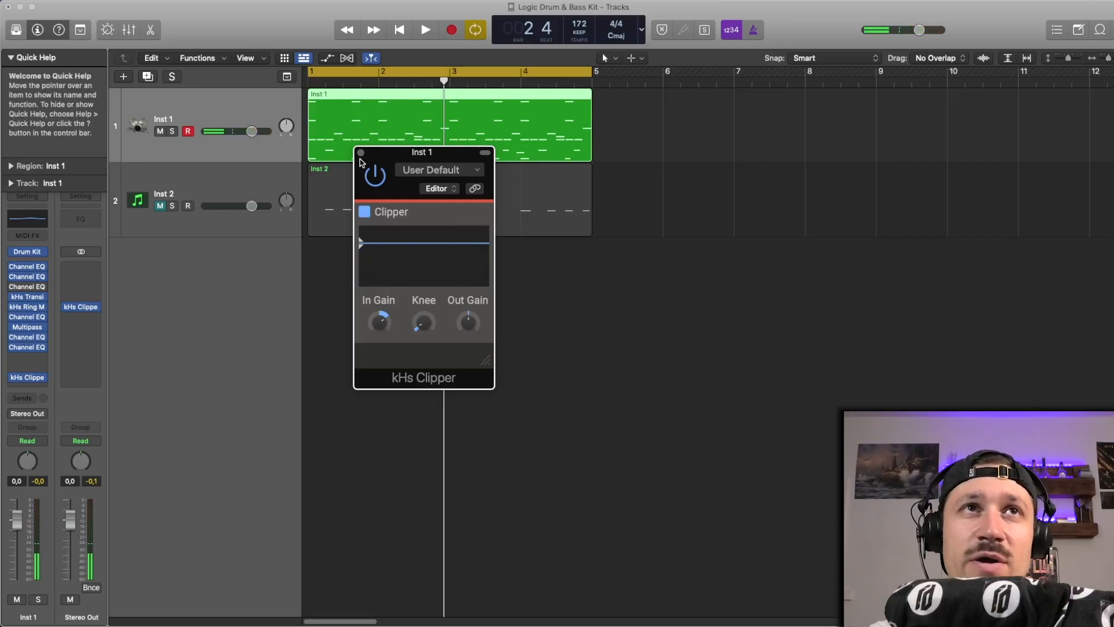
{"action": "left_click", "coordinate": [360, 152]}
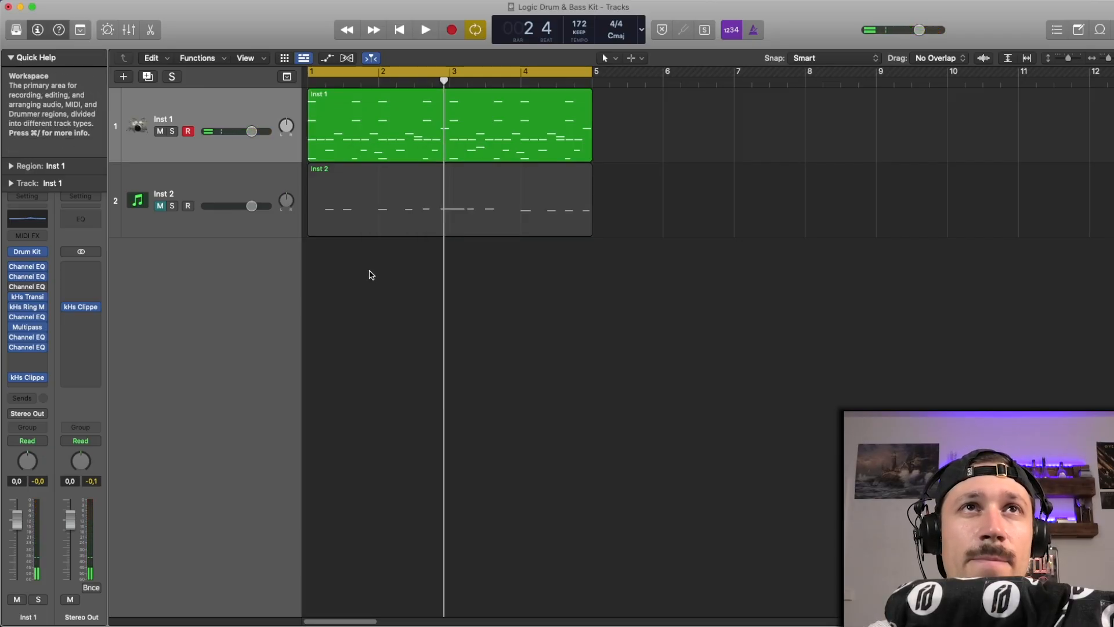
Unmute Inst 2 and play it with the drums while viewing its Serum 2 patch, closing the instrument window at the end
{"action": "left_click", "coordinate": [180, 188]}
{"action": "left_click", "coordinate": [160, 206]}
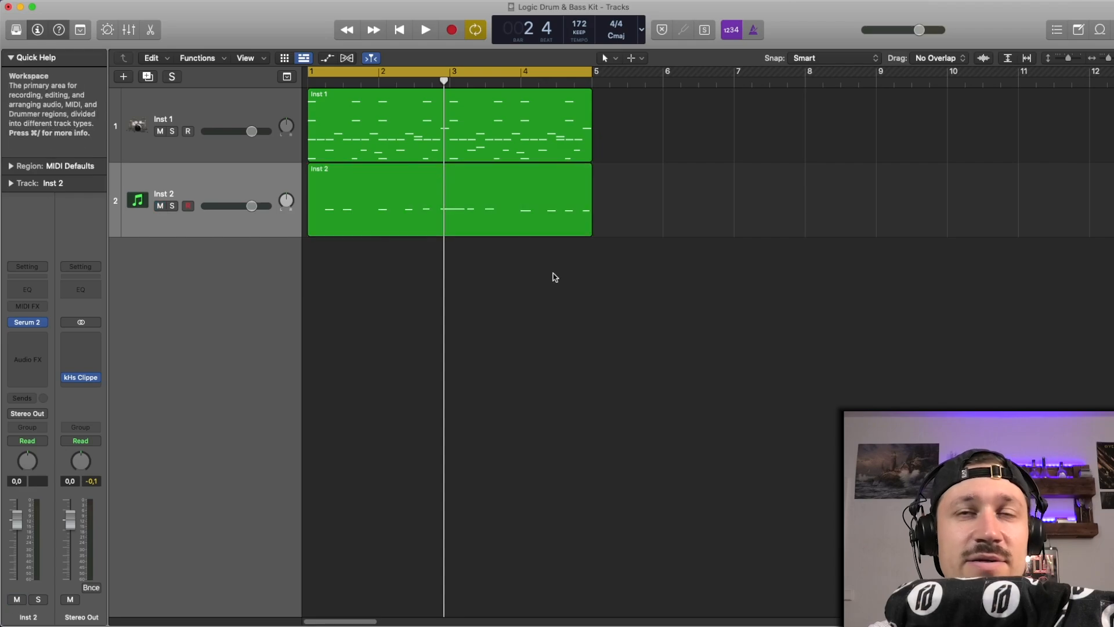
{"action": "key", "text": "space"}
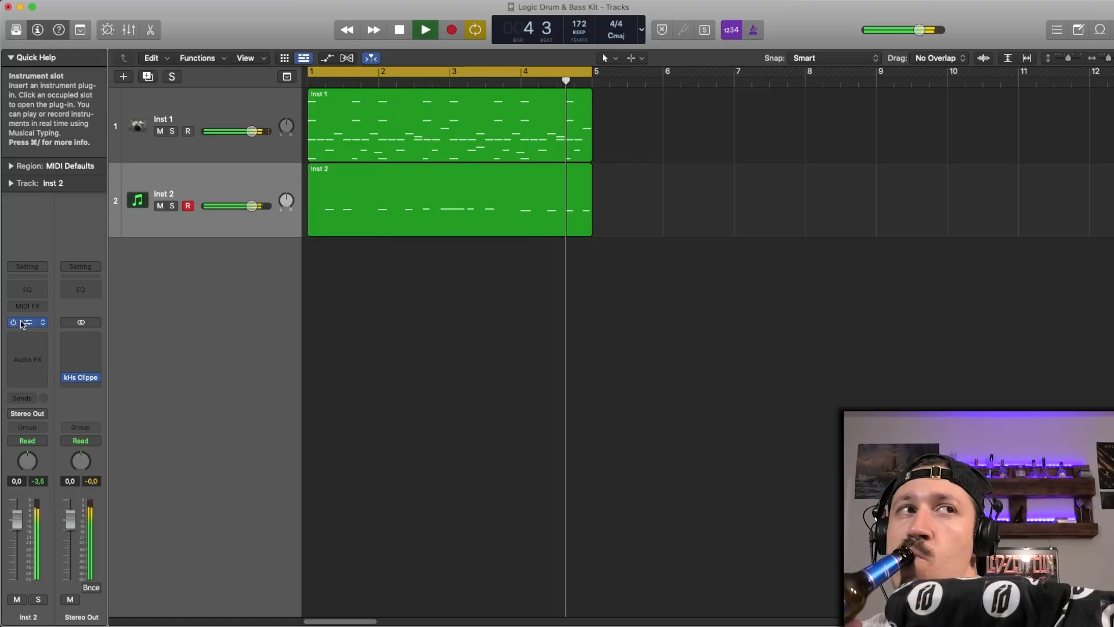
{"action": "key", "text": "space"}
{"action": "left_click", "coordinate": [31, 322]}
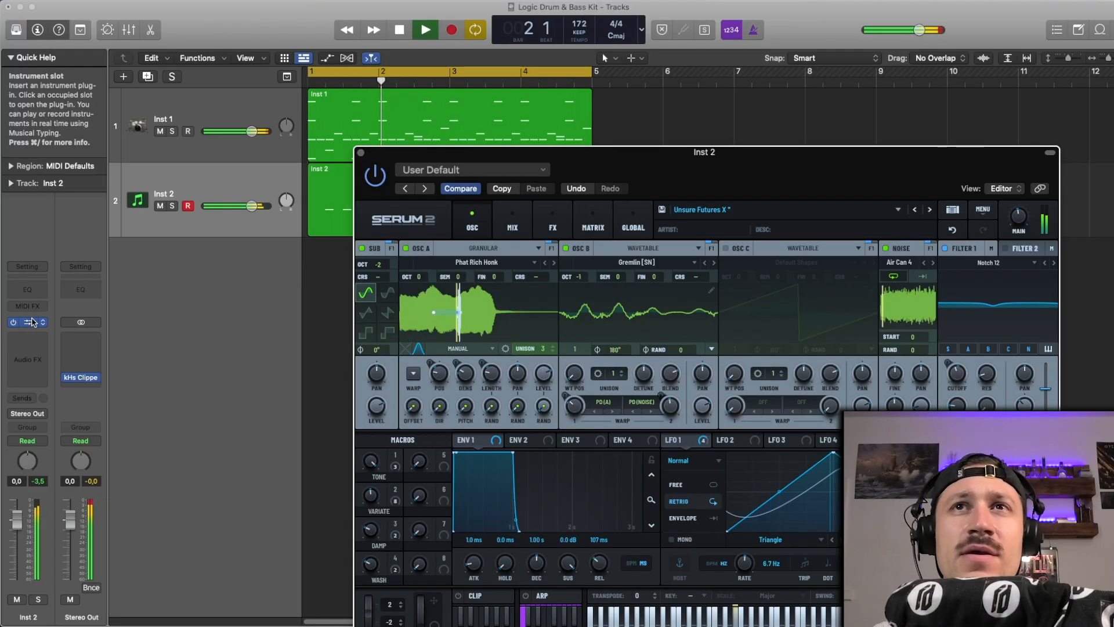
{"action": "left_click_drag", "start_coordinate": [551, 162], "coordinate": [243, 31]}
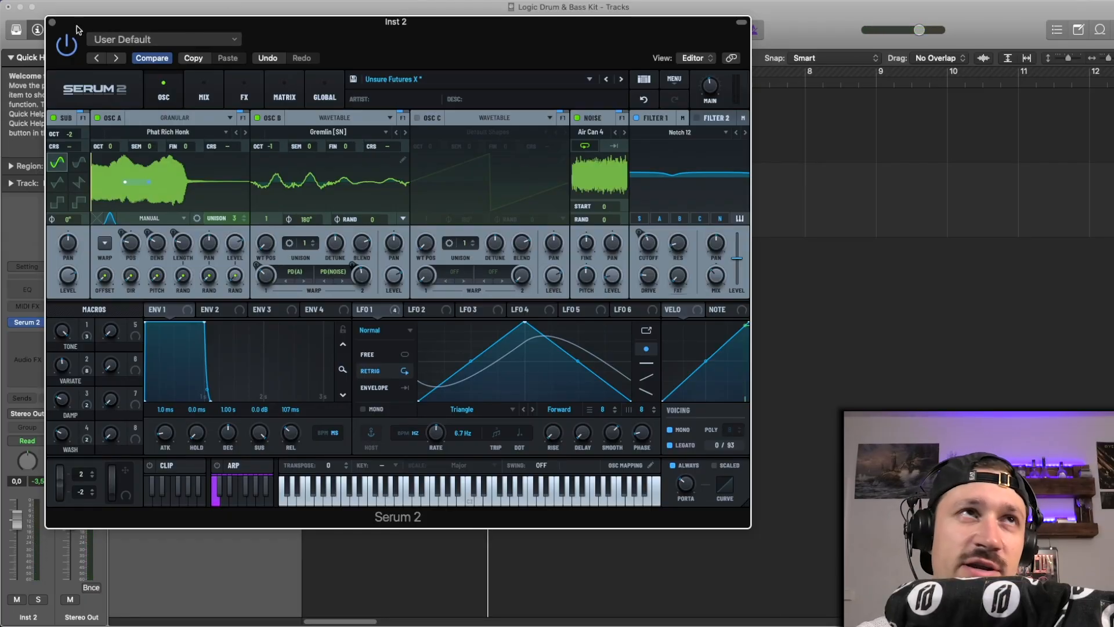
{"action": "left_click", "coordinate": [52, 22]}
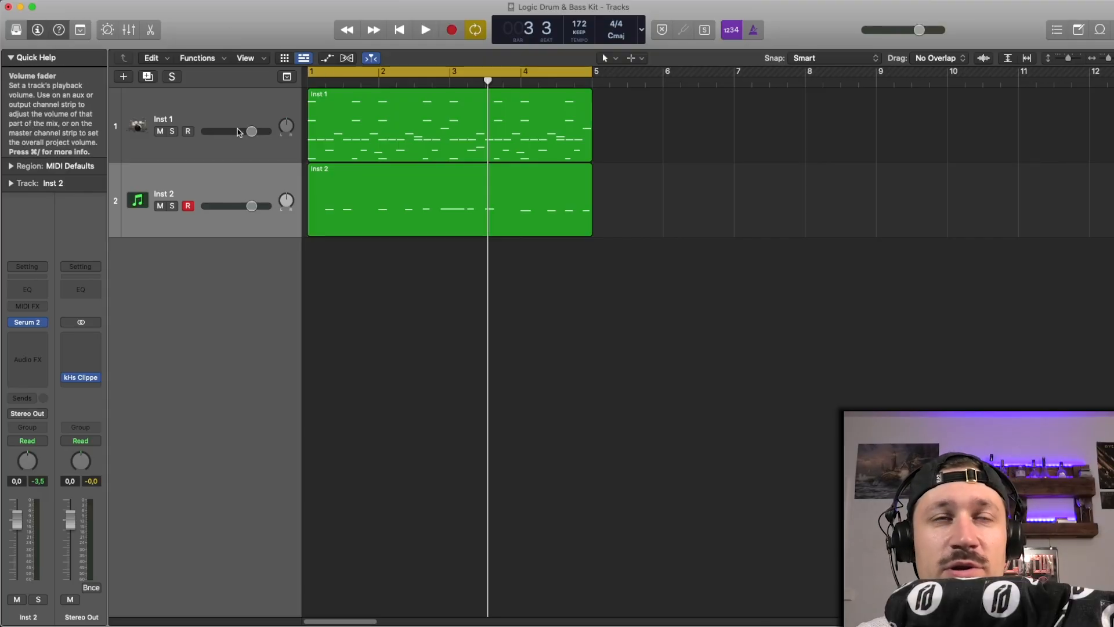
Mute Inst 2, select Inst 1, enlarge the track height, zoom out the timeline, and play the drums alone
{"action": "left_click", "coordinate": [159, 206]}
{"action": "left_click", "coordinate": [186, 114]}
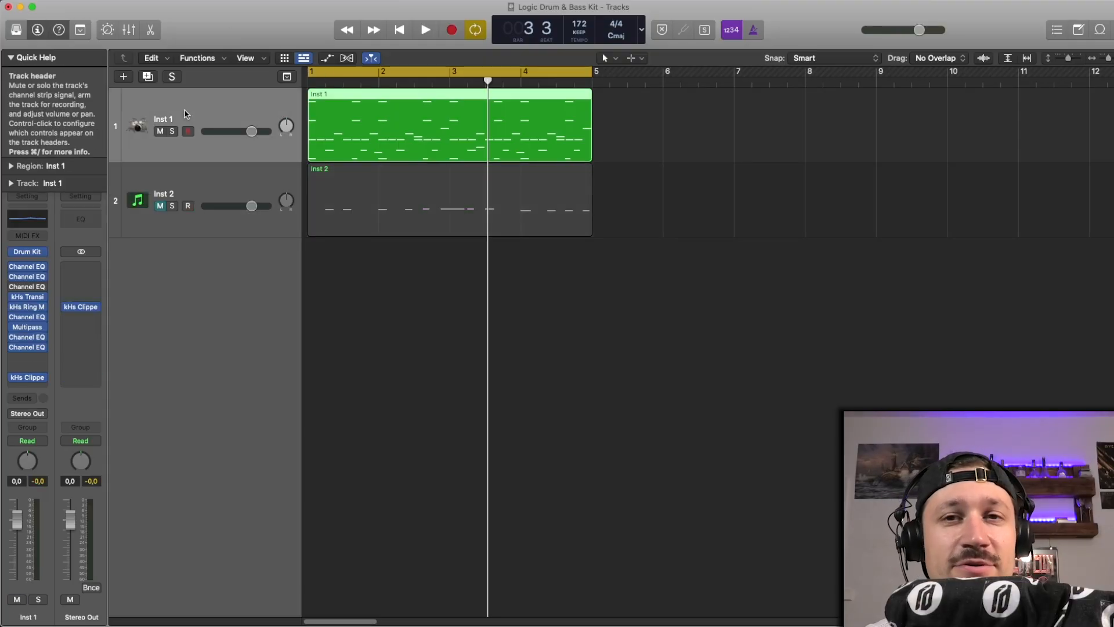
{"action": "key", "text": "super+Down"}
{"action": "key", "text": "super+Down"}
{"action": "key", "text": "super+Down"}
{"action": "key", "text": "super+Down"}
{"action": "key", "text": "super+Left"}
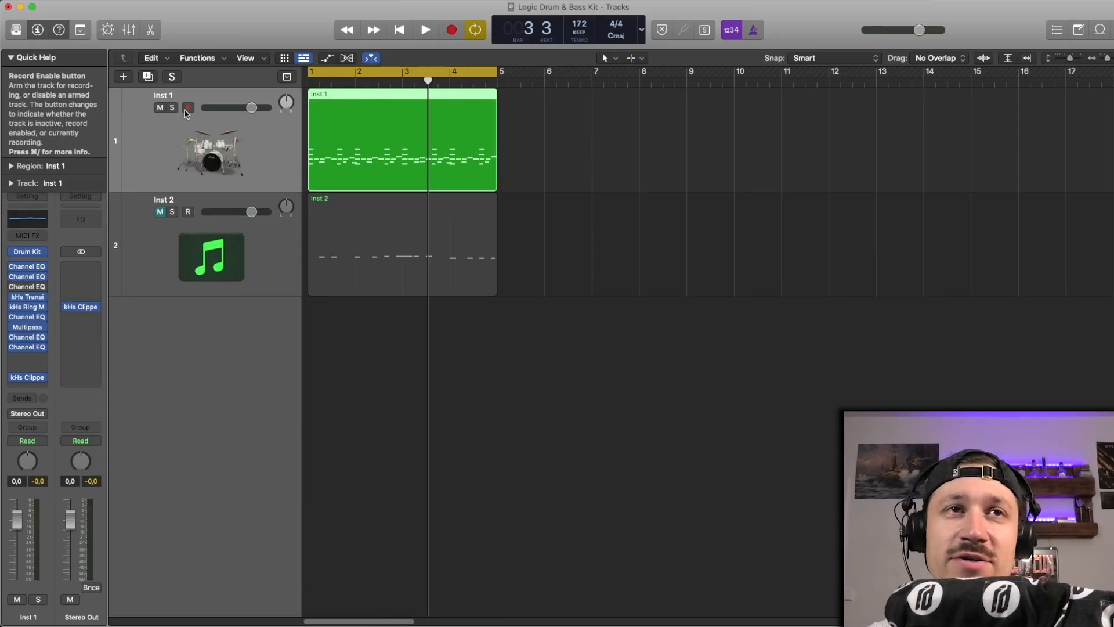
{"action": "key", "text": "space"}
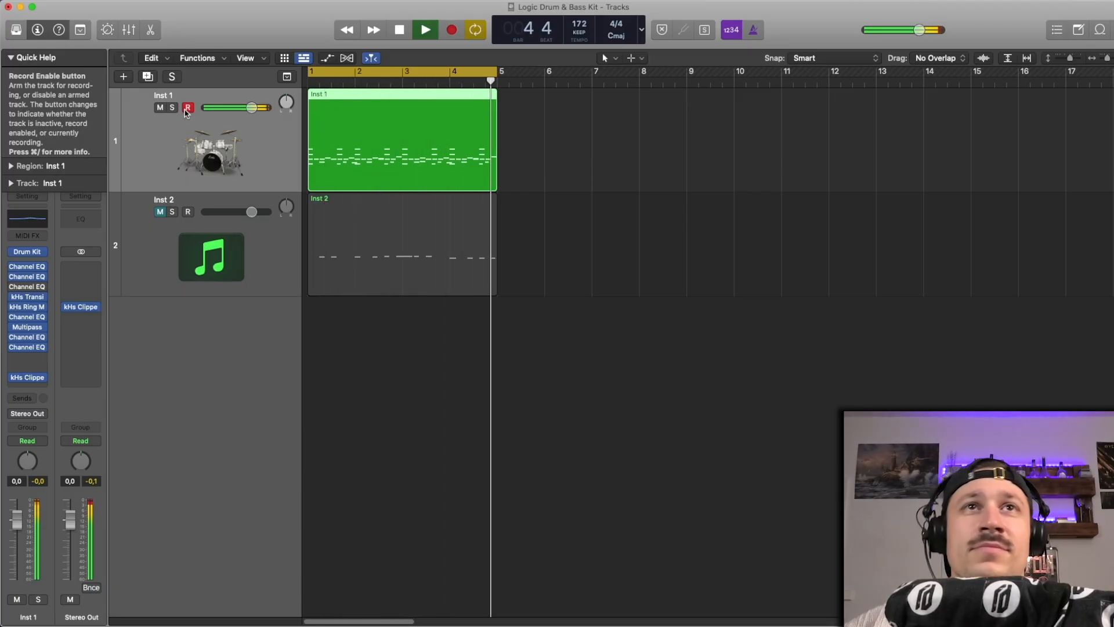
{"action": "key", "text": "space"}
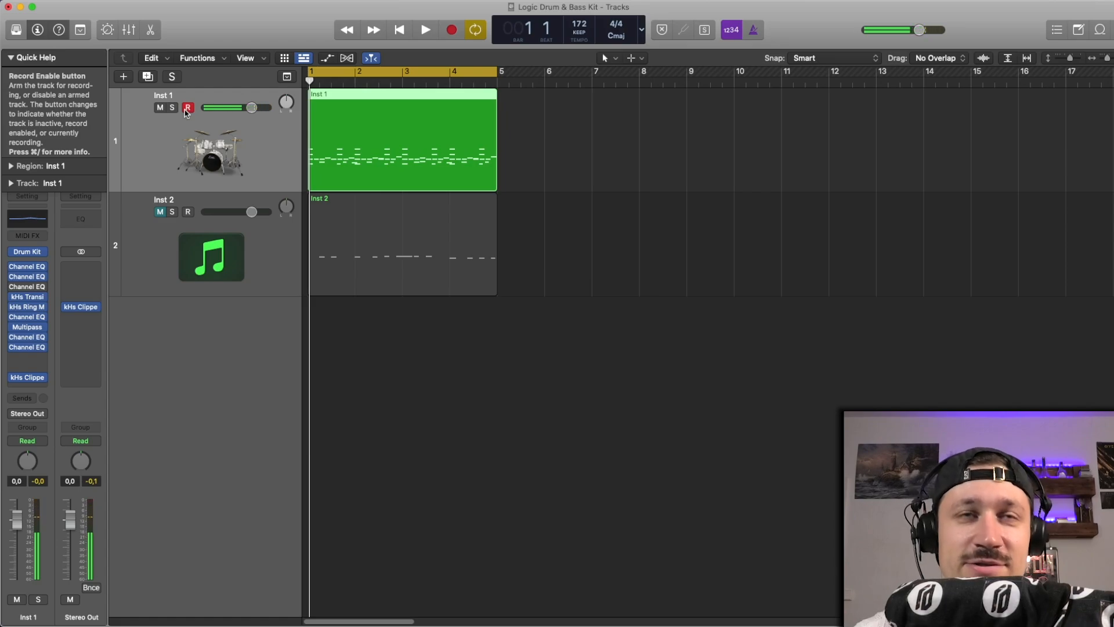